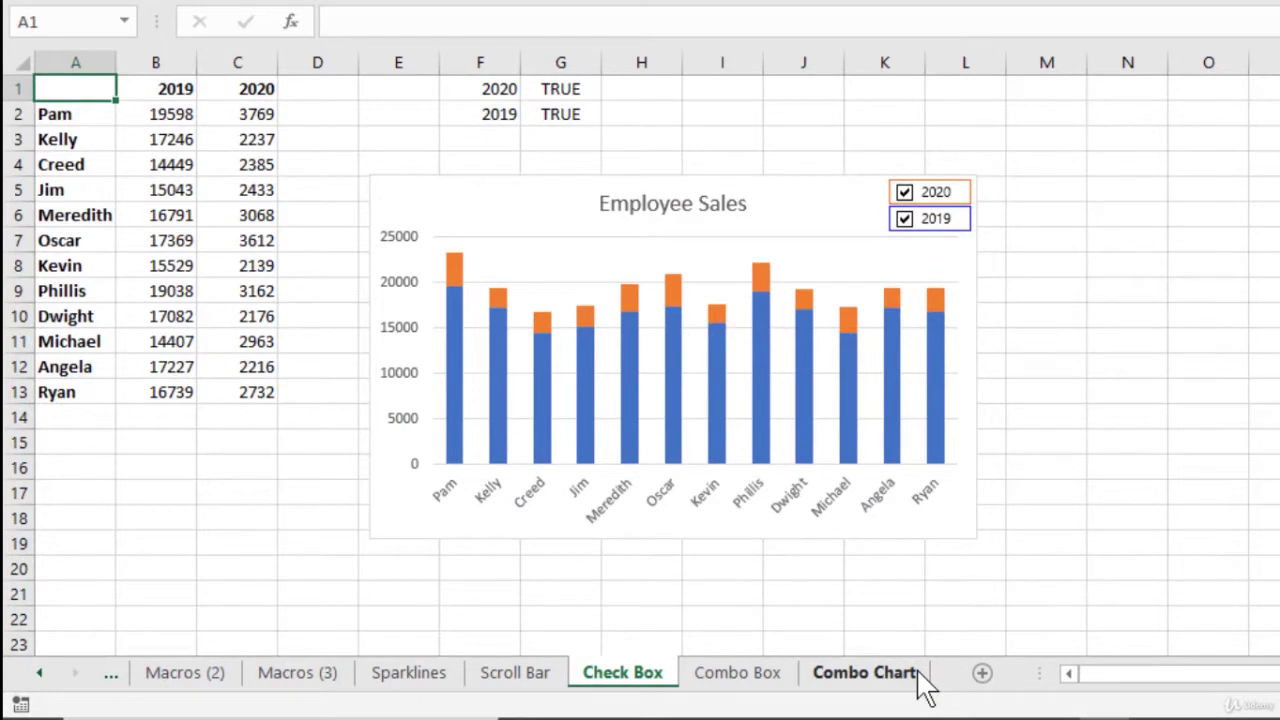
Step: Go to the Uncleaned Data worksheet
click(180, 116)
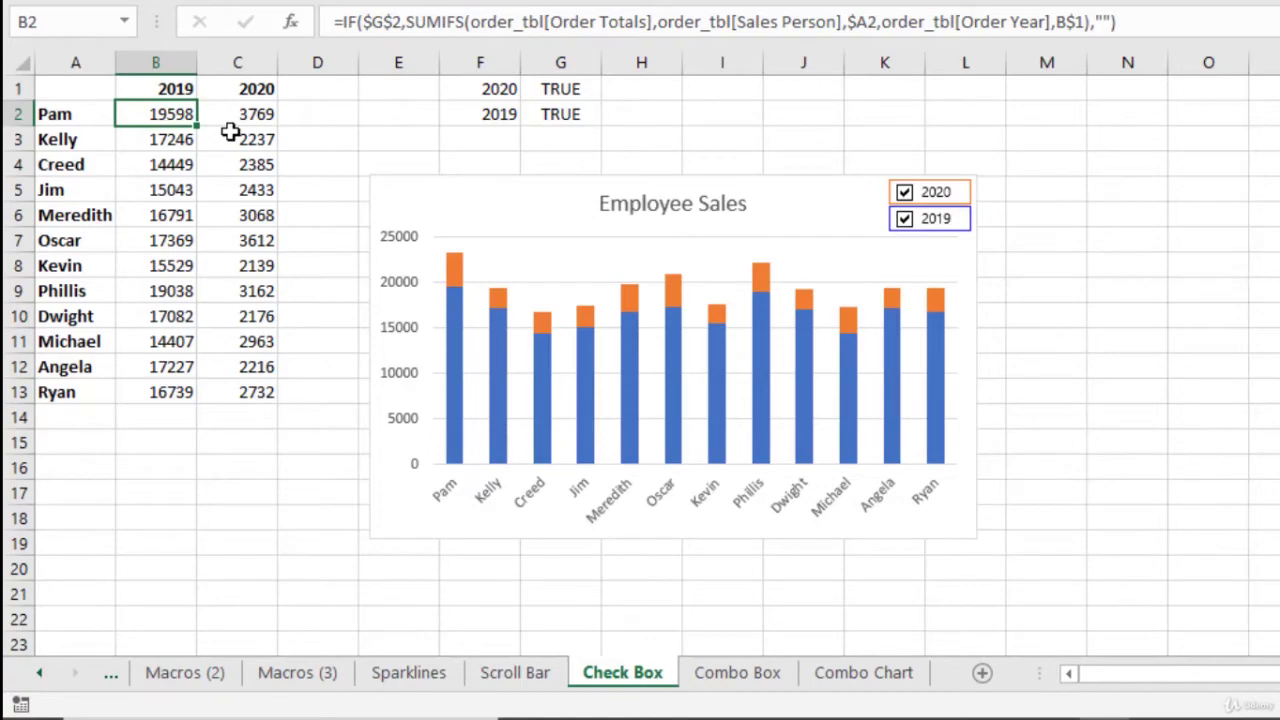
click(114, 680)
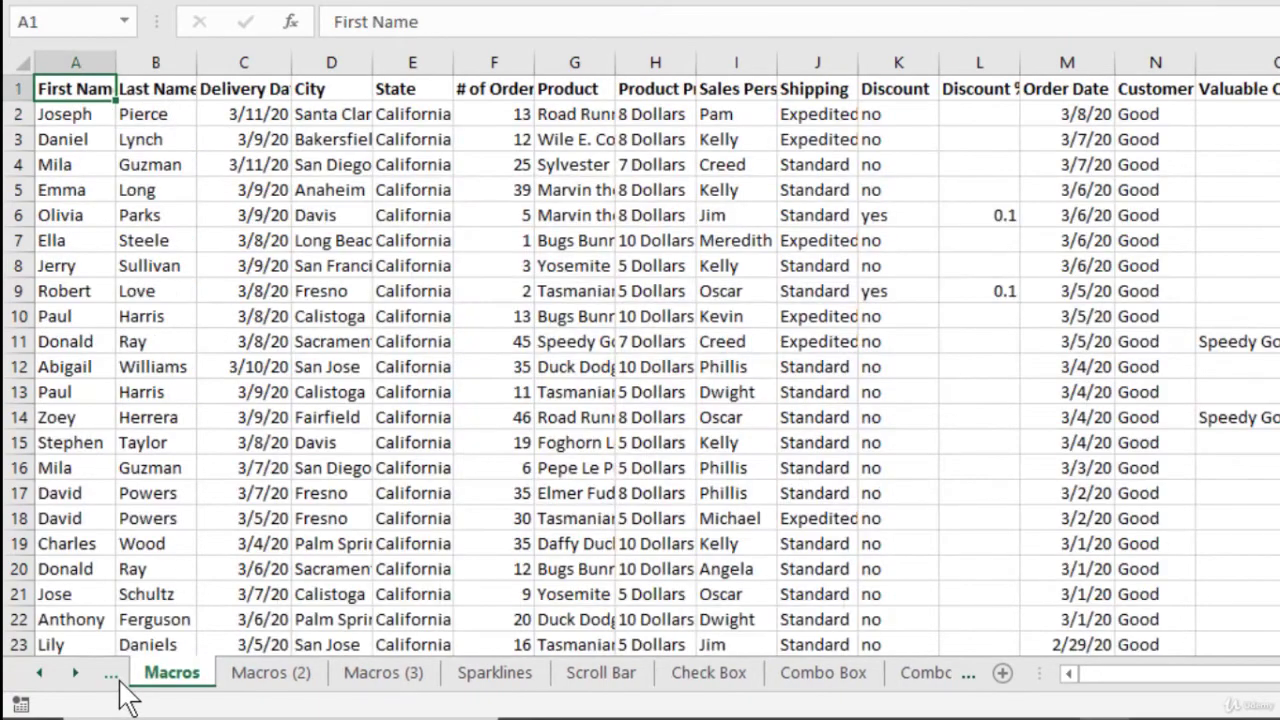
click(114, 680)
click(114, 680)
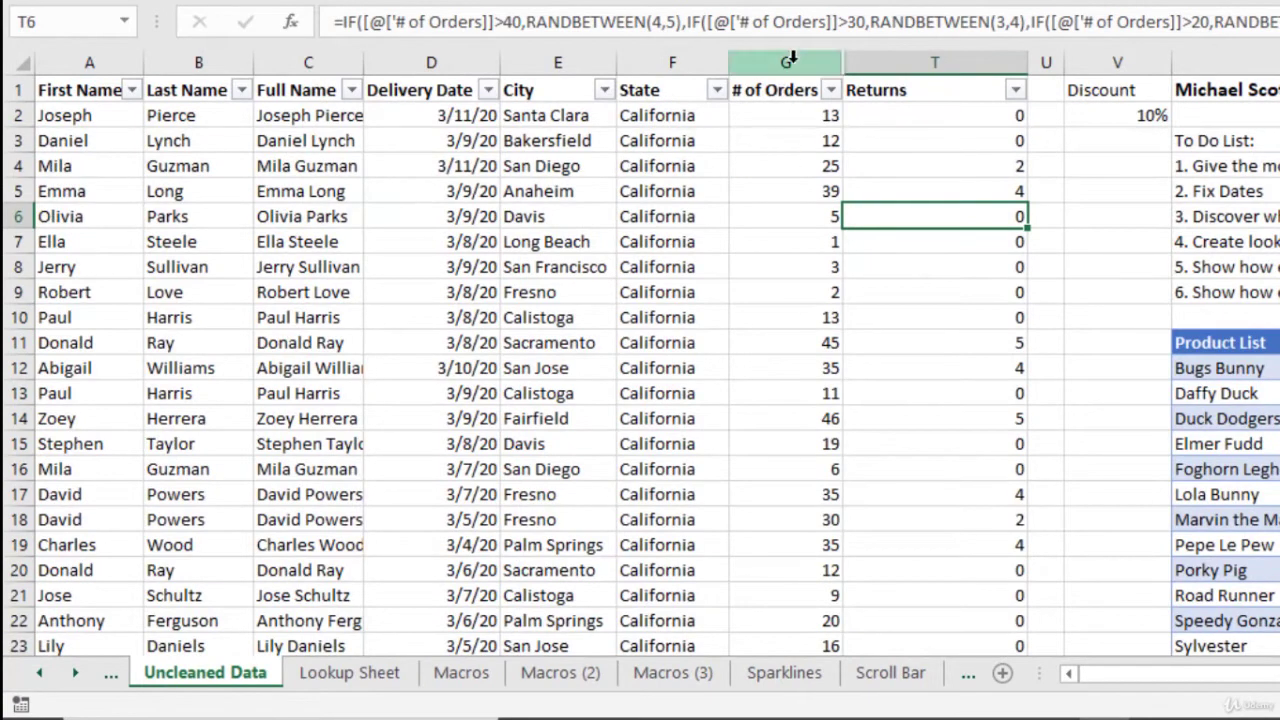
Step: Unhide the columns between # of Orders and Returns in the order table
drag(789, 60, 871, 50)
right_click(871, 50)
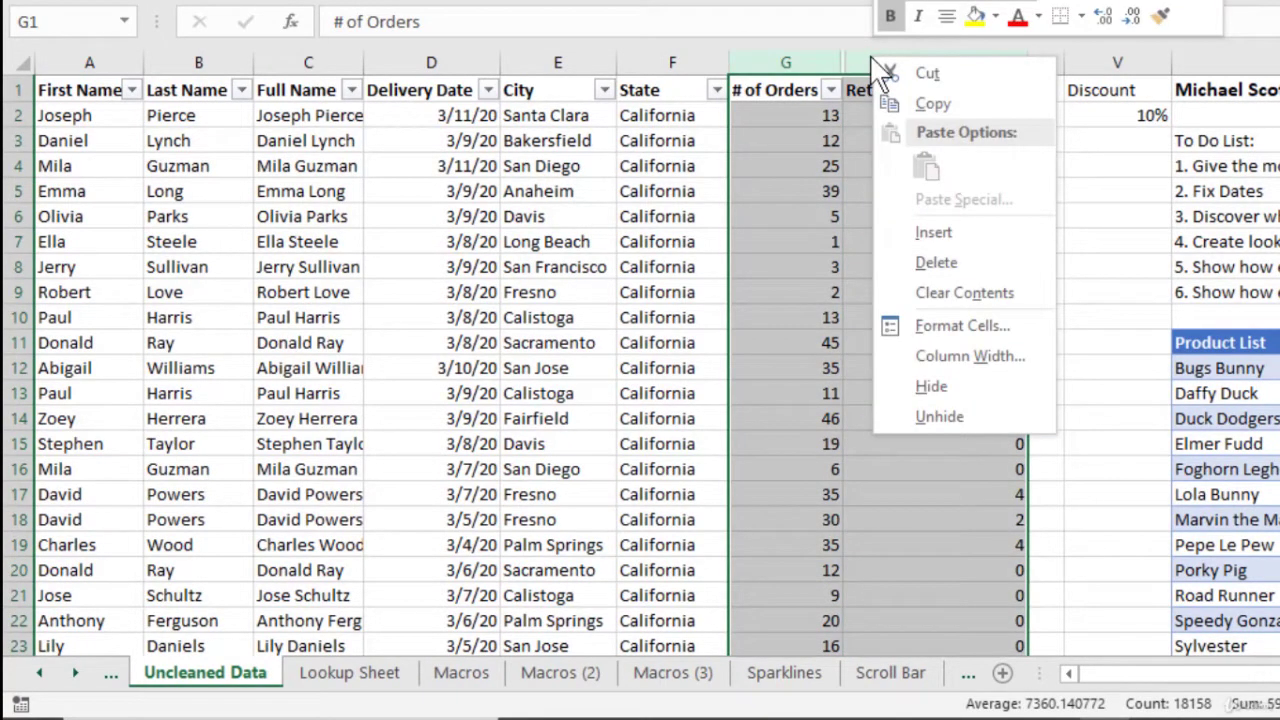
click(935, 416)
click(795, 239)
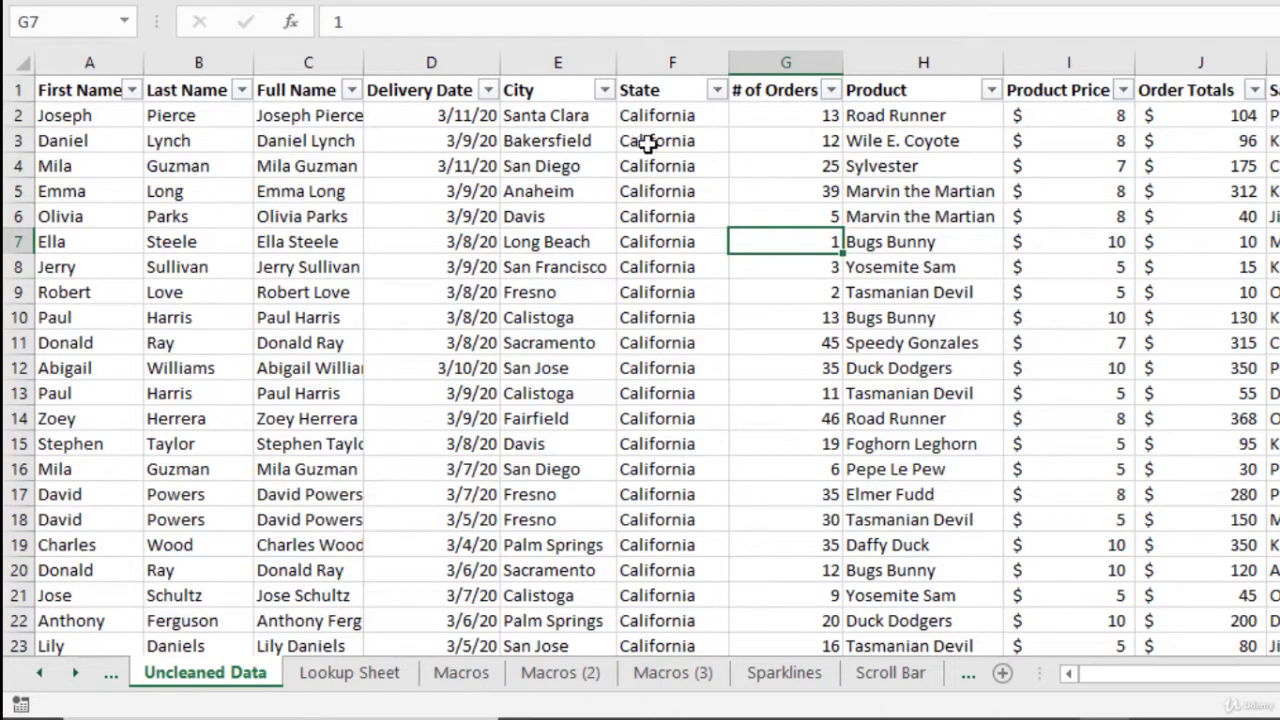
Step: Delete the State column from the order table
scroll(696, 168, down, 3)
scroll(696, 168, down, 13)
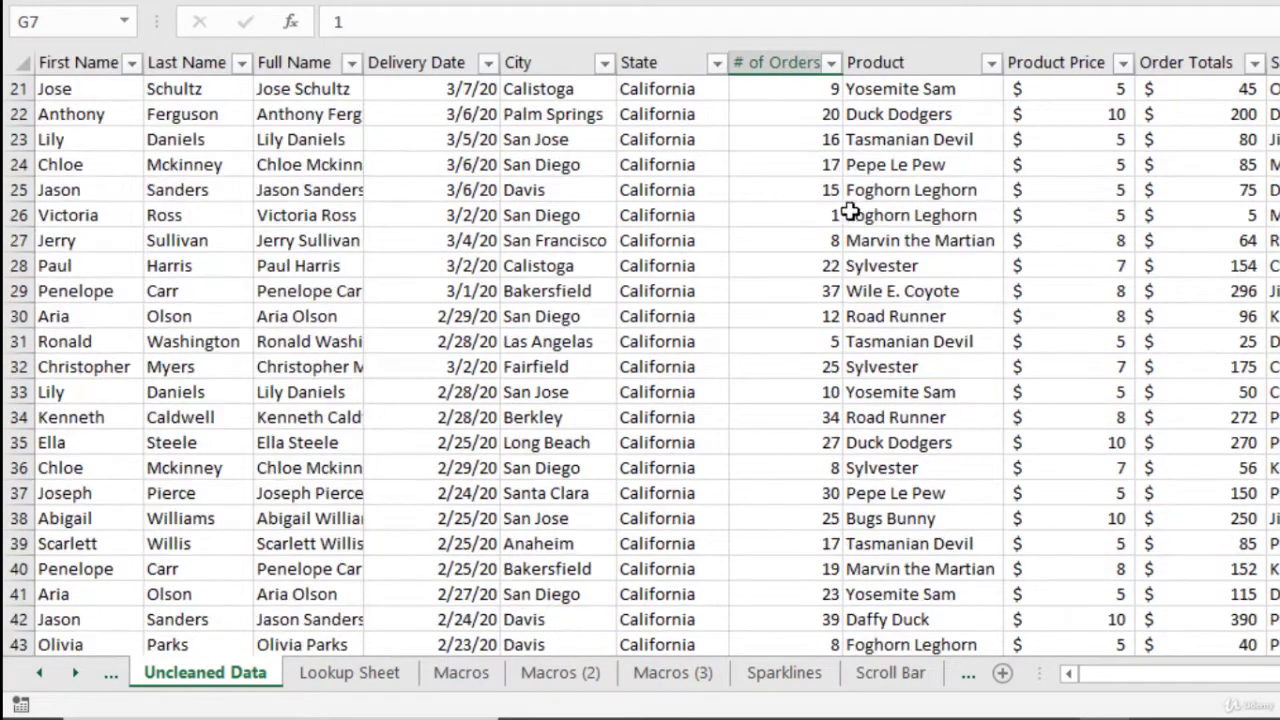
scroll(1185, 200, down, 7)
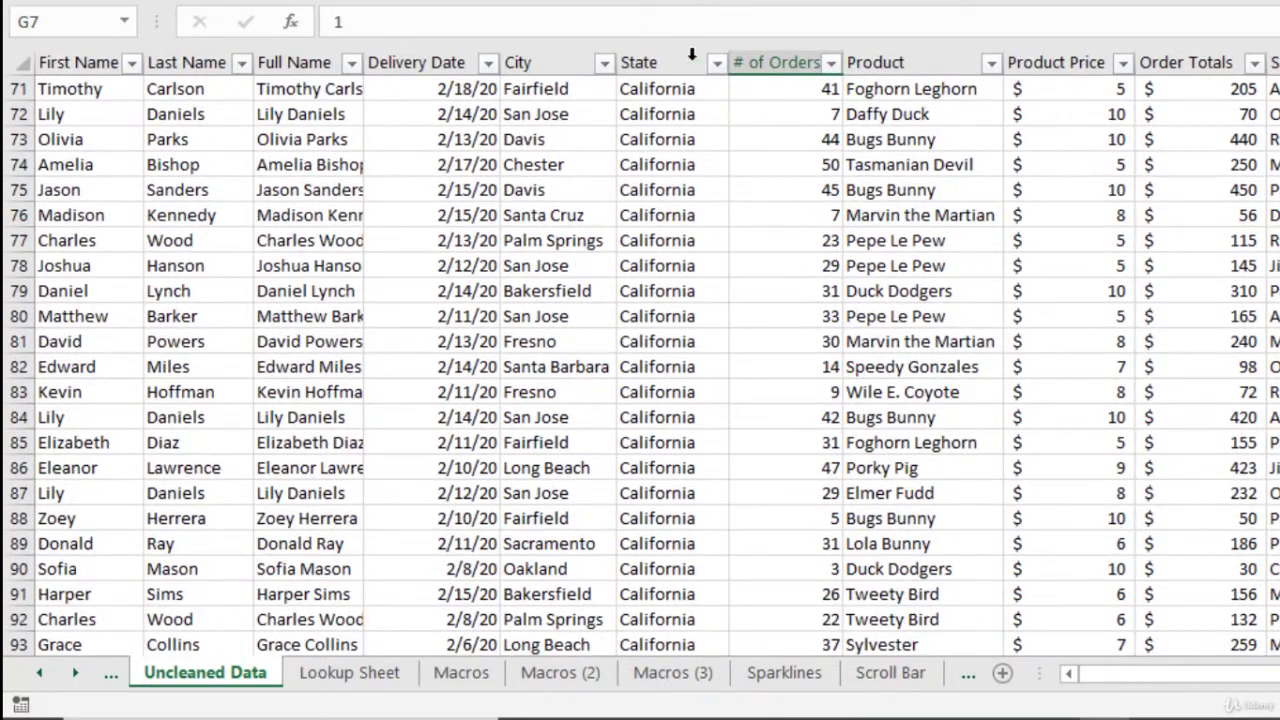
scroll(689, 150, down, 5)
scroll(689, 162, down, 18)
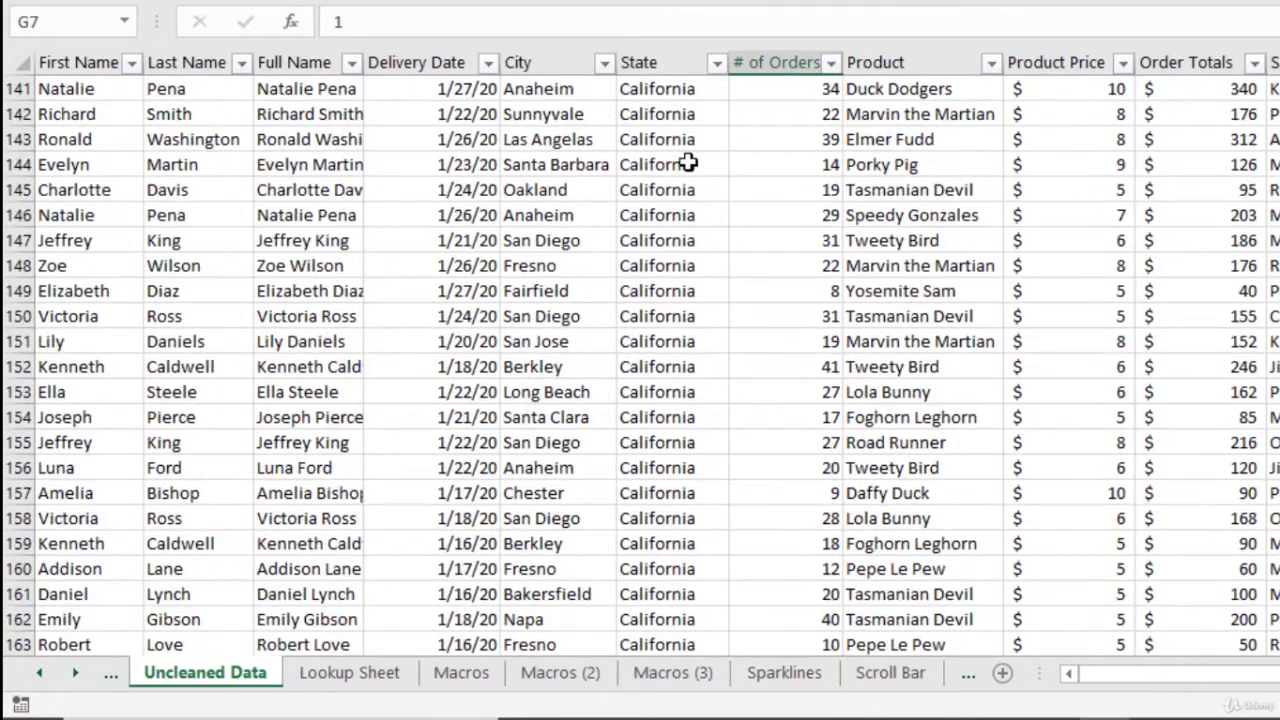
scroll(689, 162, up, 20)
scroll(690, 163, up, 16)
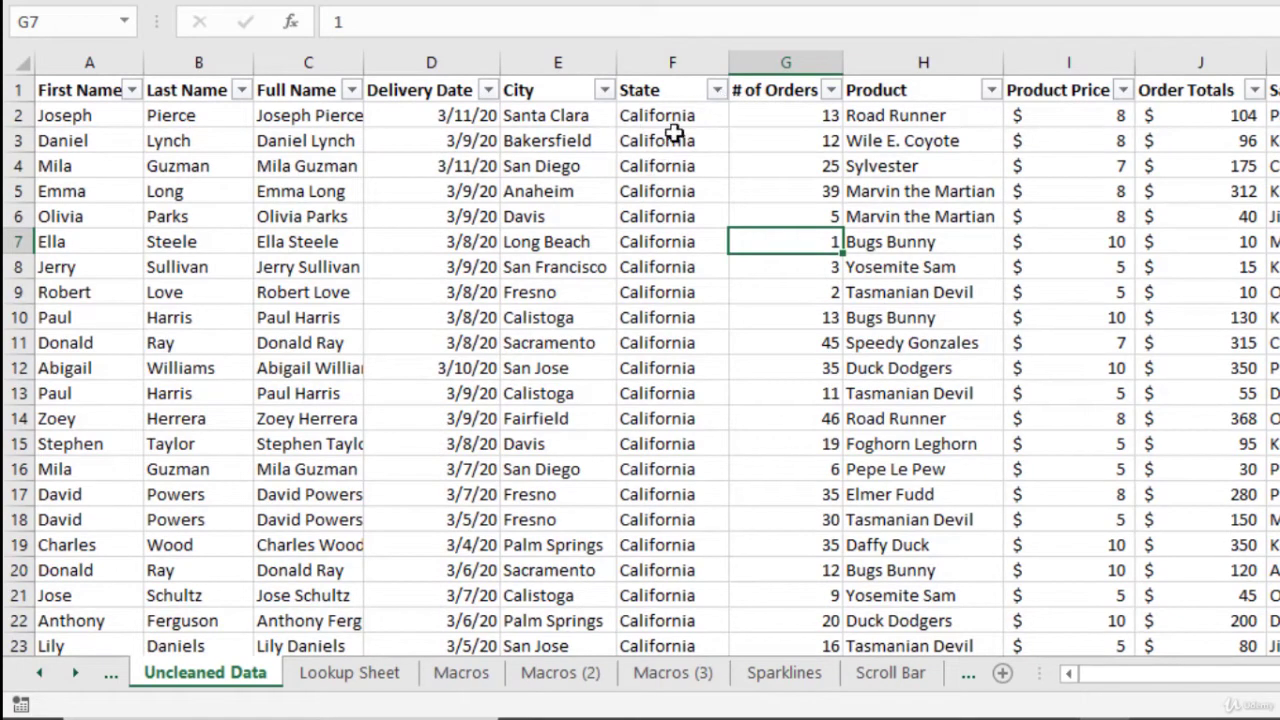
key(Left)
right_click(659, 57)
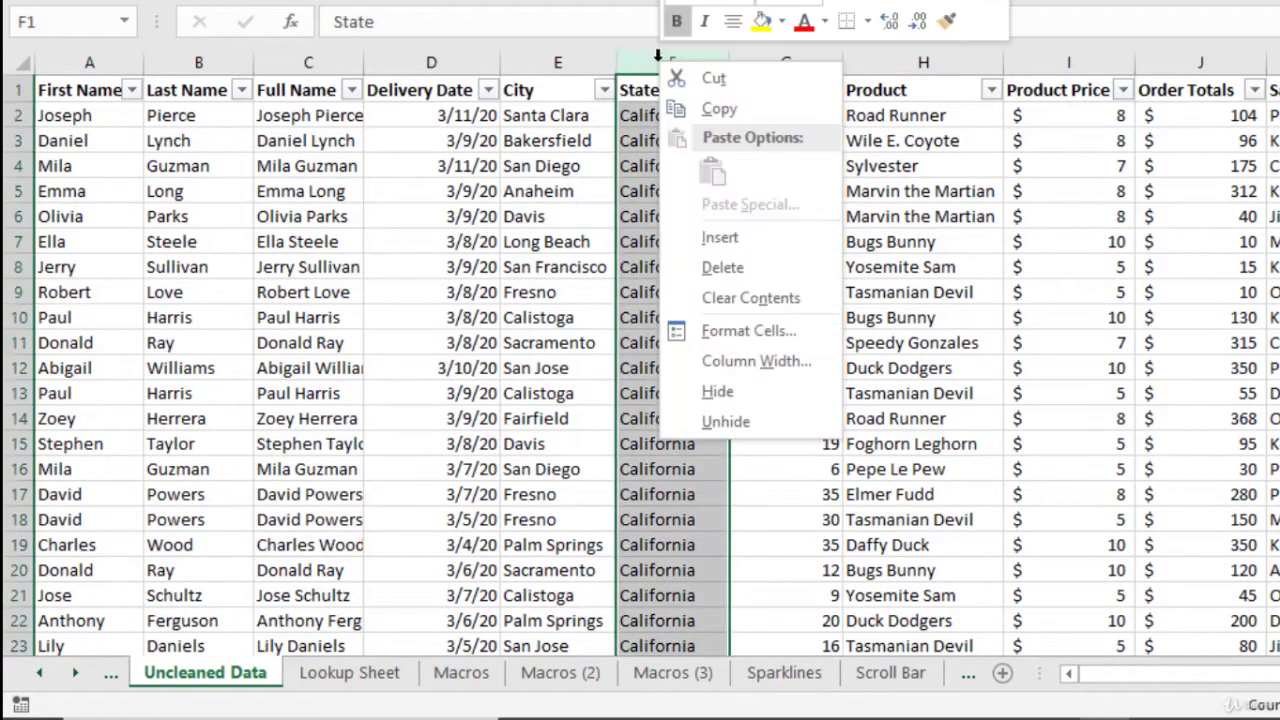
click(738, 265)
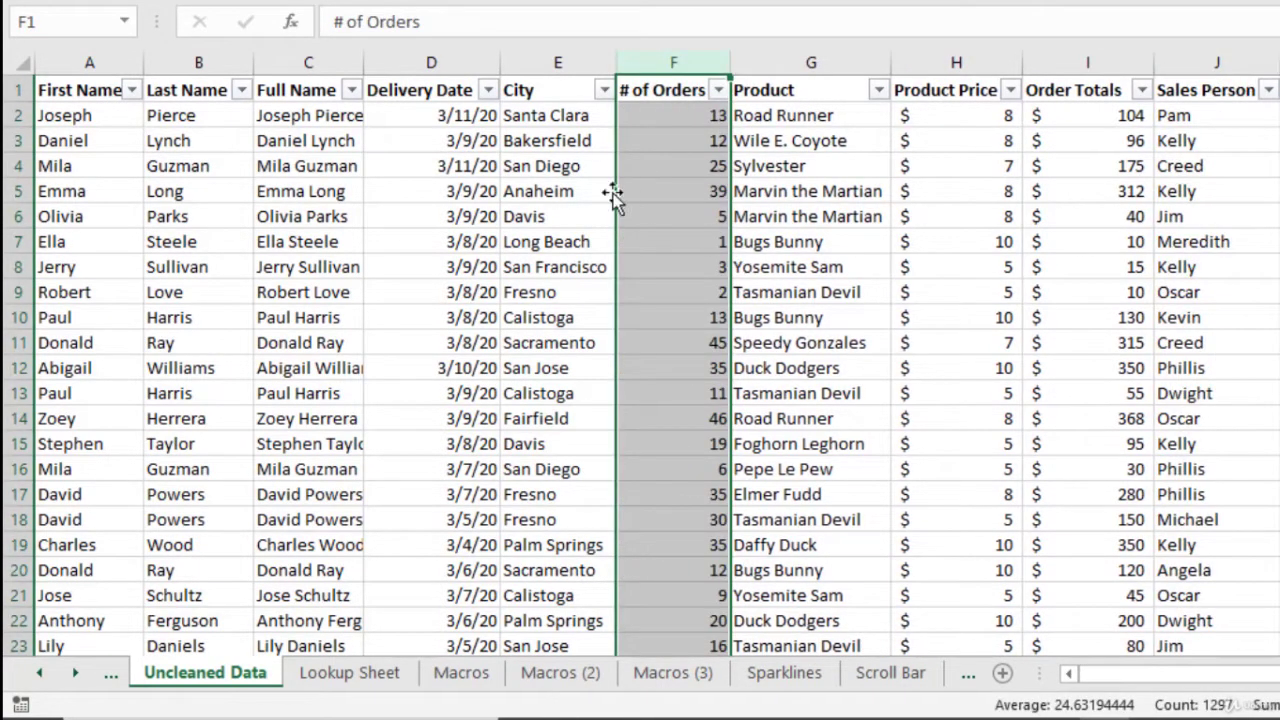
click(495, 190)
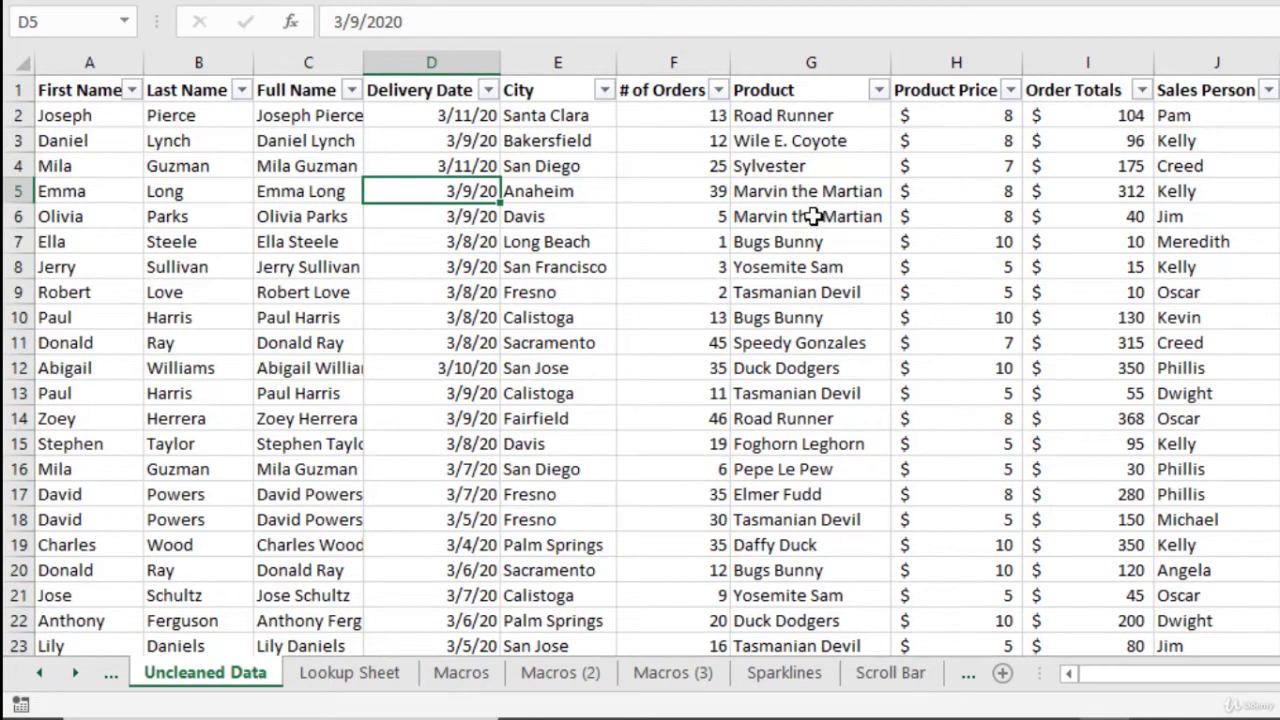
Step: Insert a PivotTable based on order_tbl and place it on a new worksheet
click(665, 196)
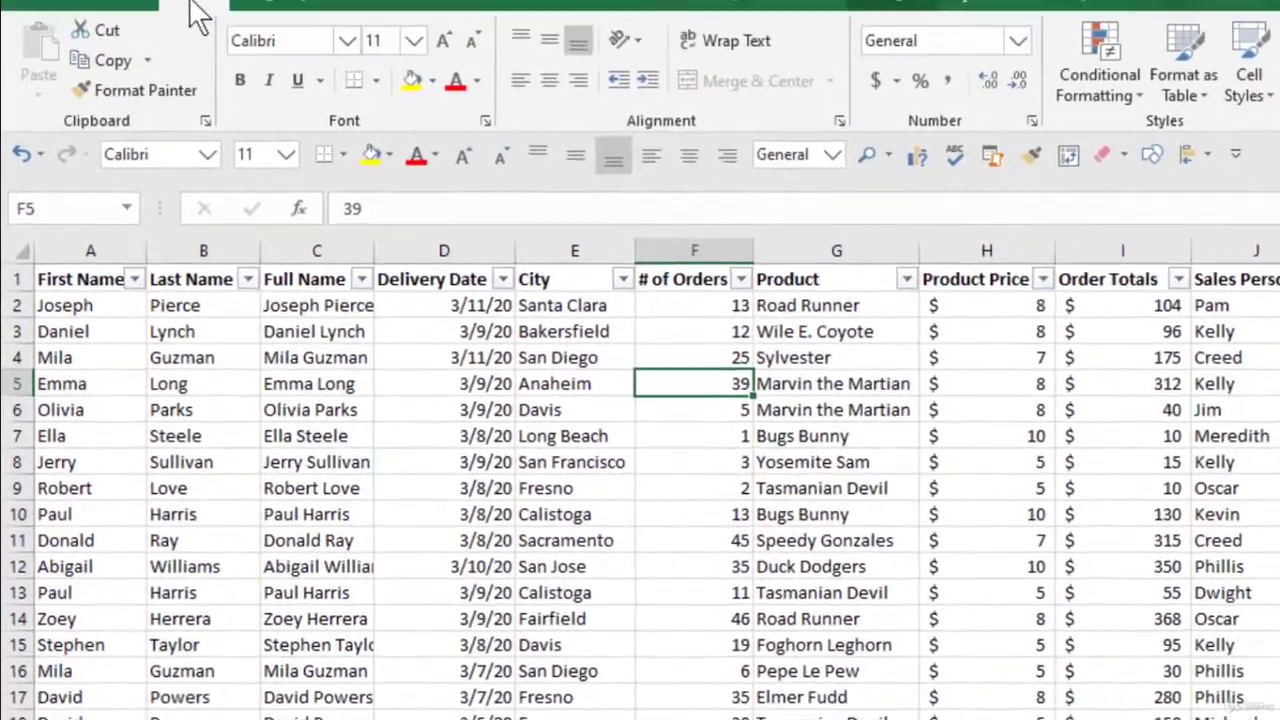
click(195, 68)
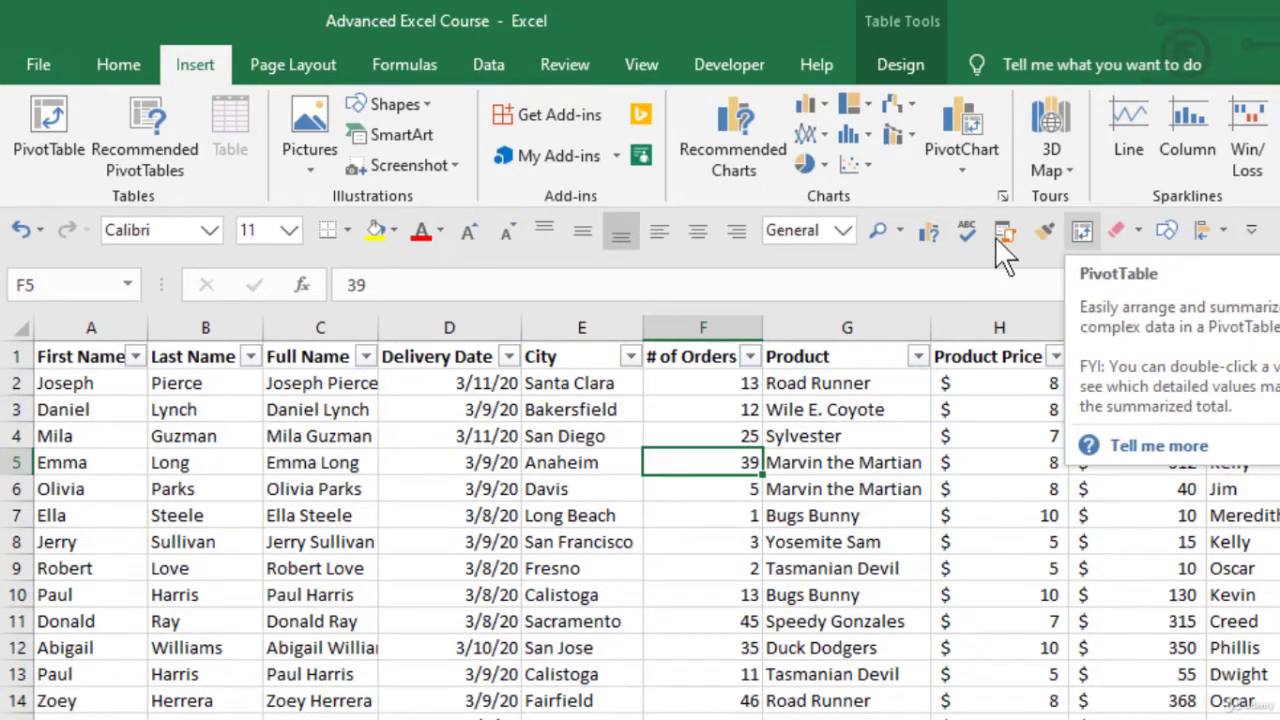
right_click(43, 111)
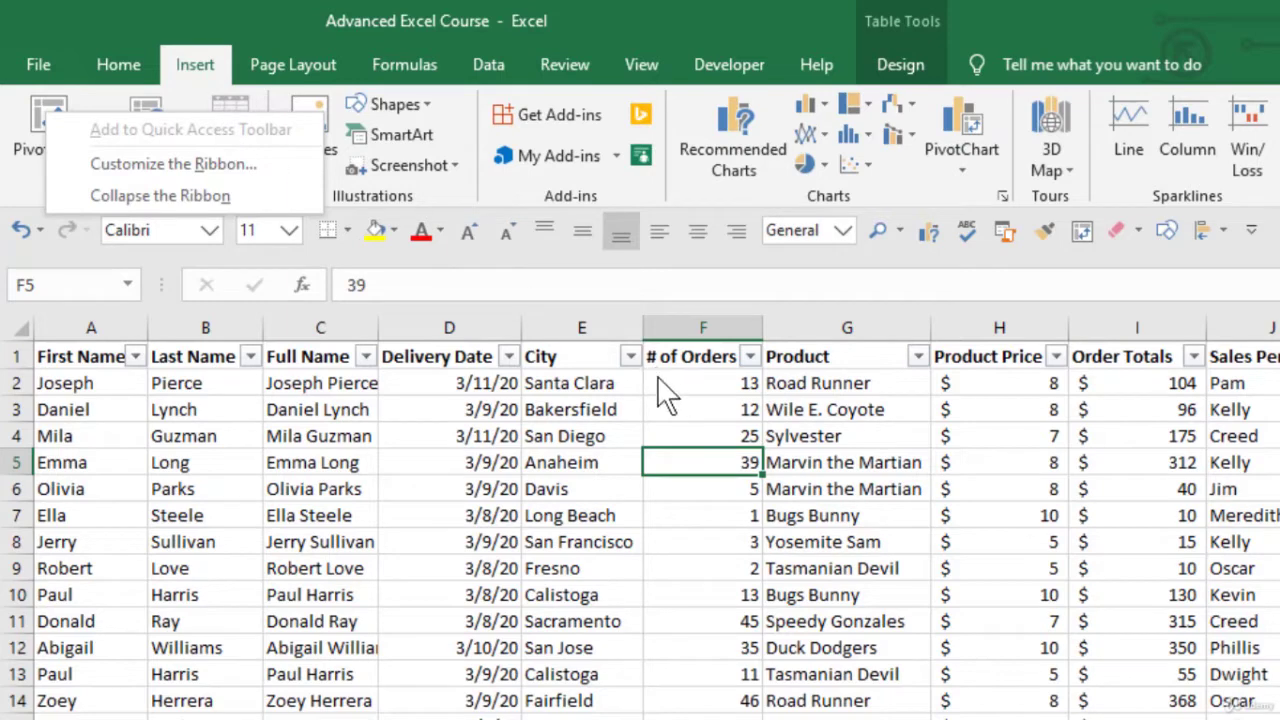
click(631, 434)
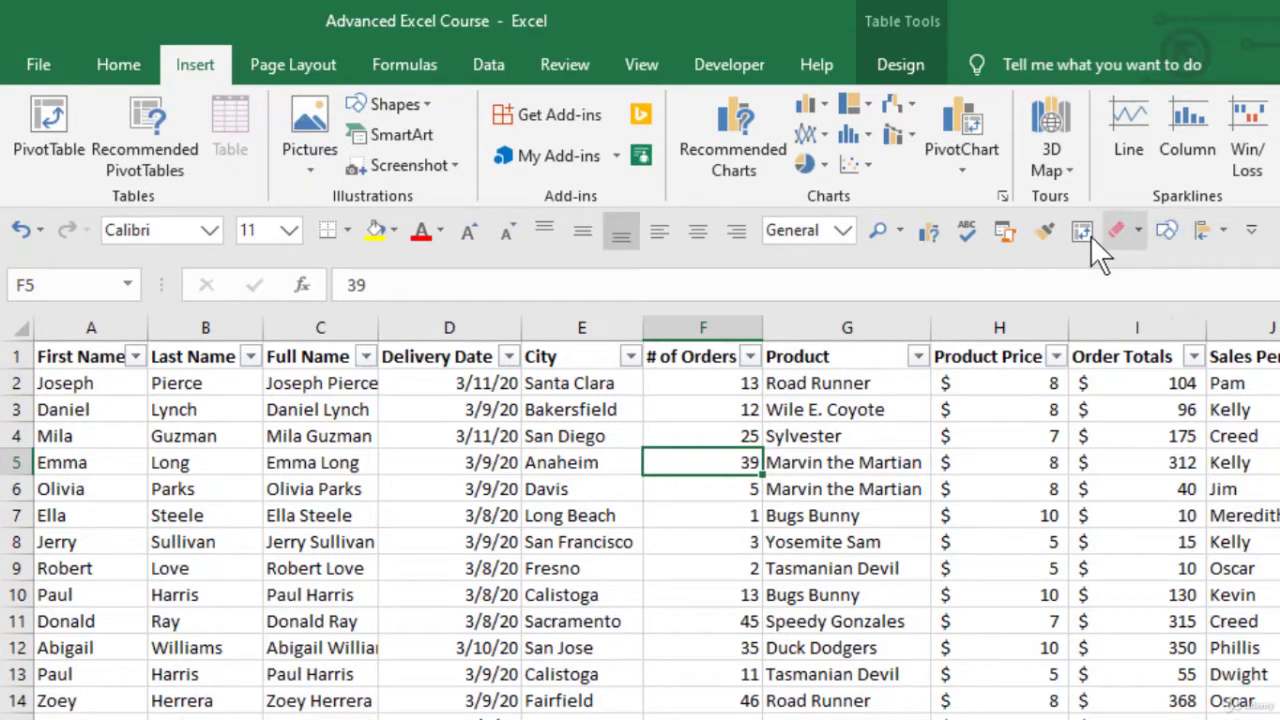
click(712, 406)
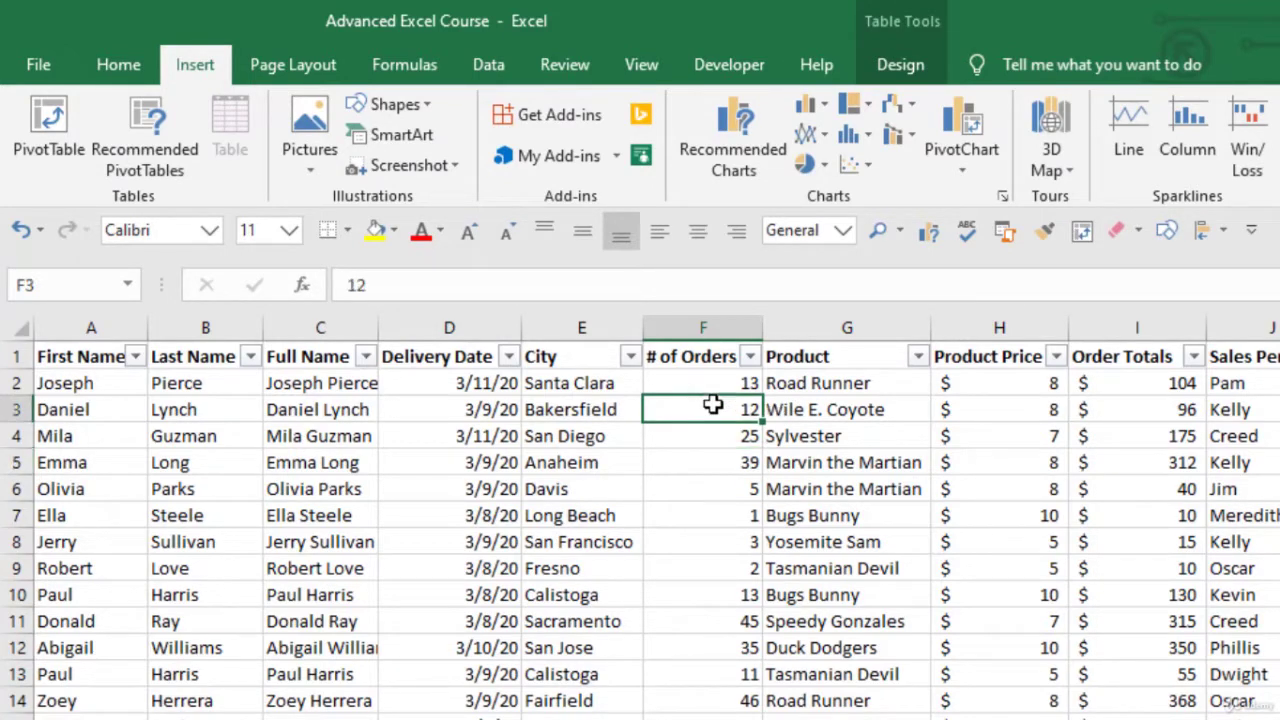
click(1082, 230)
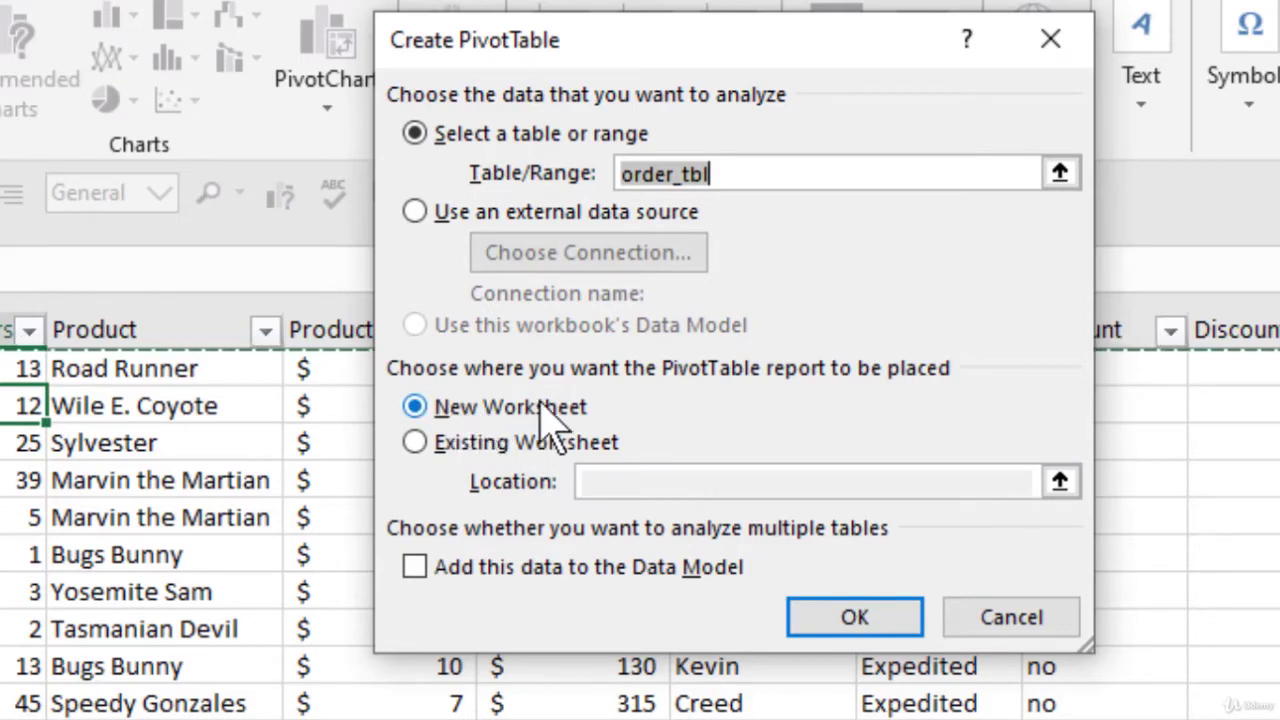
click(862, 628)
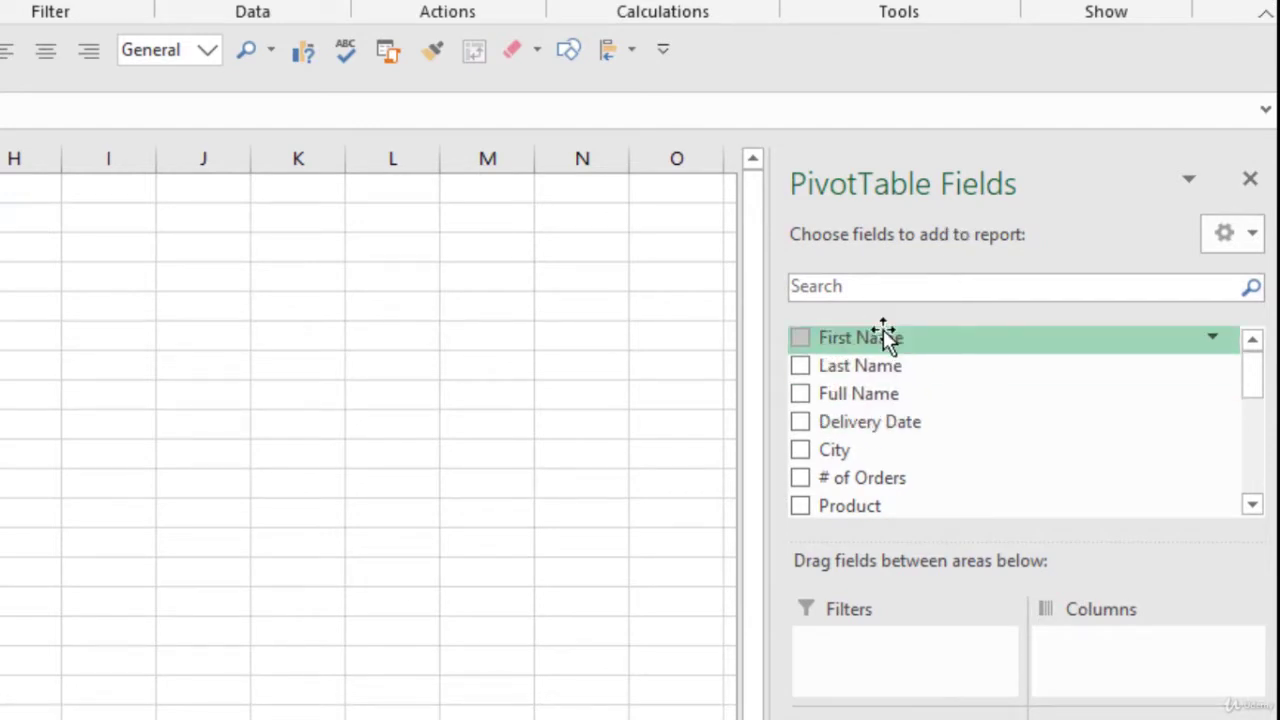
drag(117, 178, 94, 560)
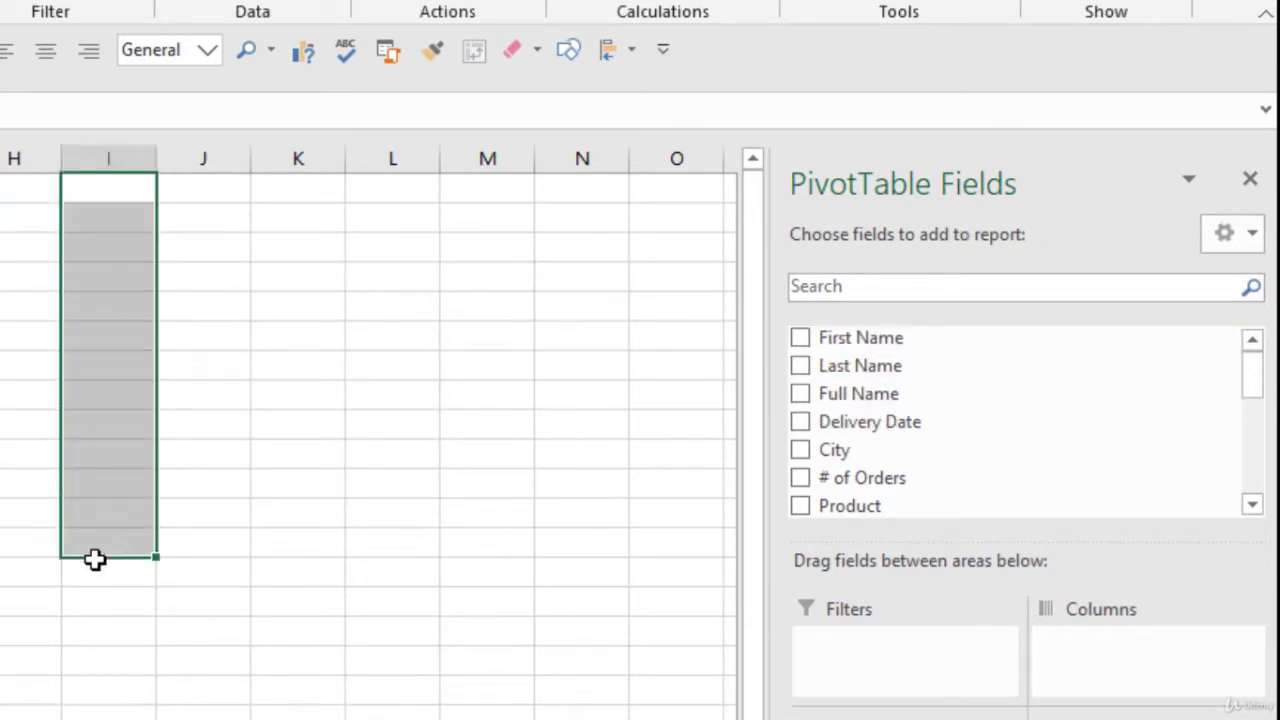
drag(200, 198, 203, 403)
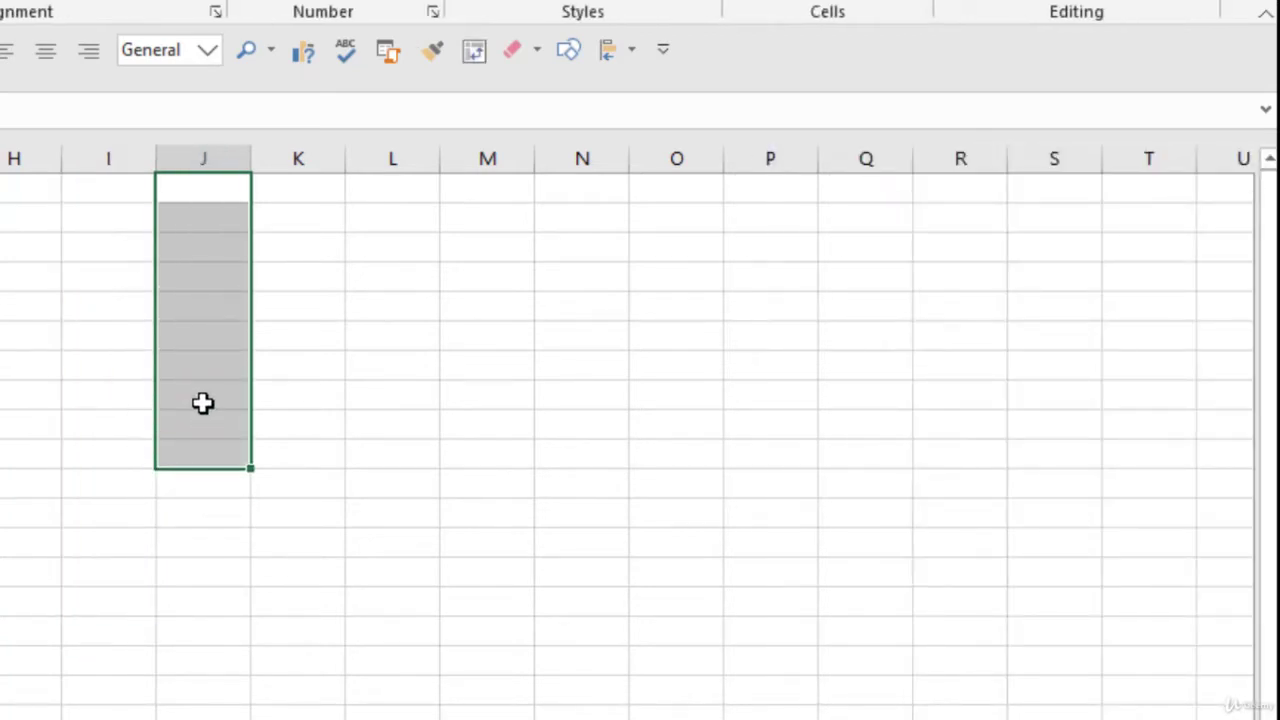
click(116, 273)
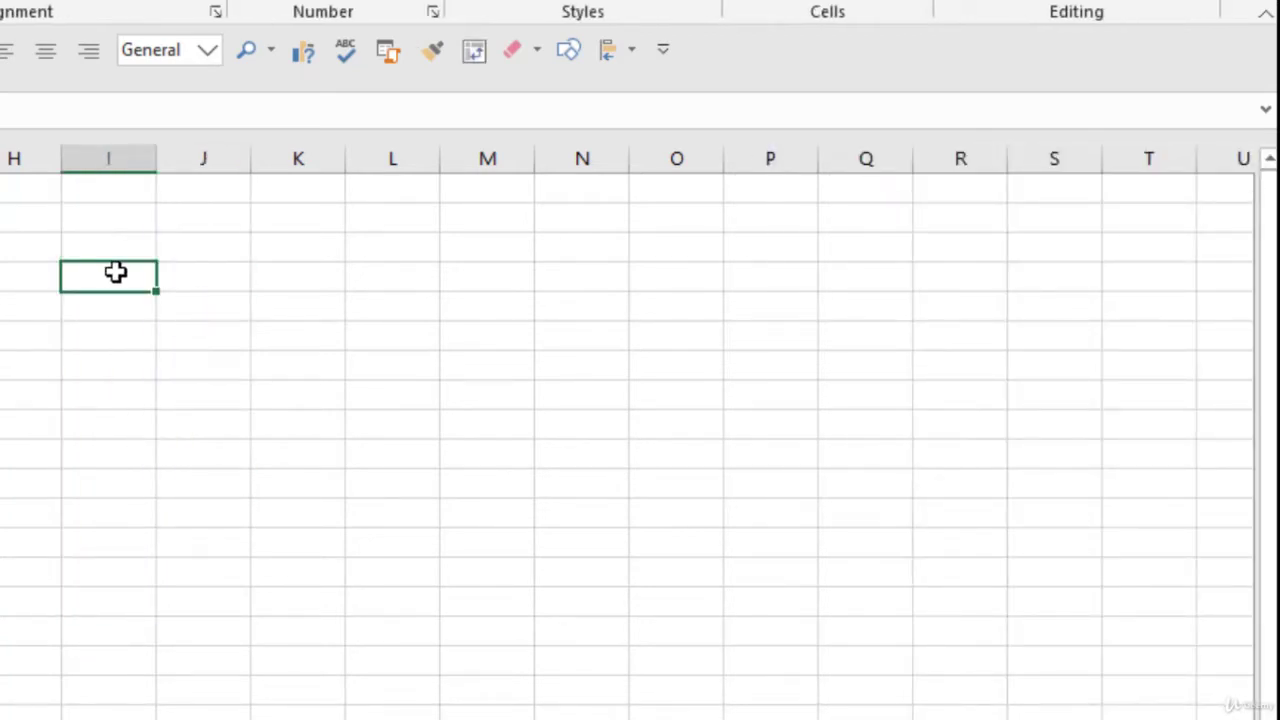
mouse_move(2, 275)
mouse_down()
mouse_move(240, 331)
mouse_move(443, 334)
mouse_up()
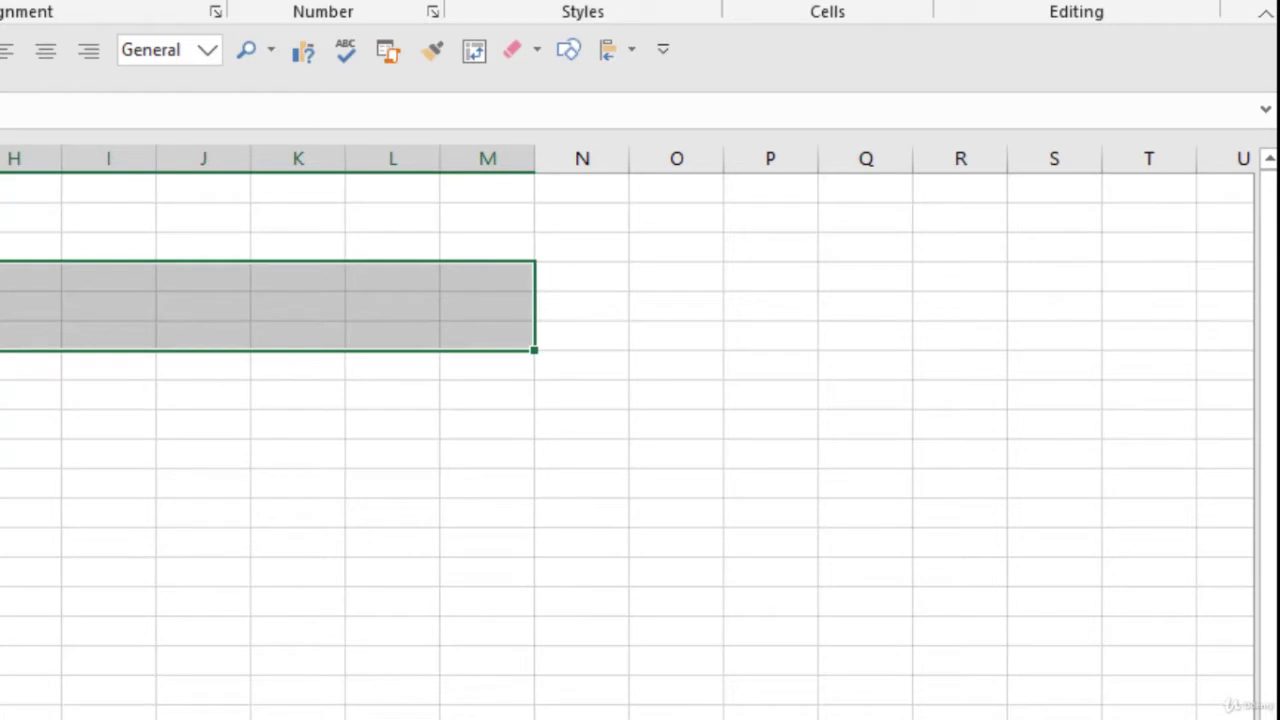
drag(2, 393, 468, 403)
click(2, 390)
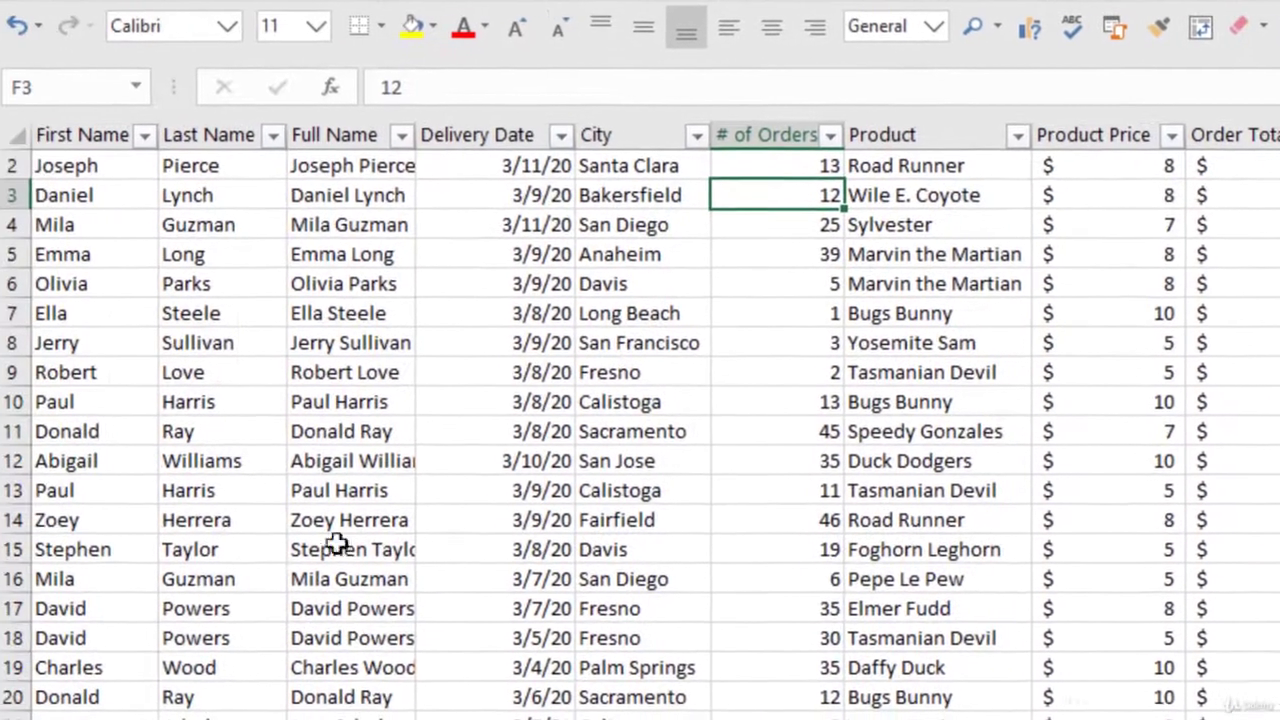
Step: Review the First Name, Last Name and Full Name columns in the Uncleaned Data sheet as source fields for the PivotTable
scroll(129, 360, up, 1)
click(91, 166)
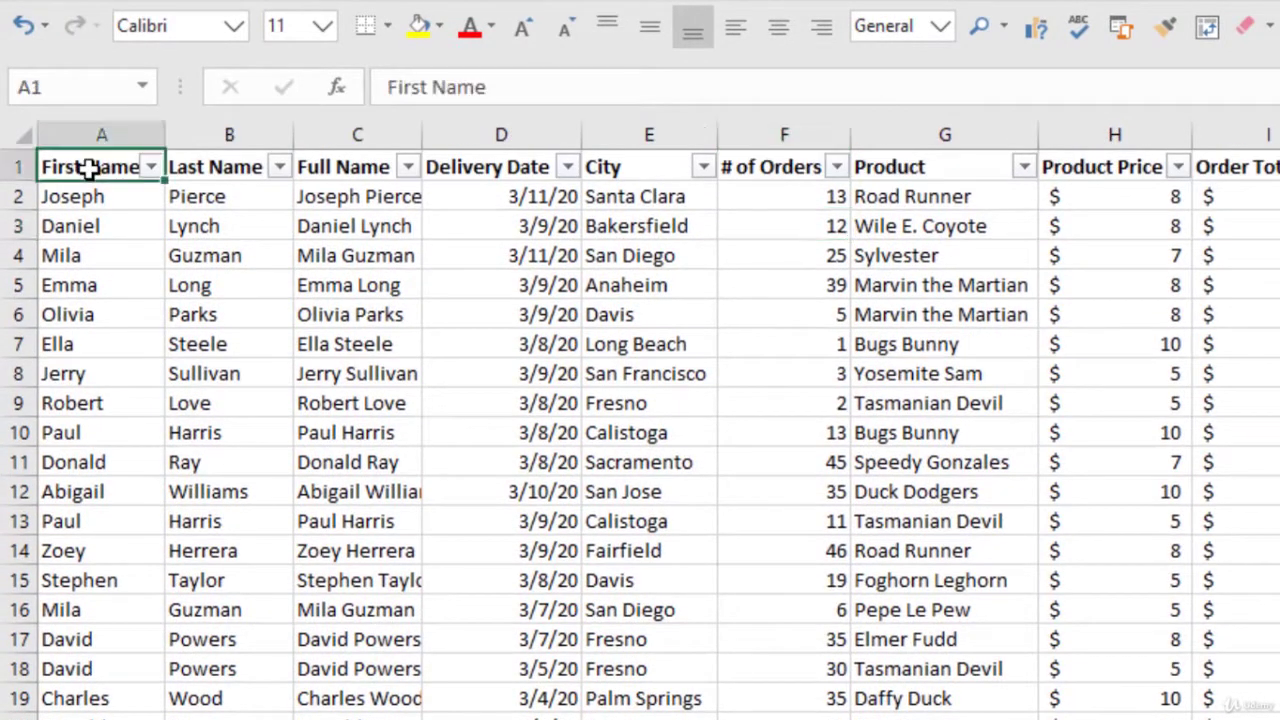
click(100, 136)
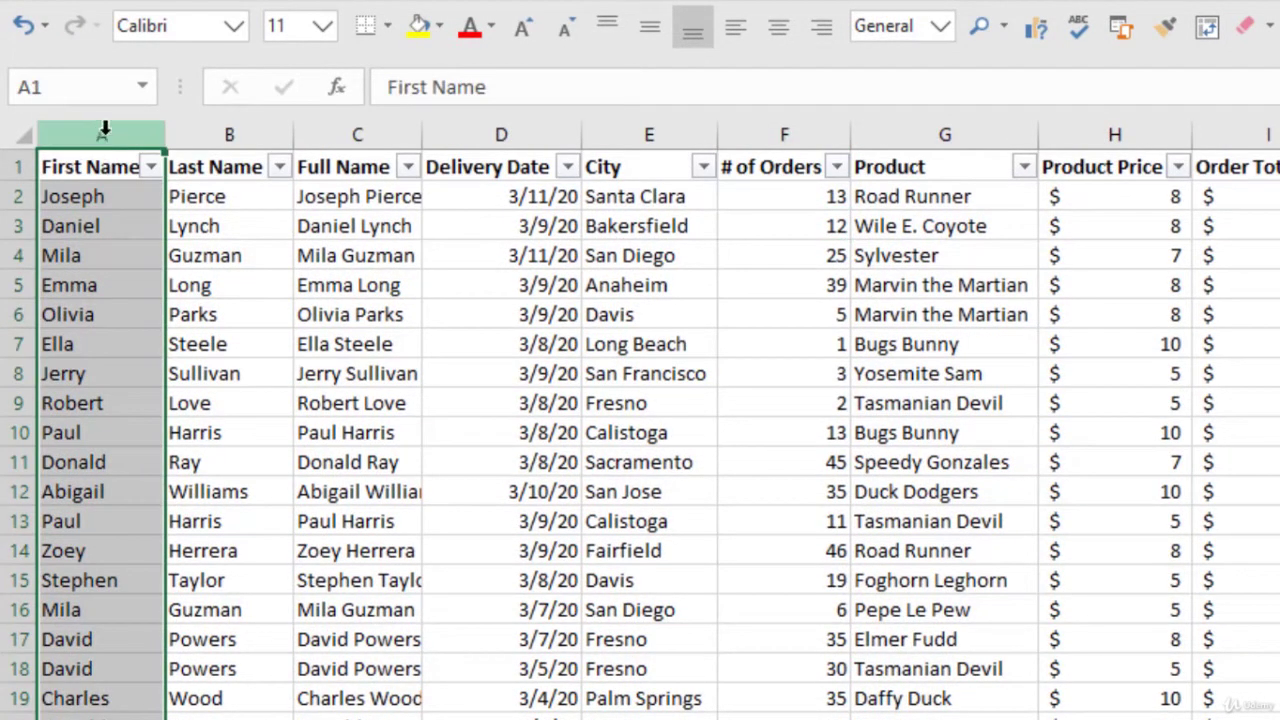
click(254, 136)
click(337, 134)
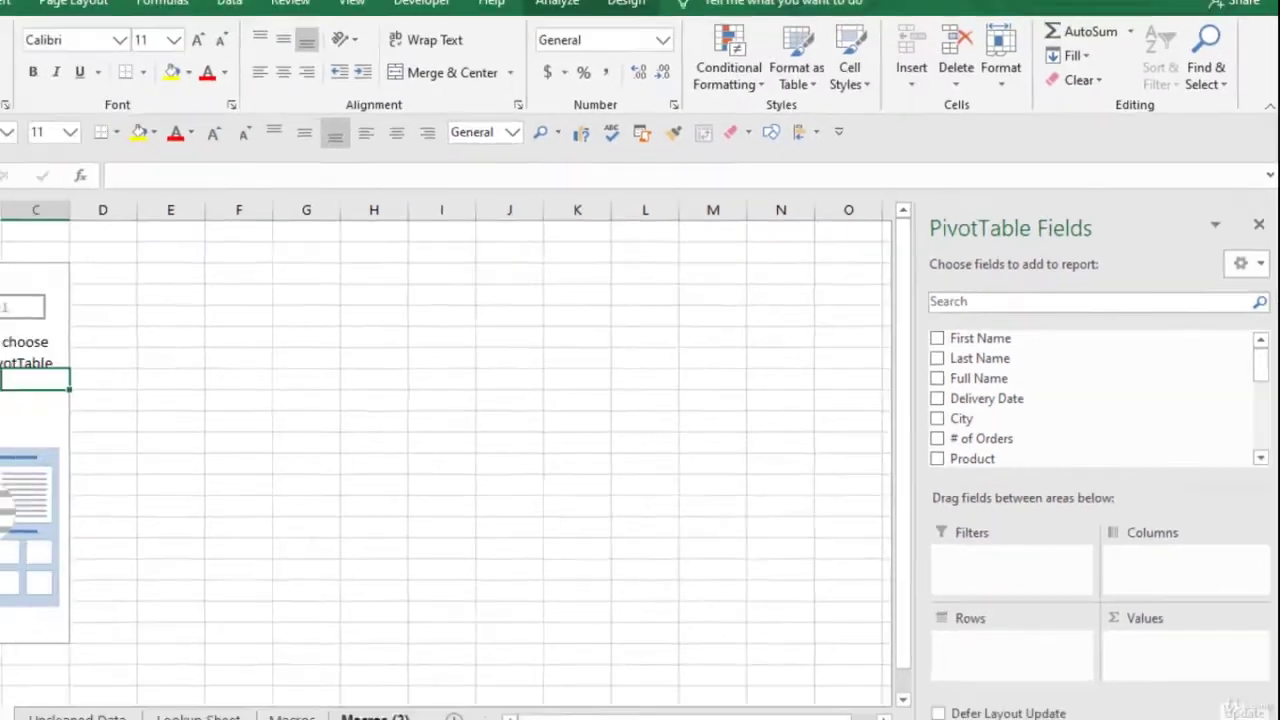
Step: Go to the Check Box sheet and examine the 2019 and 2020 column headings of the employee sales table
click(416, 680)
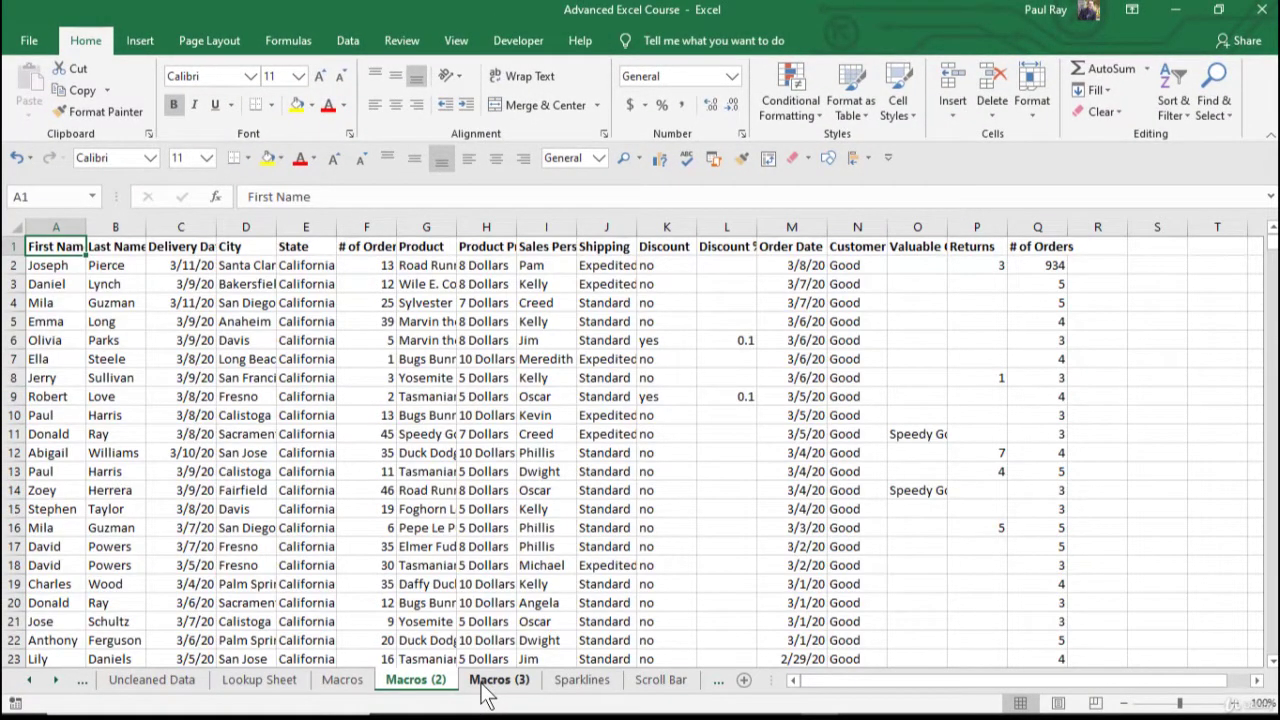
click(483, 680)
key(ctrl+Page_Down)
key(ctrl+Page_Down)
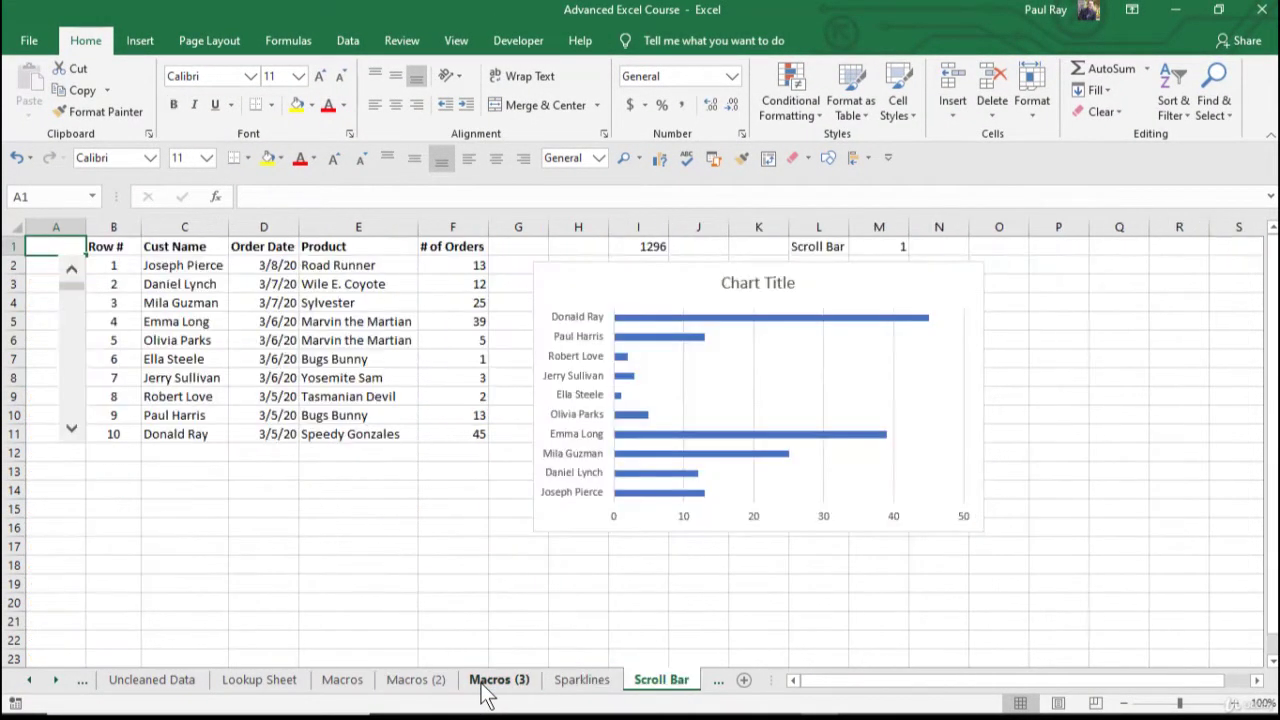
key(ctrl+Page_Down)
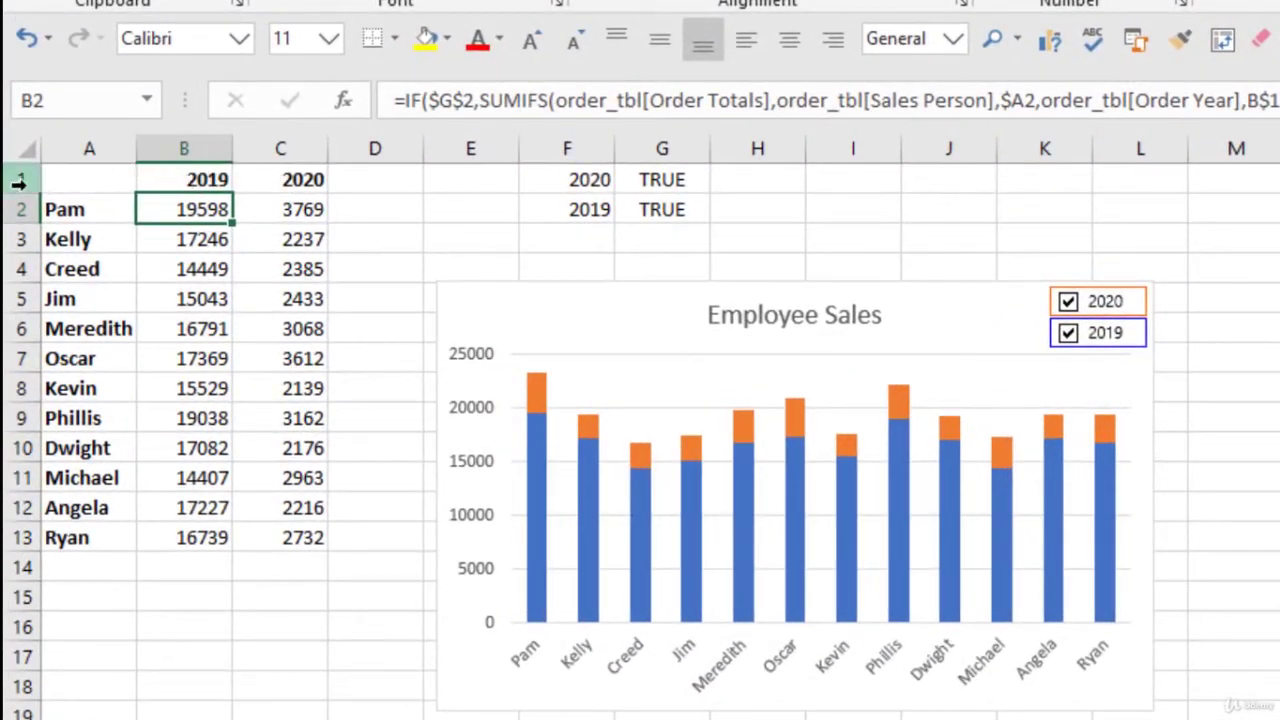
click(184, 178)
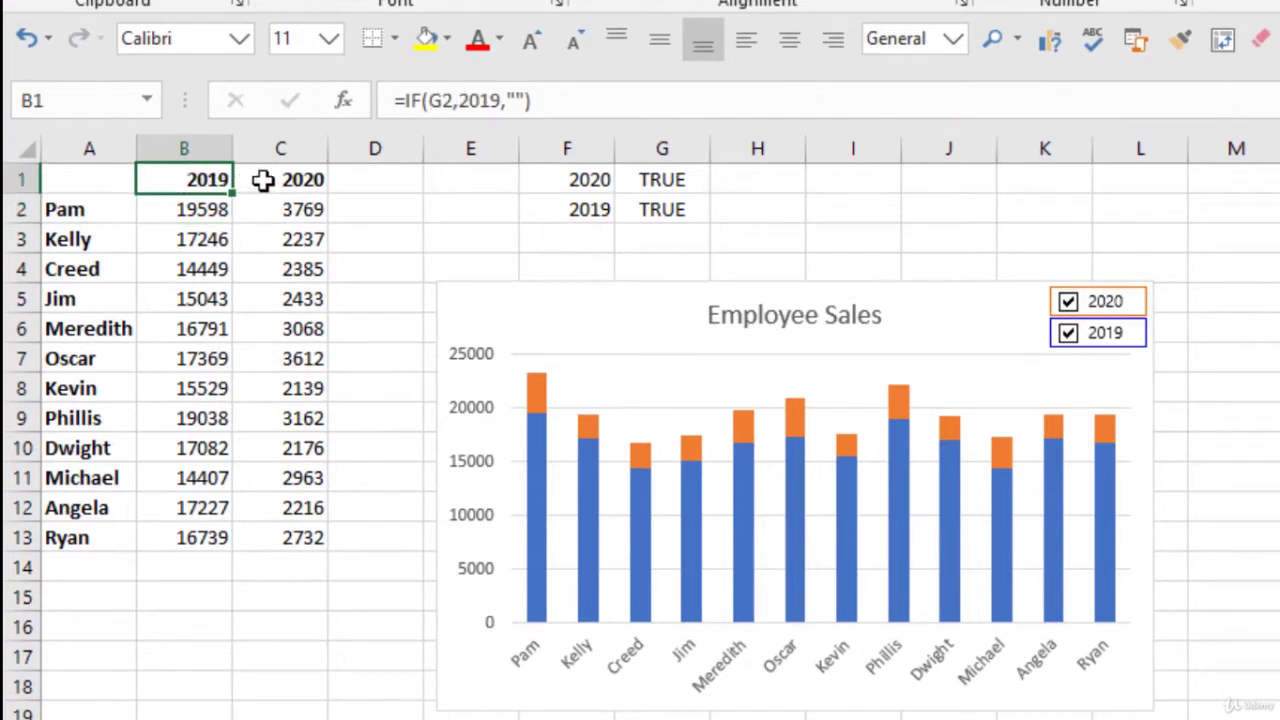
click(275, 180)
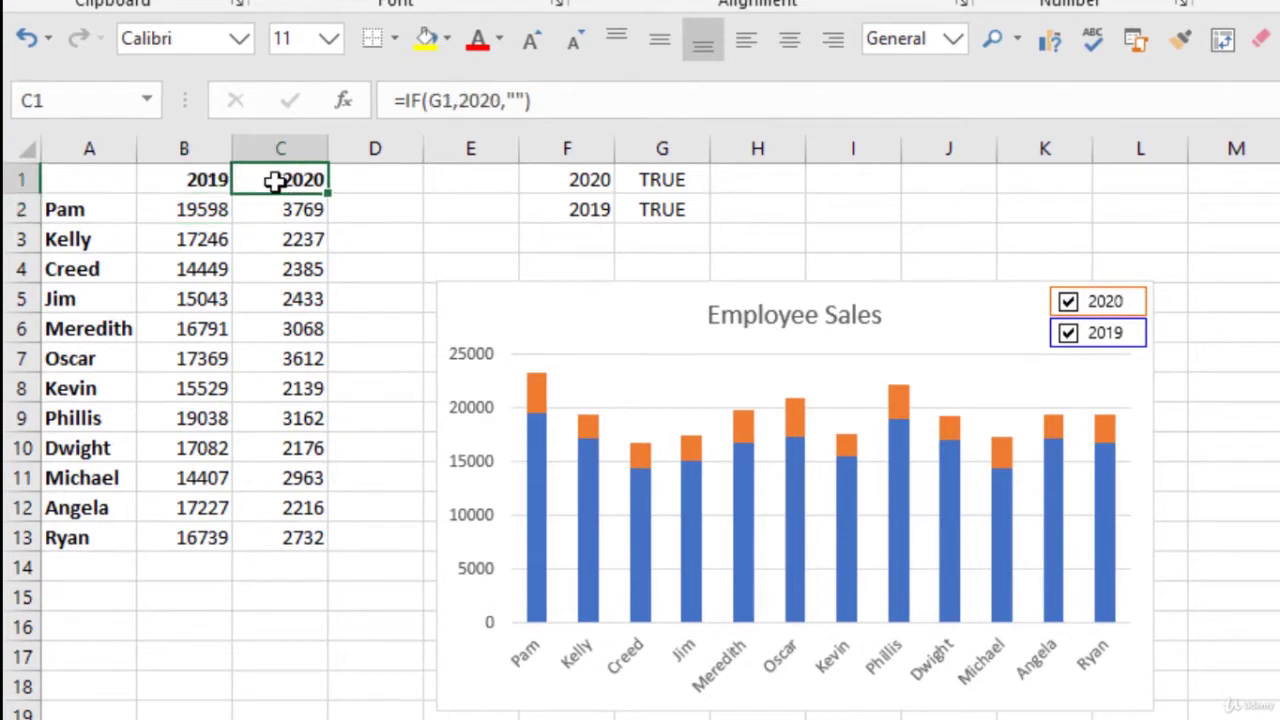
Step: Examine the row labels in A2:A13 of the employee sales table, cell by cell
drag(83, 209, 45, 537)
click(88, 207)
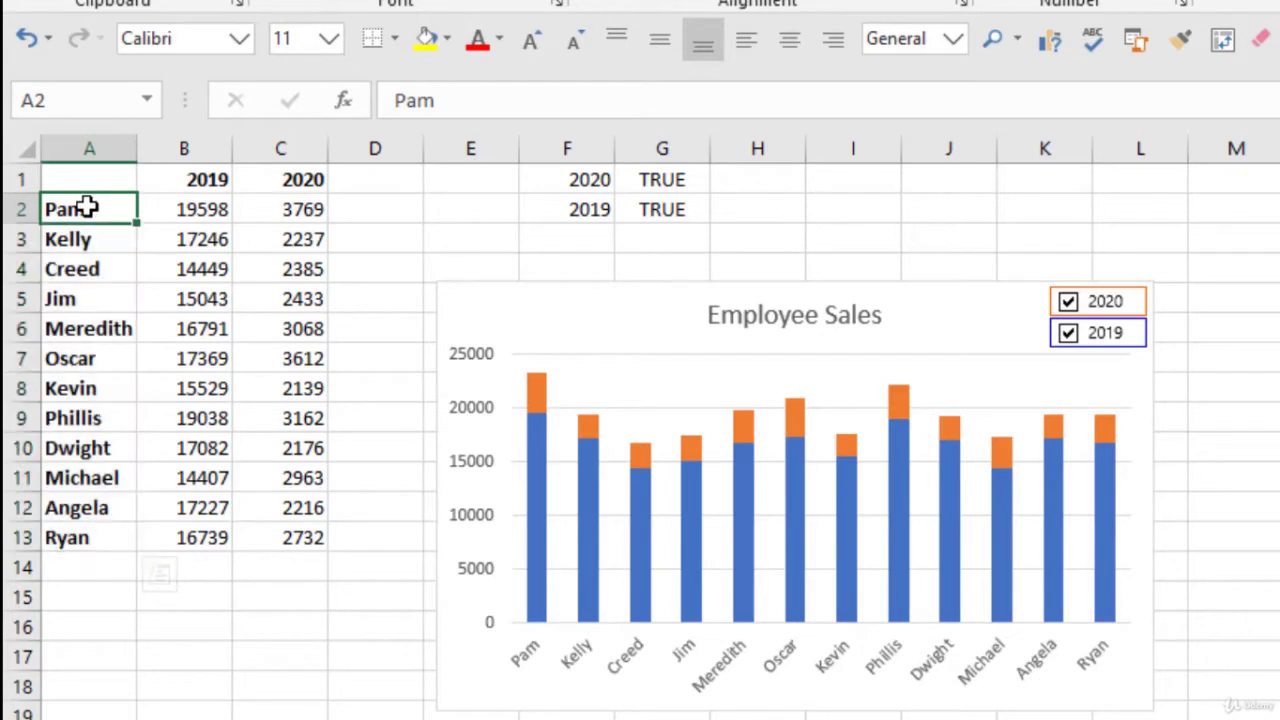
key(Down)
key(Down)
key(Down)
key(Down)
key(Down)
key(Down)
key(Down)
key(Down)
key(Down)
key(Down)
key(Down)
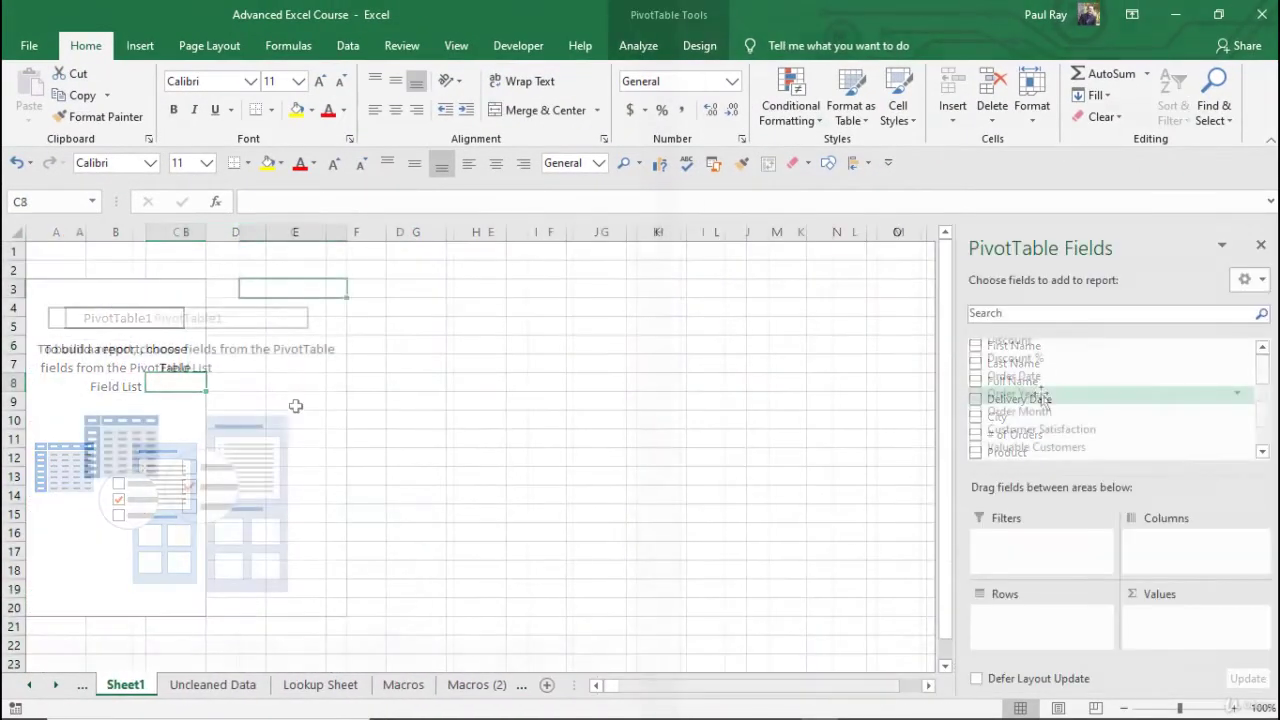
Step: Add the Order Year field to the Columns area of the PivotTable on Sheet1
drag(840, 120, 1125, 400)
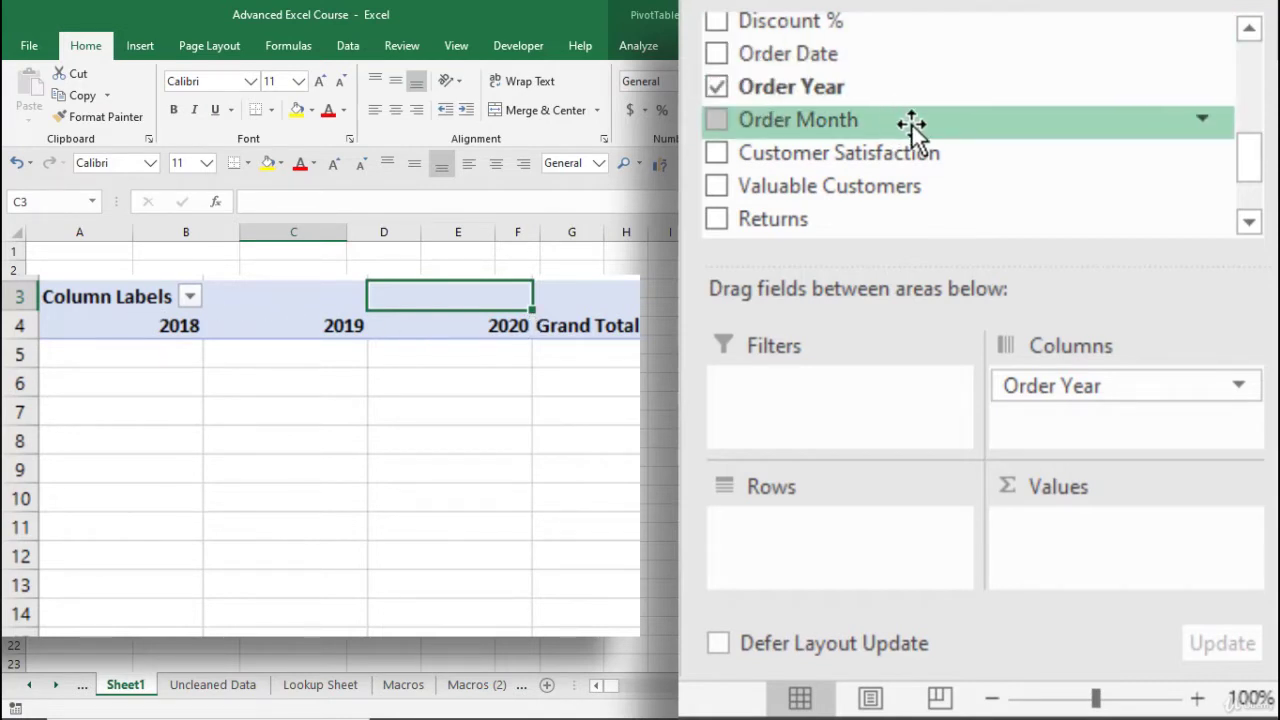
Step: Add the Sales Person field to Rows and the Order Totals field to Values in the PivotTable
scroll(900, 126, up, 2)
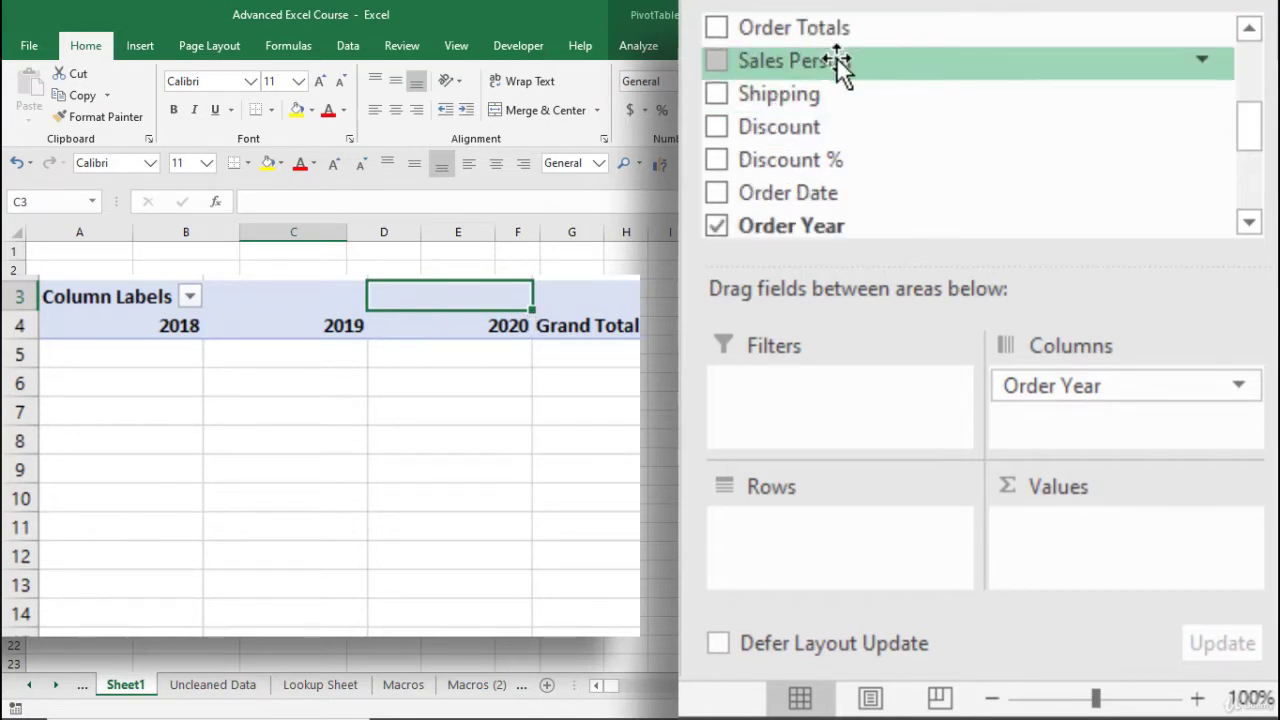
drag(843, 62, 802, 552)
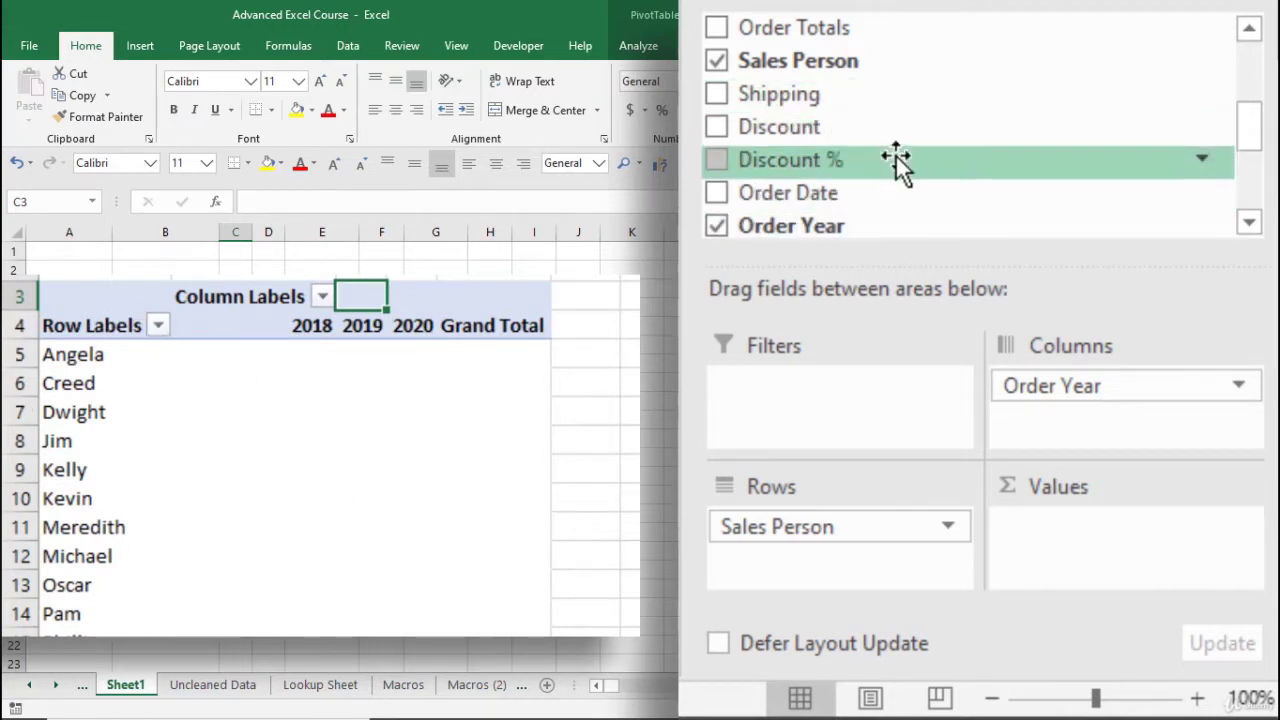
drag(855, 30, 1116, 541)
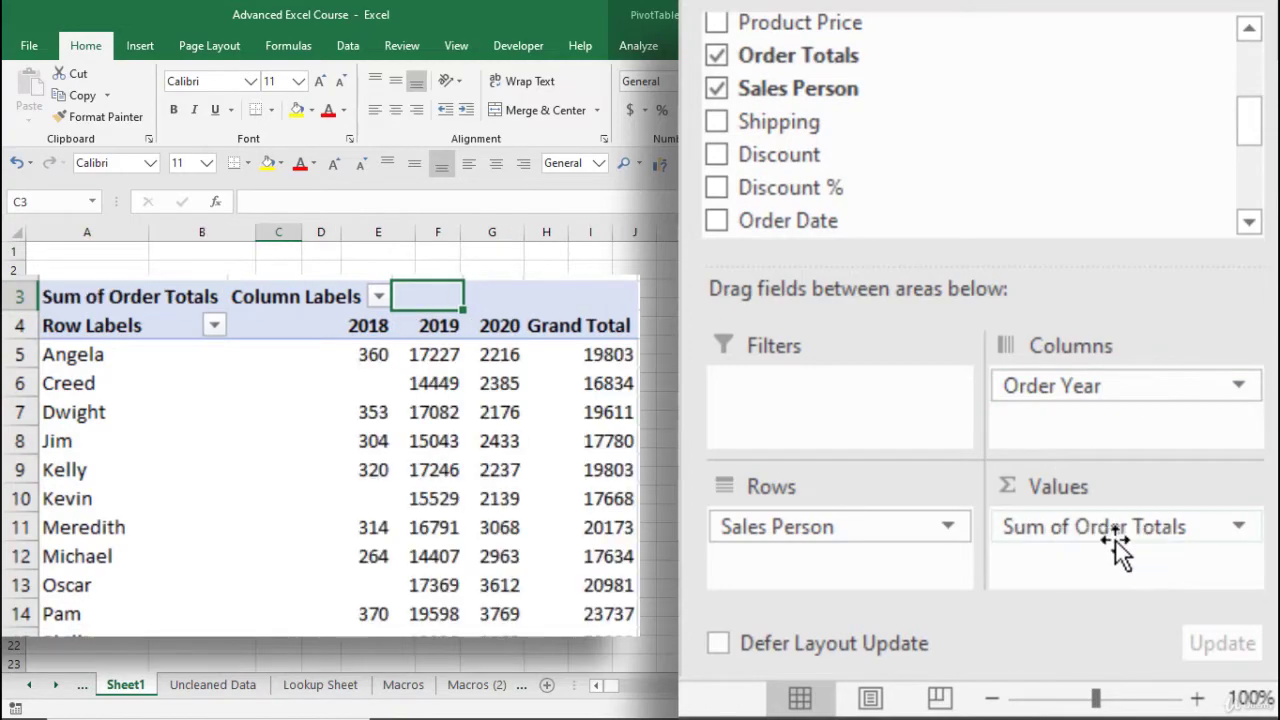
Step: Filter the PivotTable's column labels to exclude the year 2018
click(378, 296)
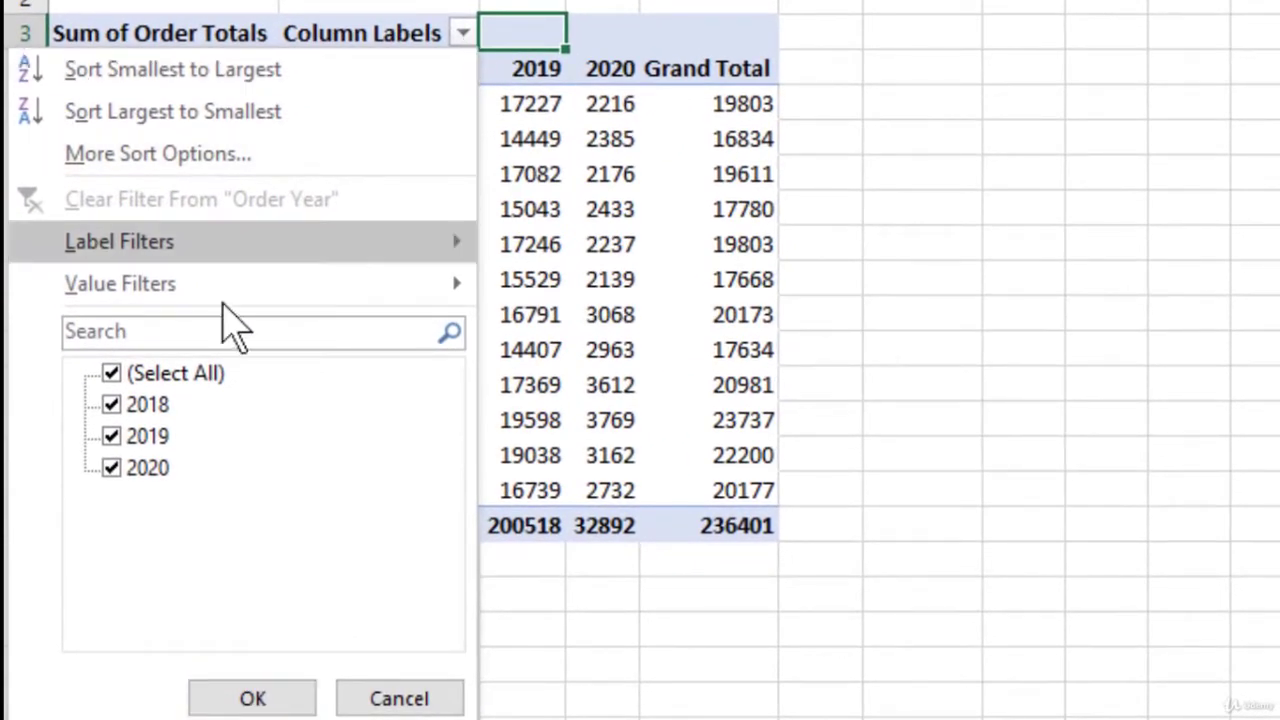
click(111, 406)
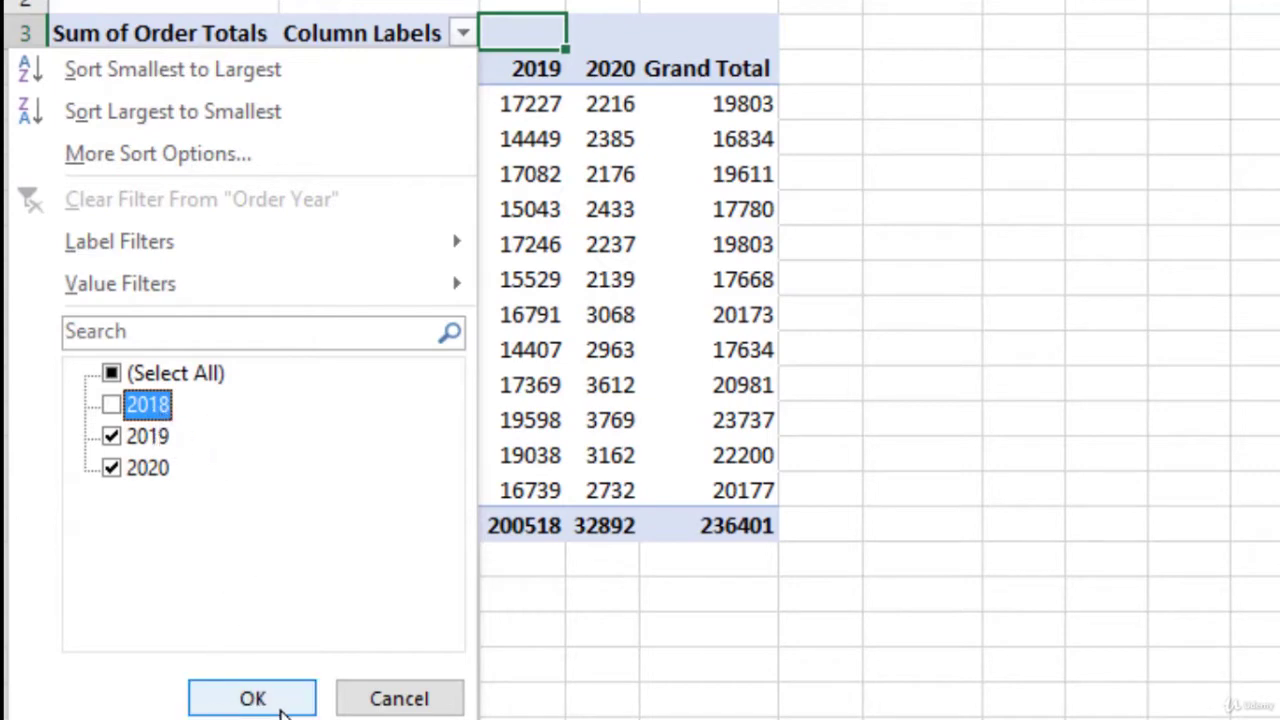
click(245, 696)
Step: Turn off the PivotTable's grand totals for both rows and columns
click(591, 132)
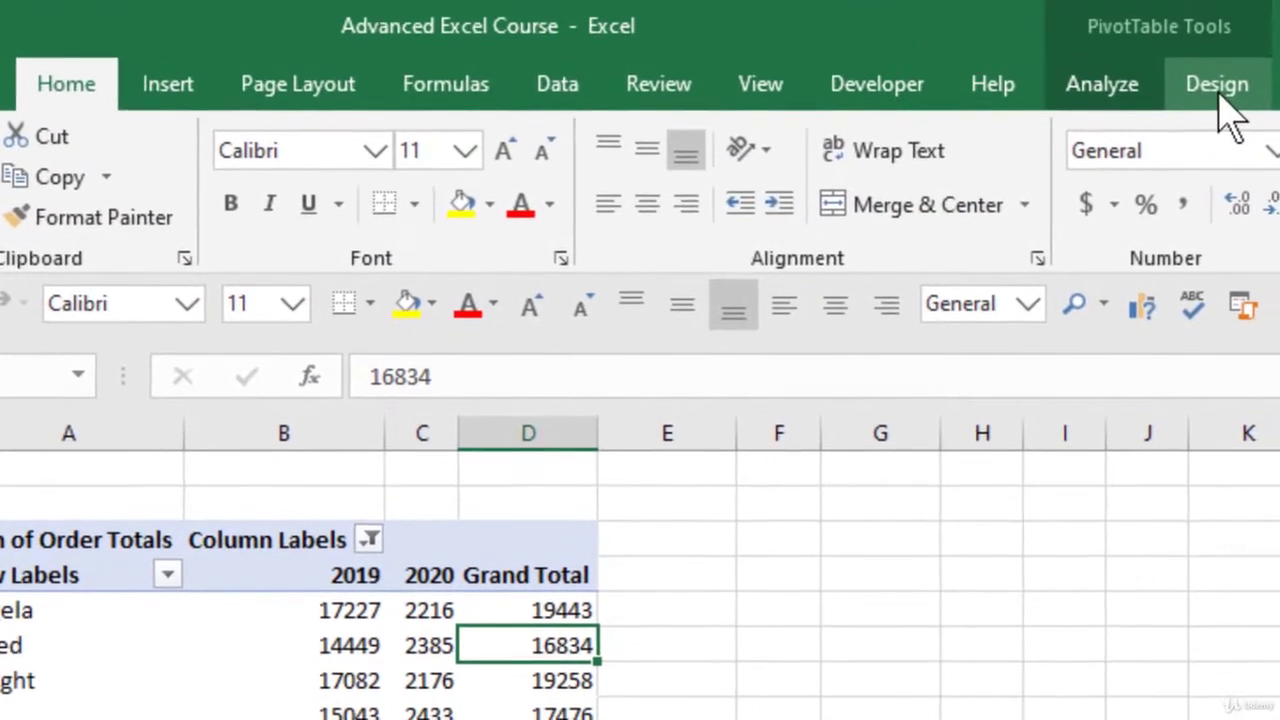
click(1218, 90)
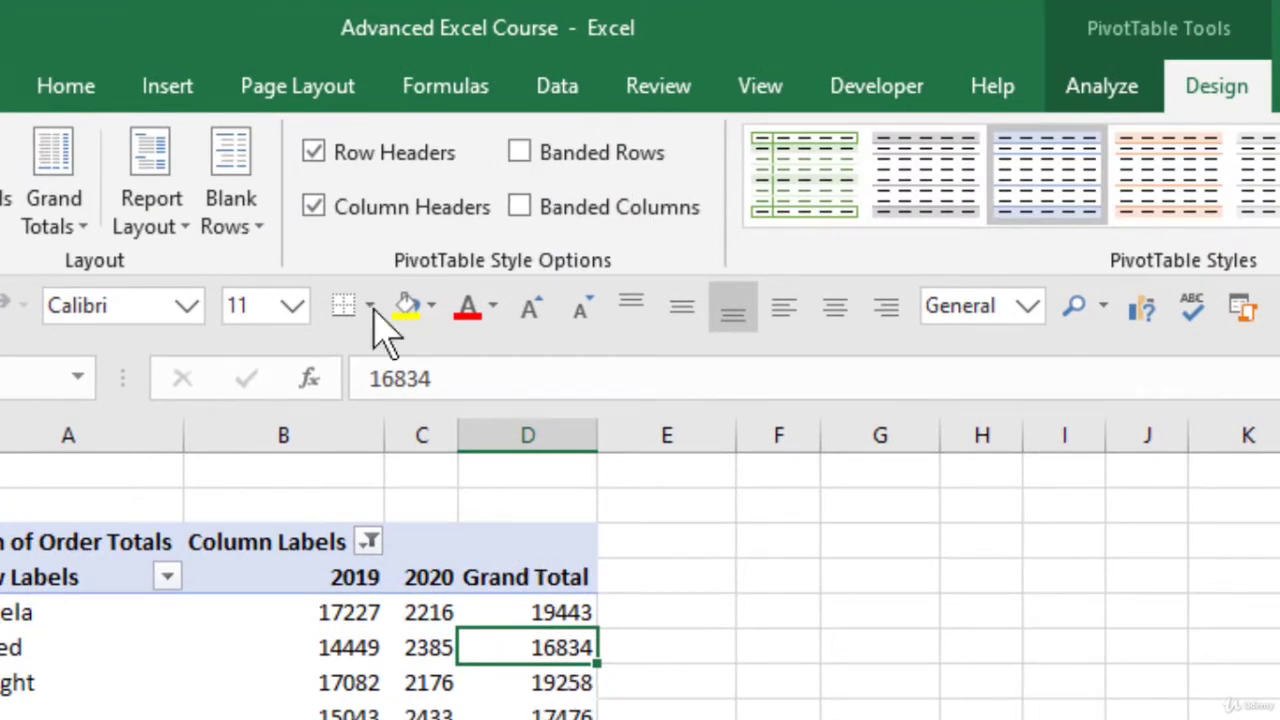
click(60, 210)
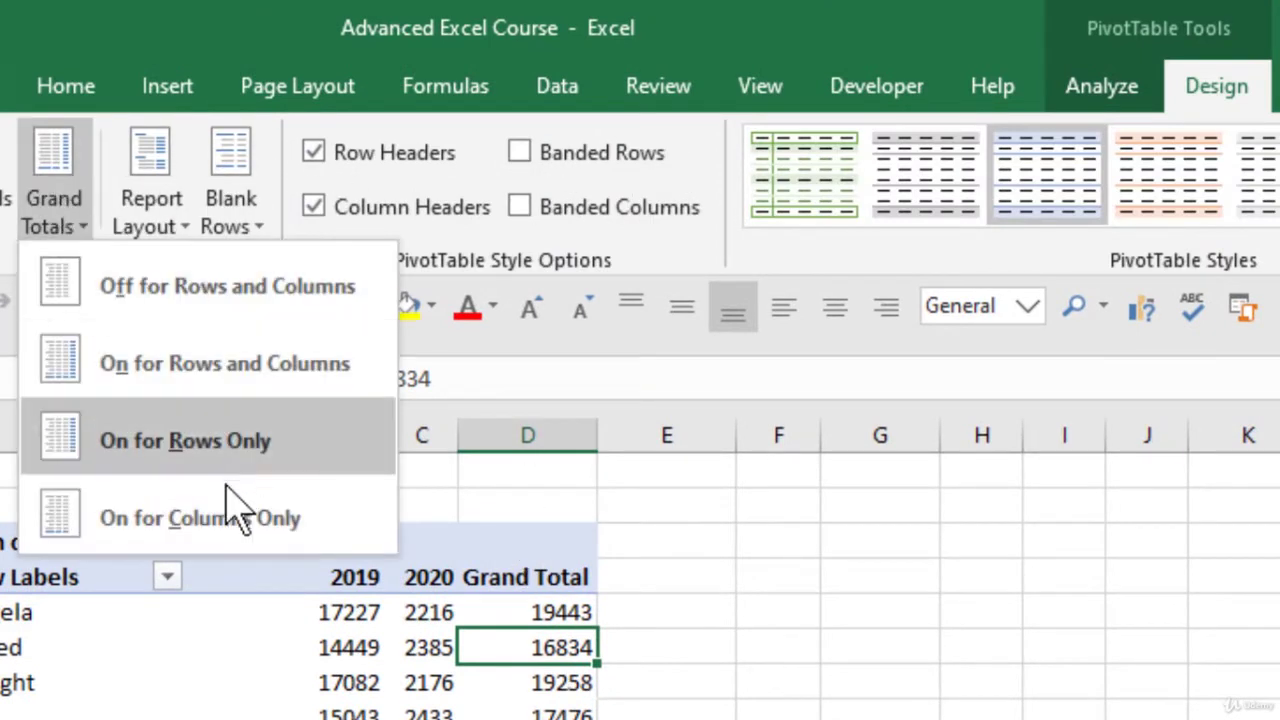
click(273, 293)
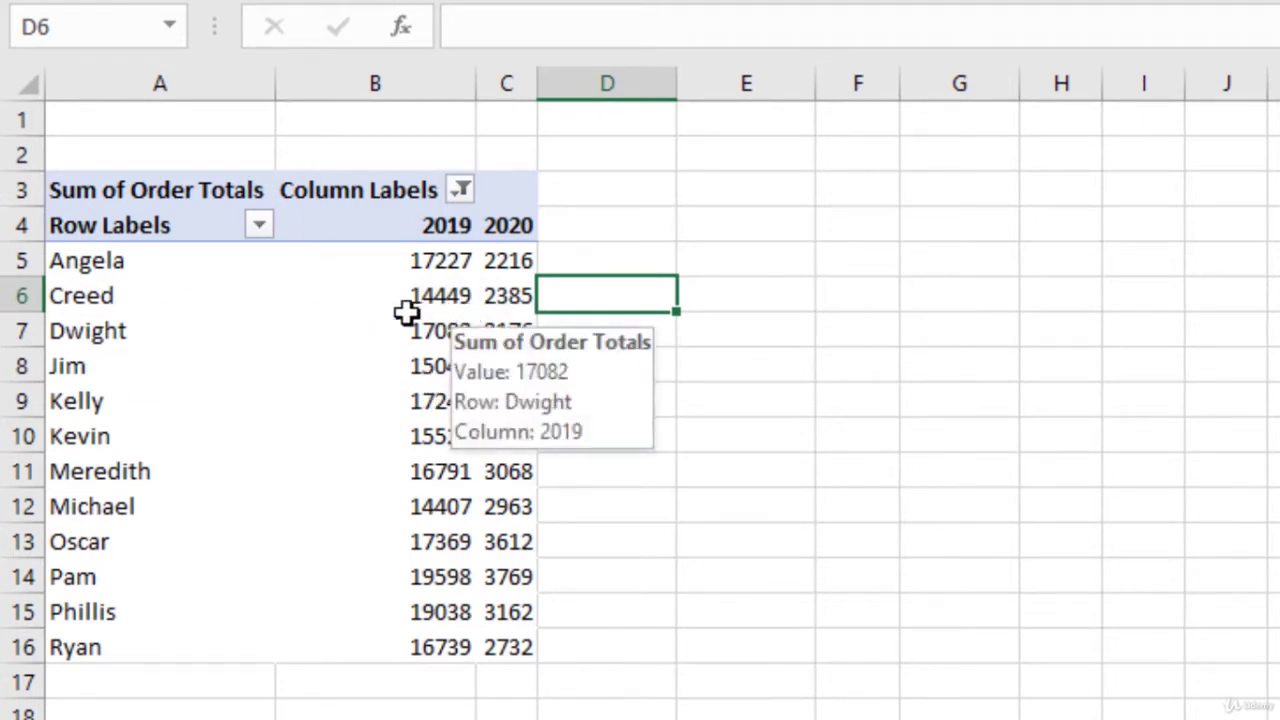
Step: Examine the 2019 order totals in B6 and B5 of the PivotTable alongside their row labels
mouse_move(422, 248)
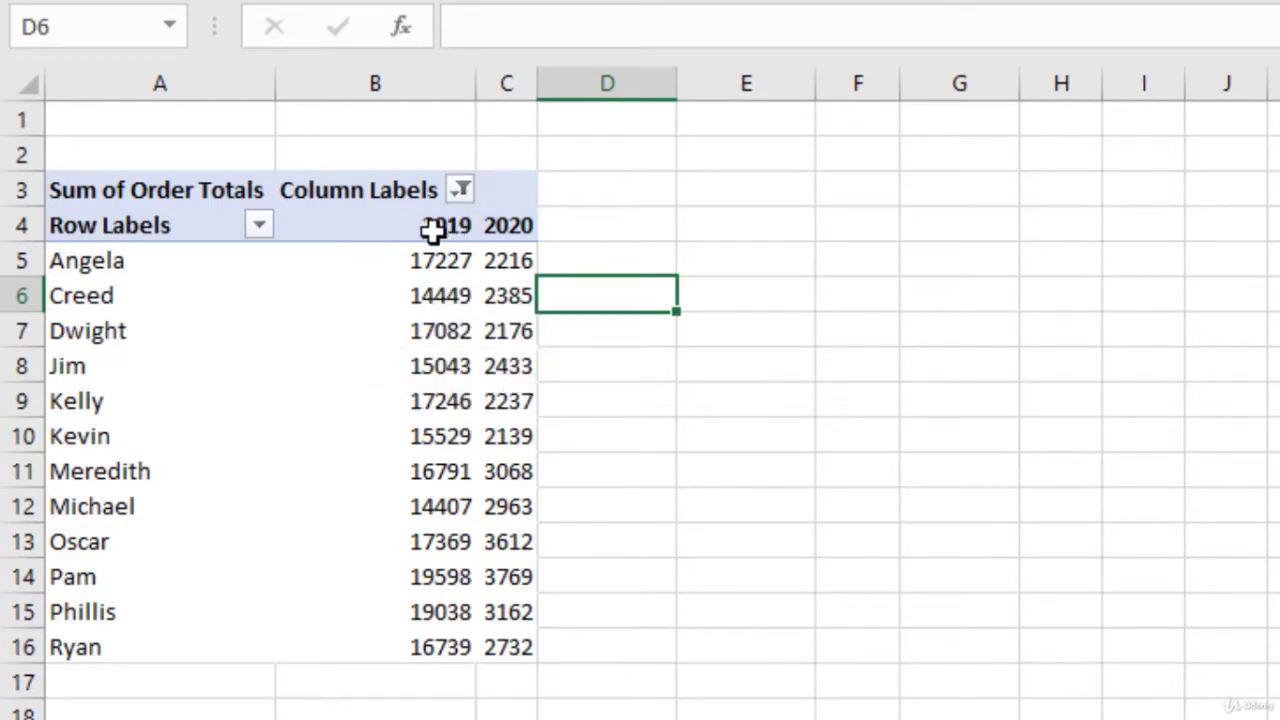
click(395, 300)
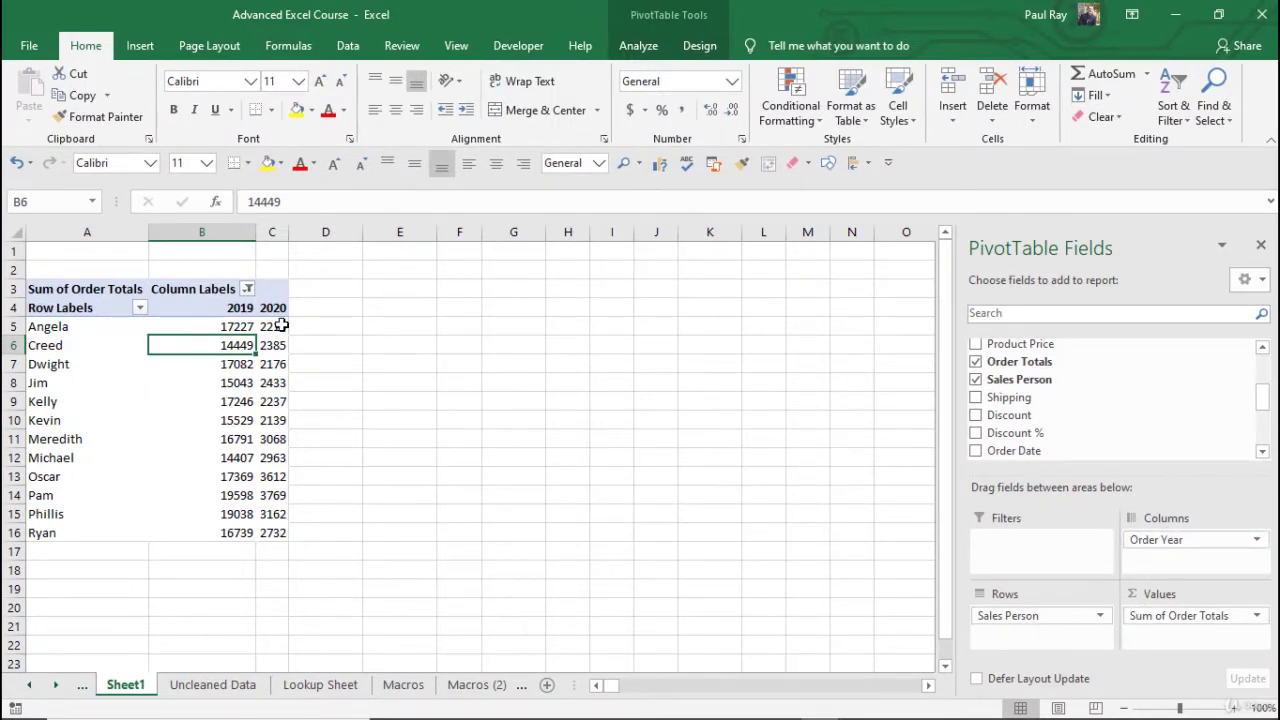
mouse_move(236, 349)
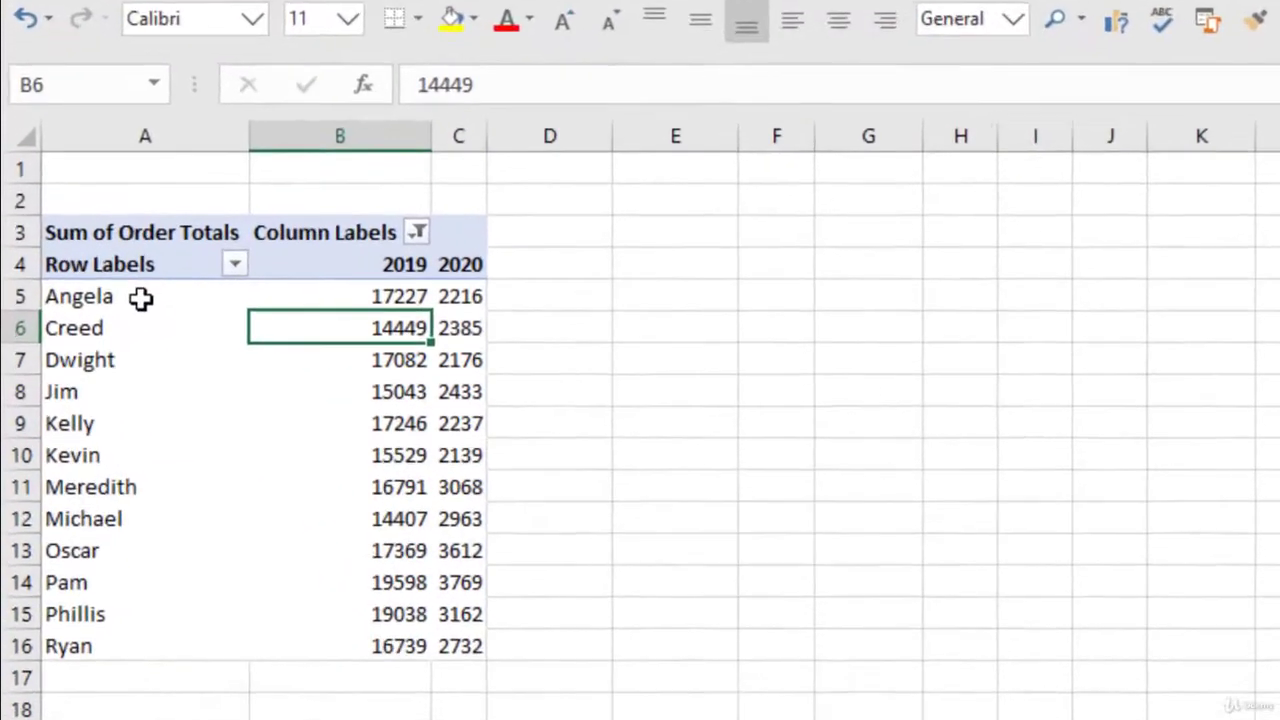
click(66, 326)
click(390, 285)
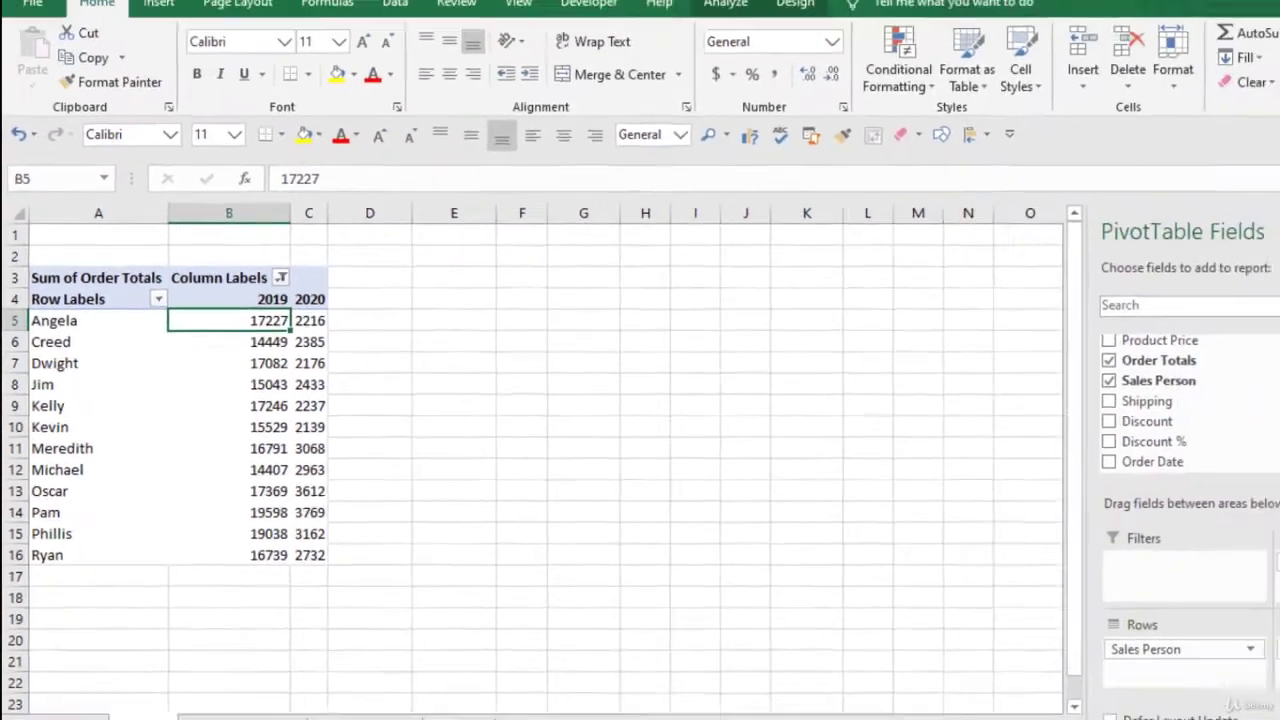
Step: Go to the Check Box sheet and inspect the 2019 sales value in B12 beside its employee label in A12
click(440, 686)
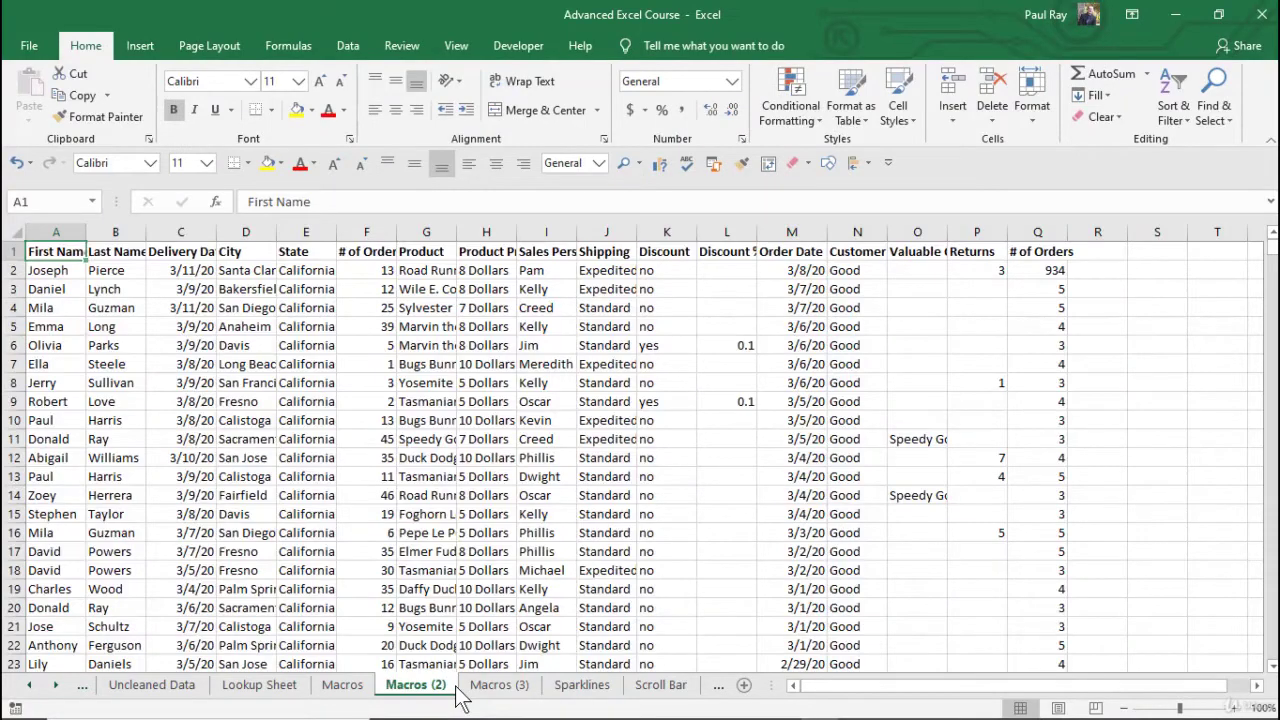
key(ctrl+Page_Down)
key(ctrl+Page_Down)
key(ctrl+Page_Down)
key(ctrl+Page_Down)
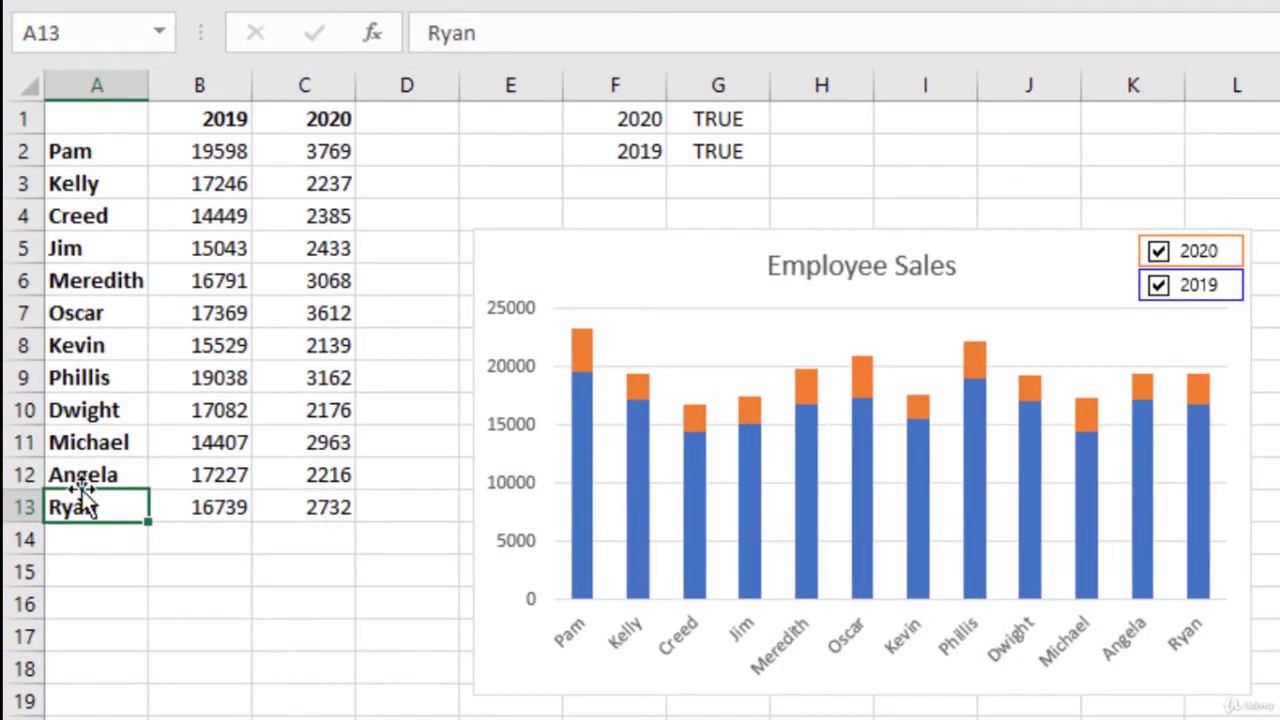
click(90, 474)
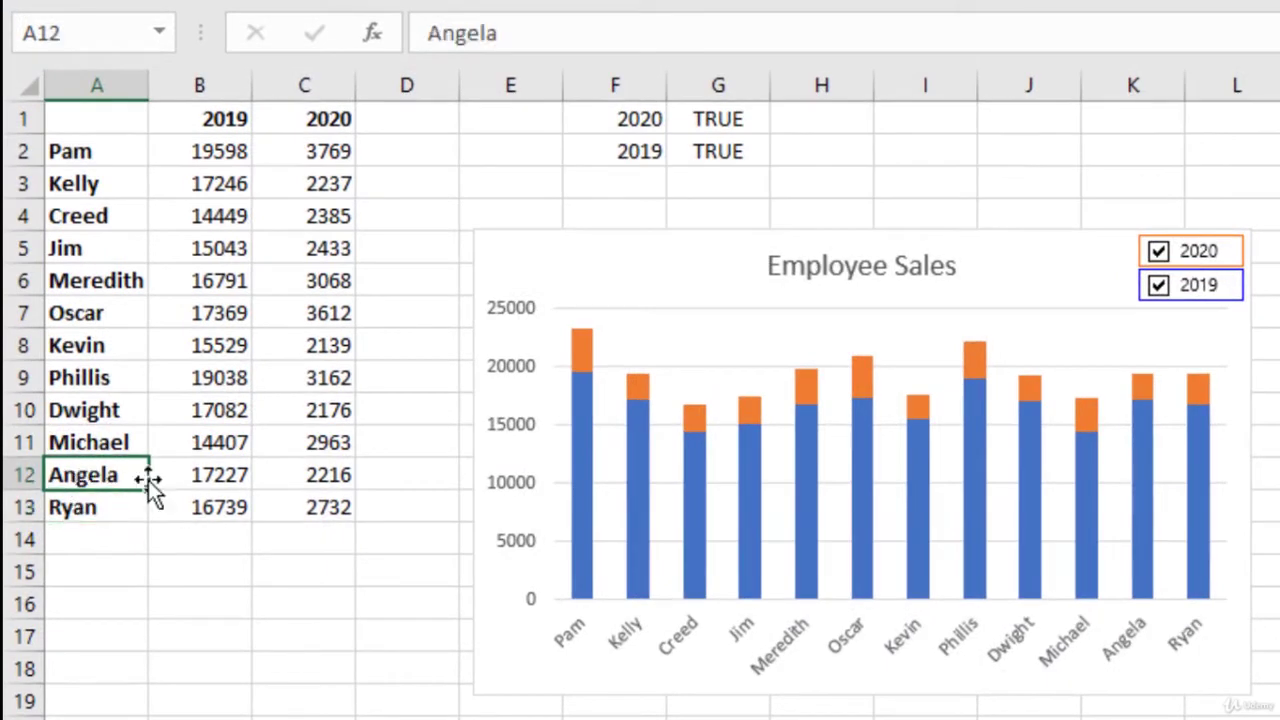
click(210, 478)
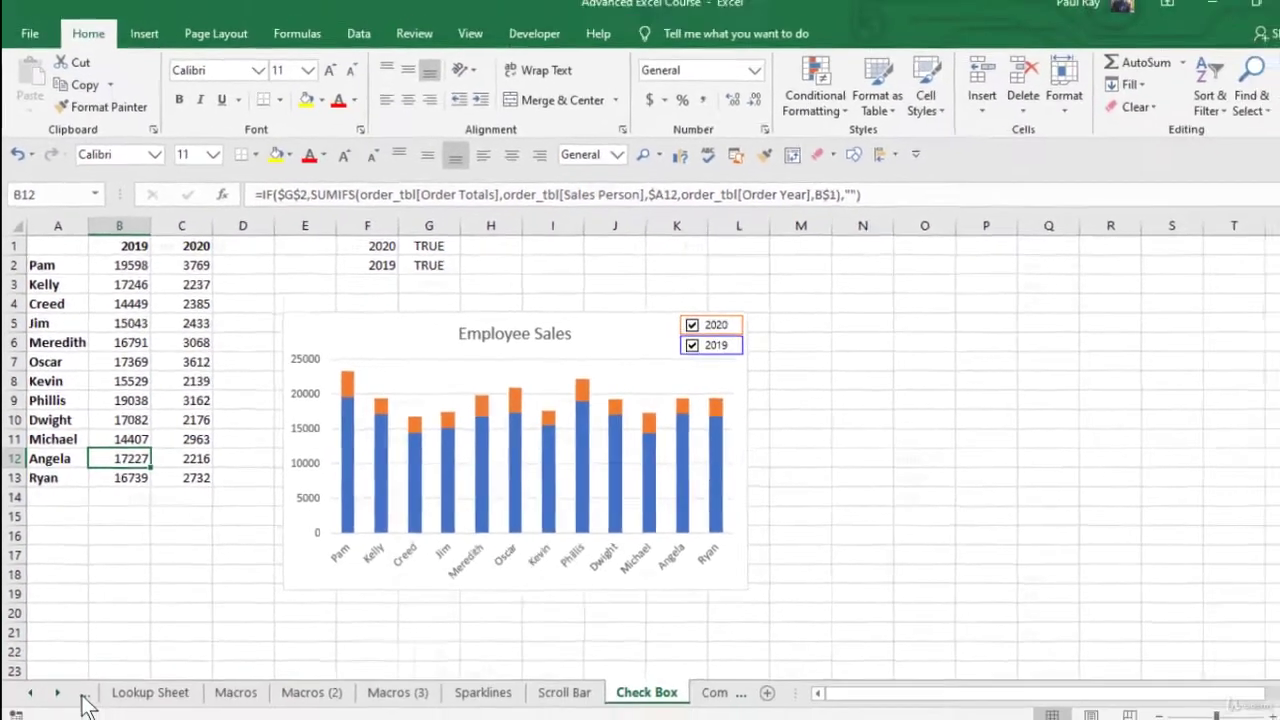
Step: Return to Sheet1 and examine the row label in A5, the 2019 heading in B4 and the total in B5
click(84, 698)
click(84, 698)
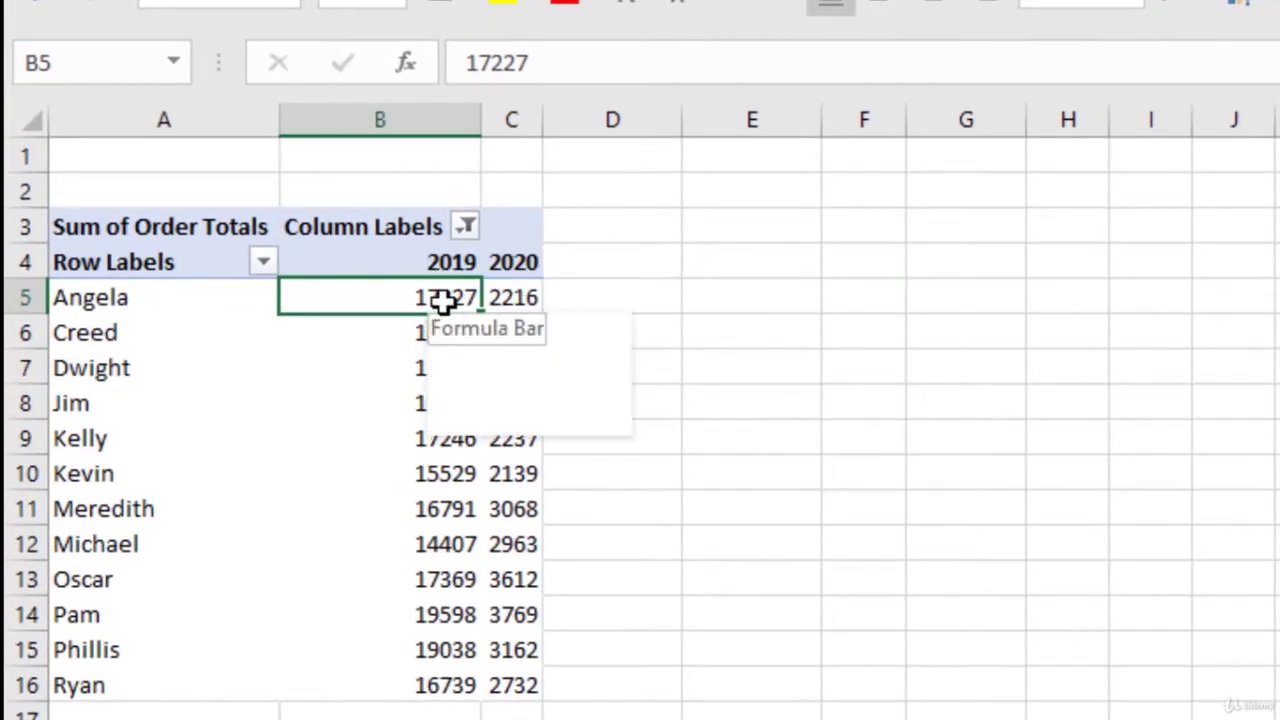
click(140, 297)
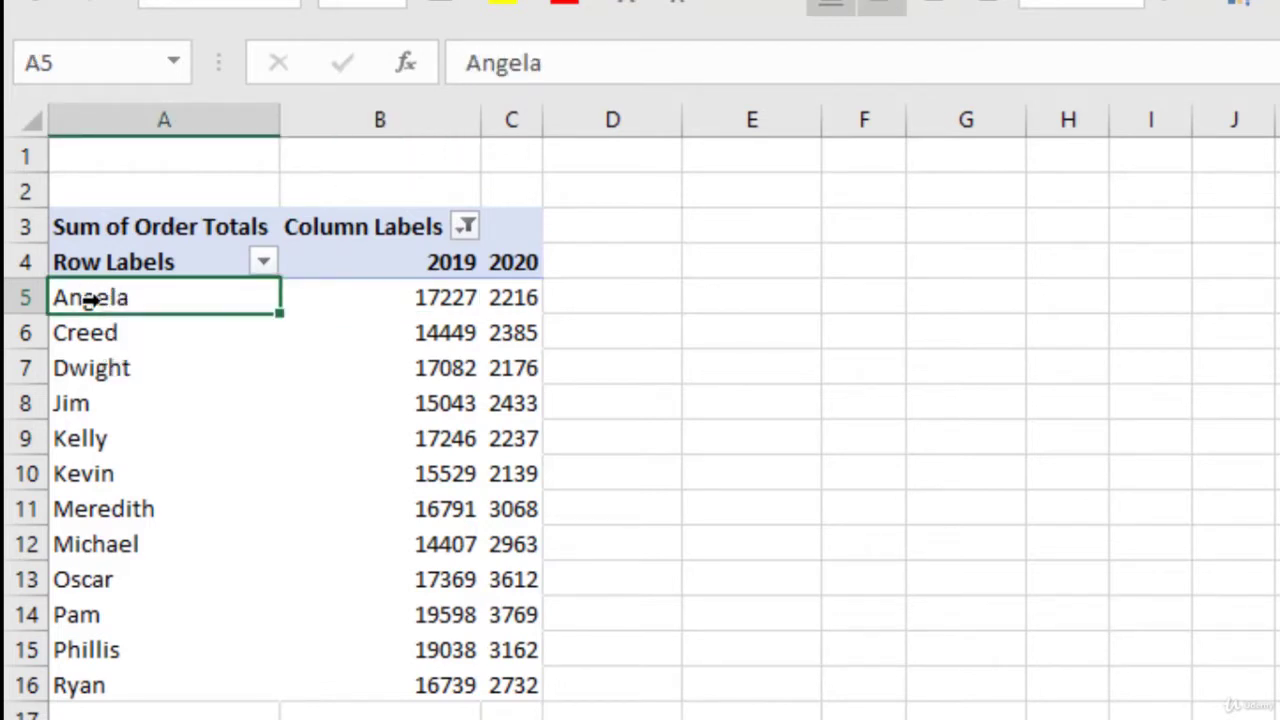
click(447, 262)
click(395, 303)
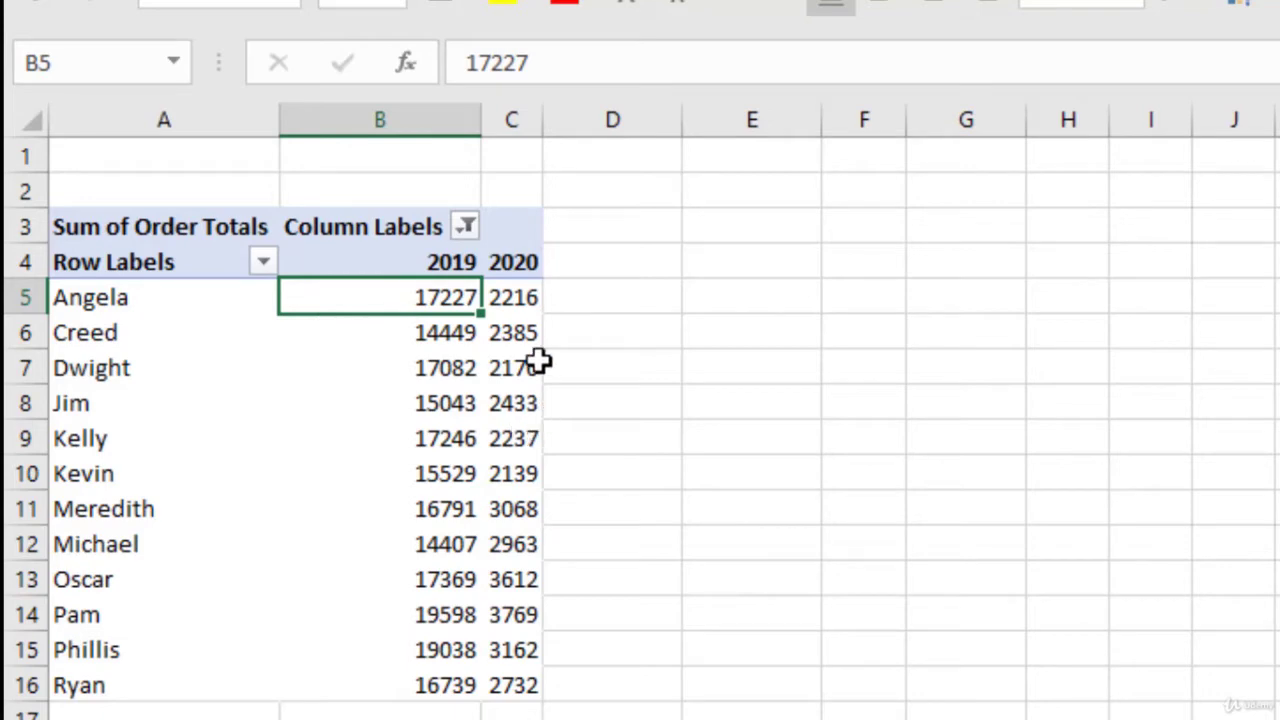
mouse_move(530, 358)
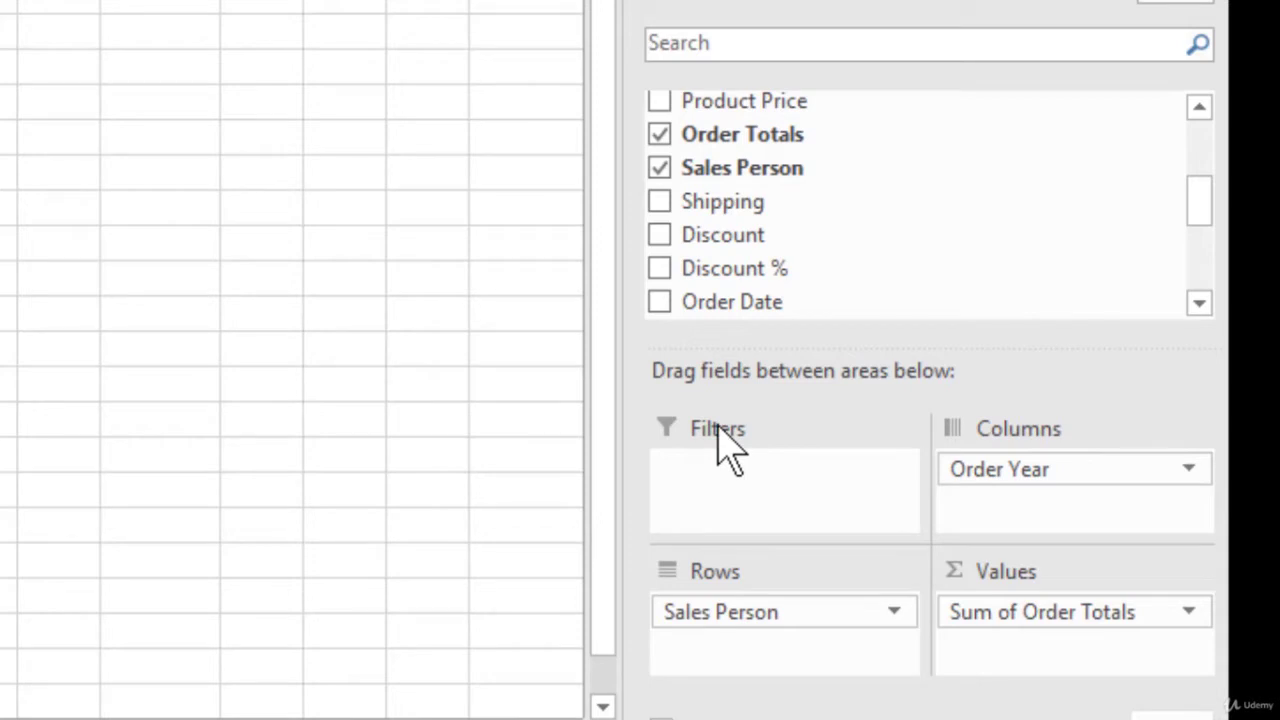
Step: Move the Order Year field from the Columns area to the Filters area of the PivotTable
scroll(843, 194, up, 3)
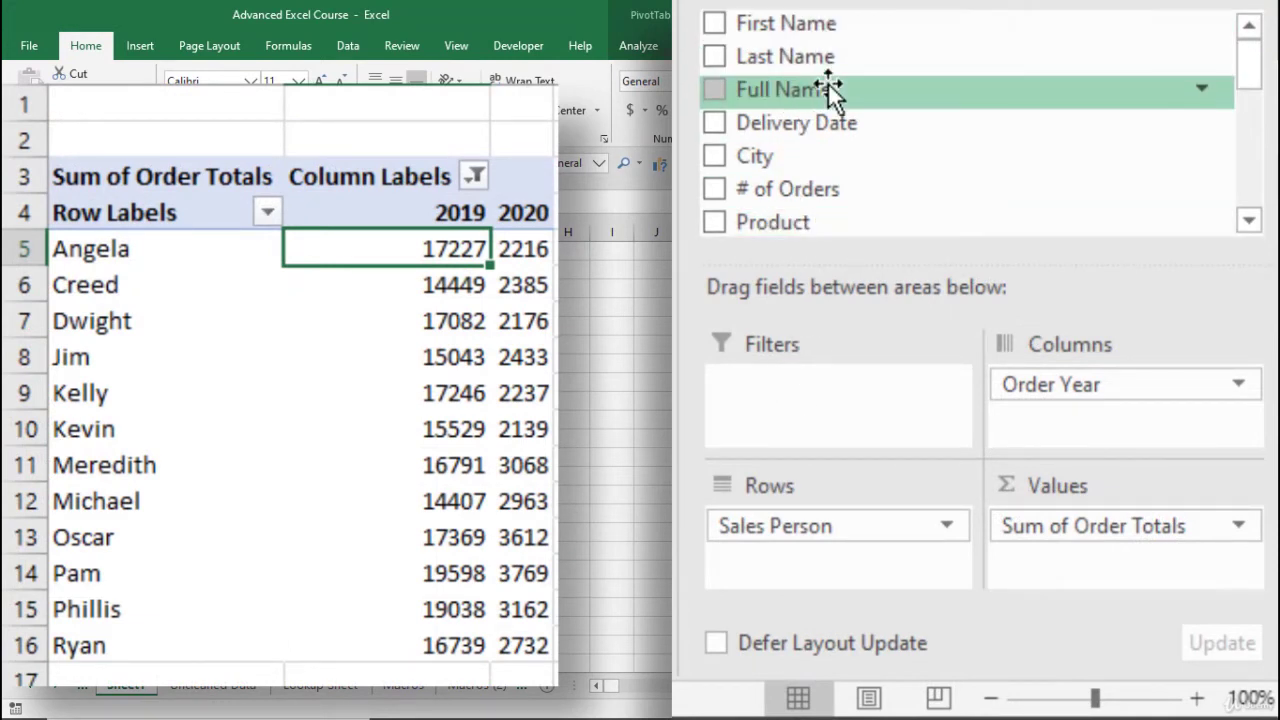
scroll(828, 130, down, 3)
scroll(828, 124, up, 3)
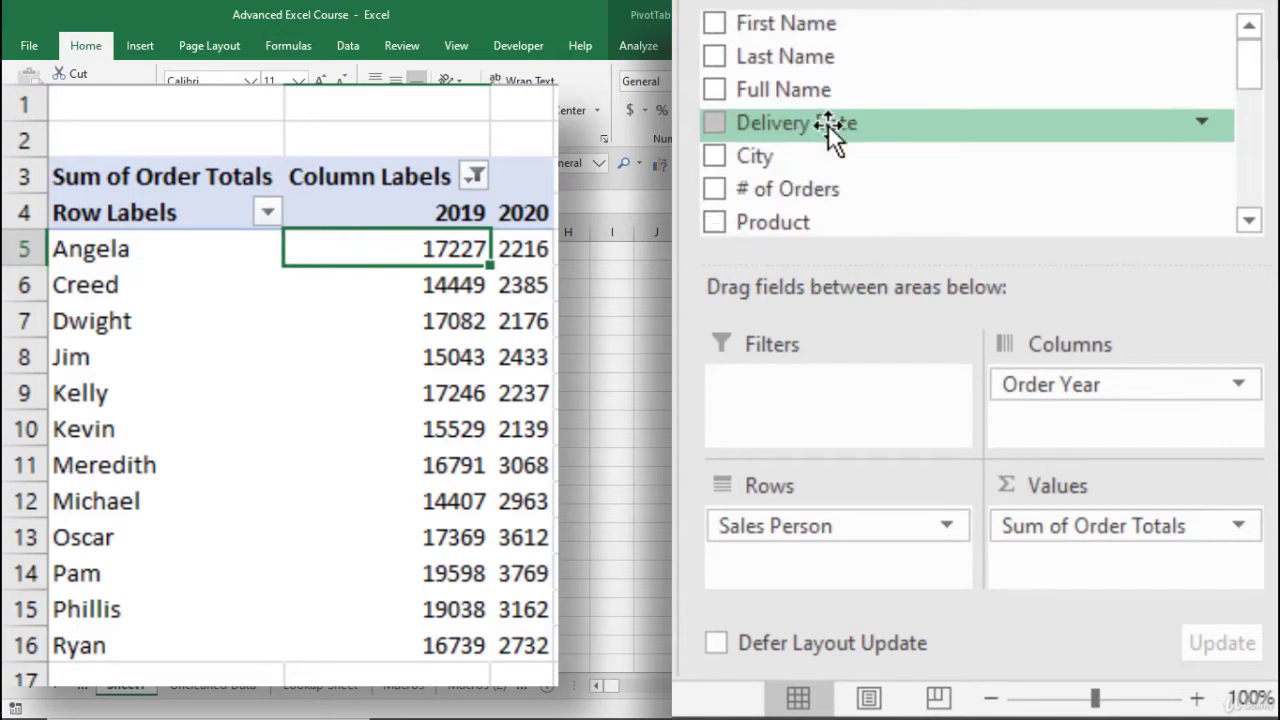
scroll(828, 124, down, 4)
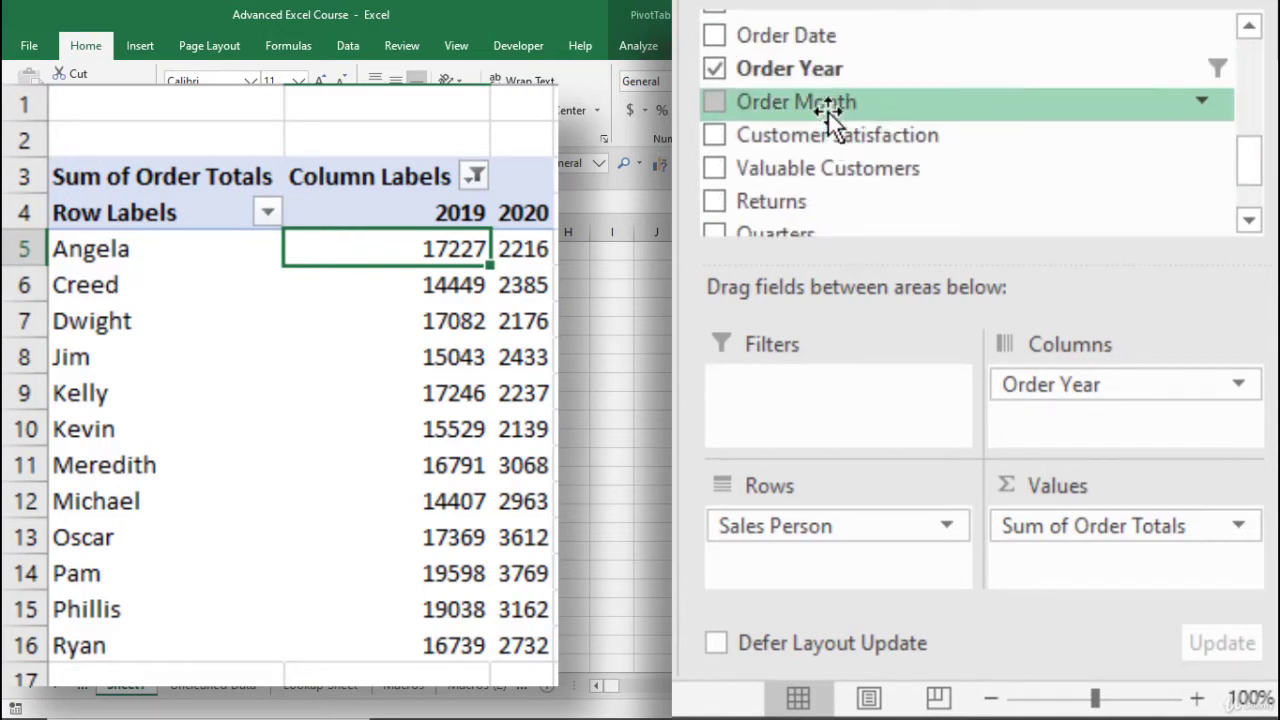
drag(1115, 390, 826, 405)
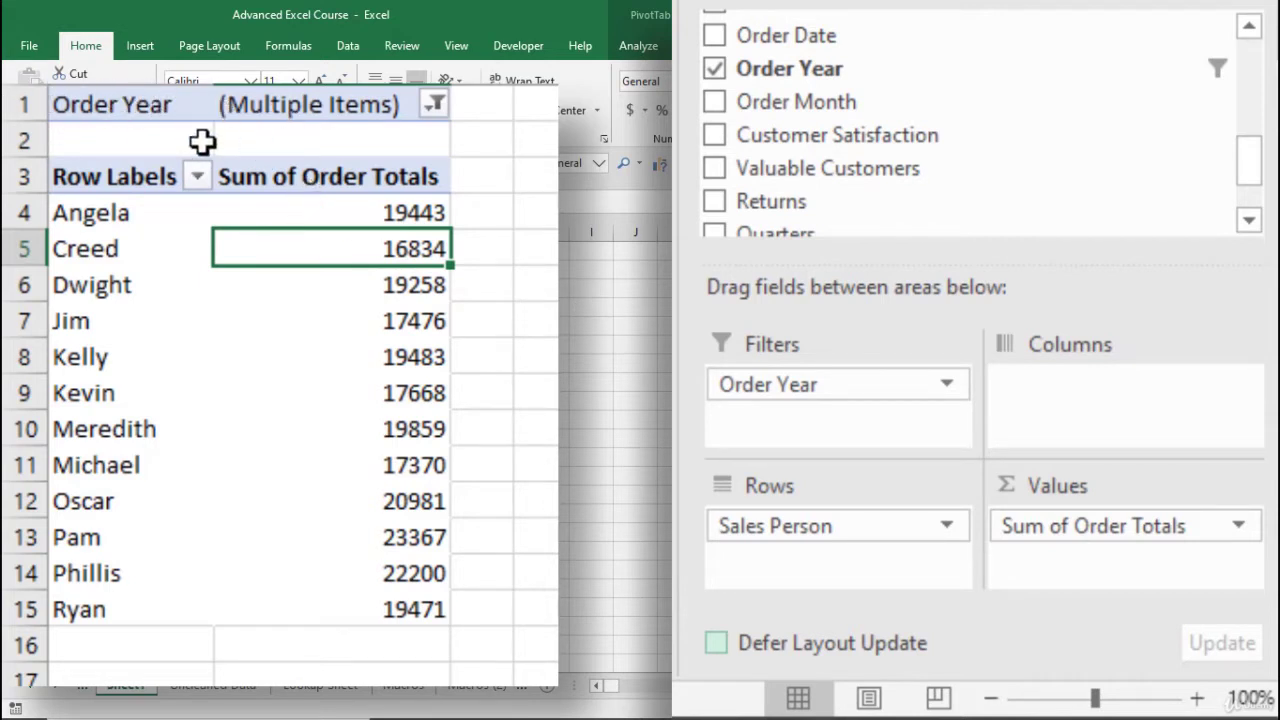
Step: Review the years selected in the Order Year report filter and the combined order total in B4
click(435, 104)
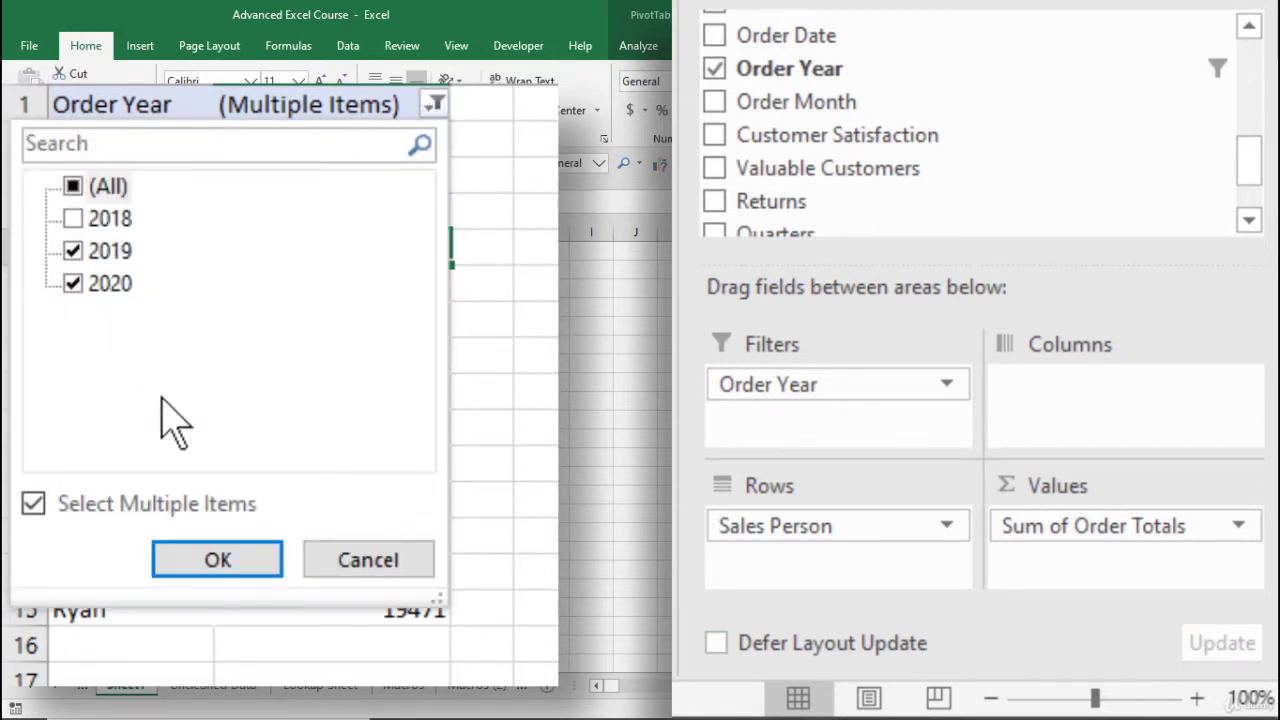
click(238, 564)
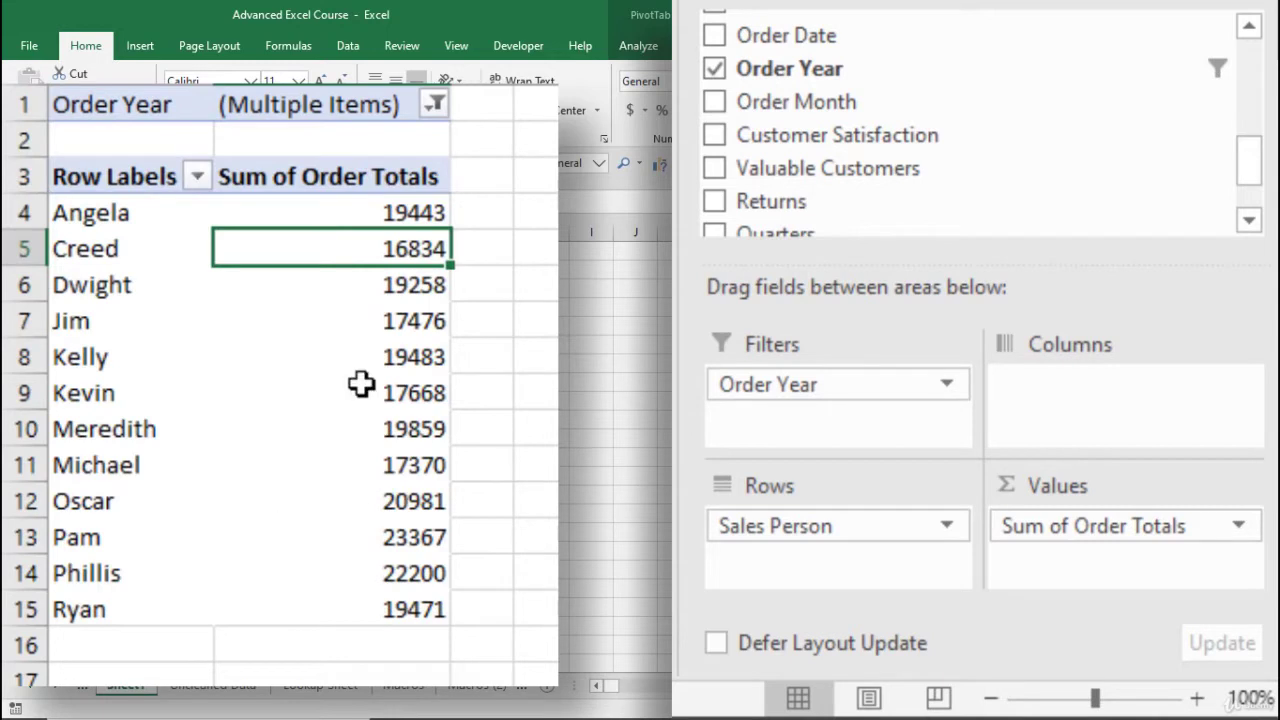
click(352, 215)
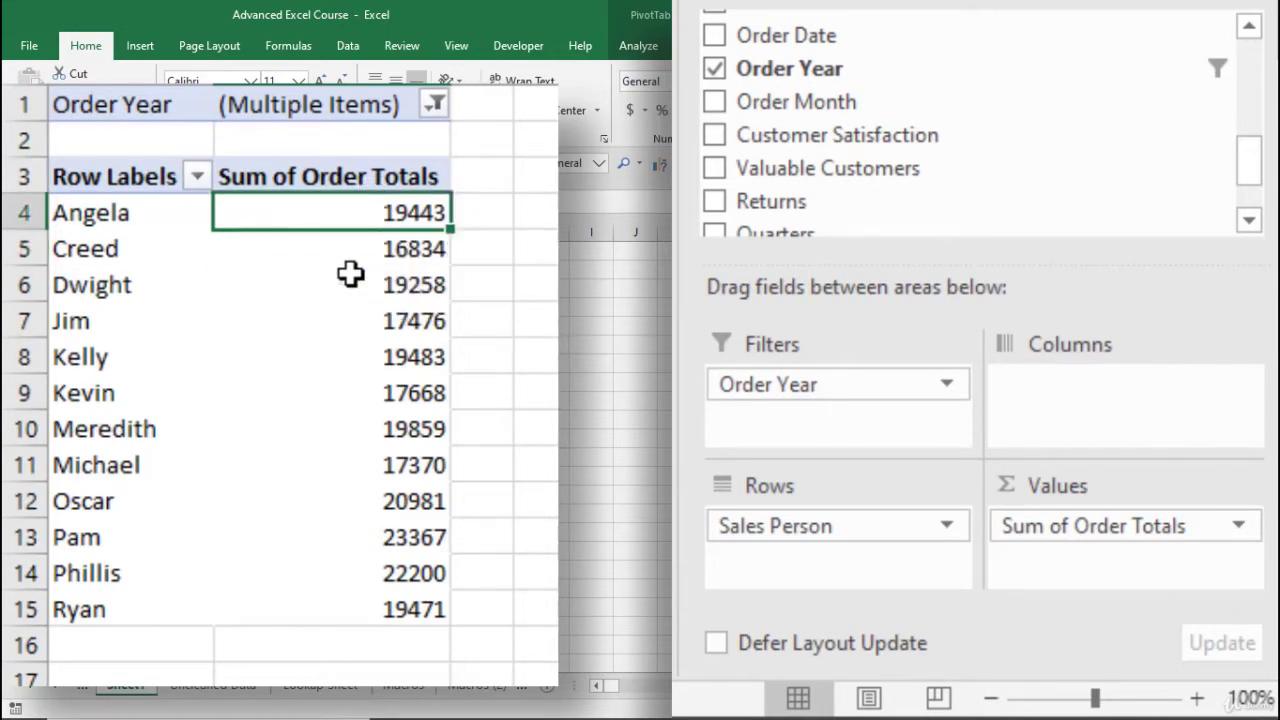
Step: Exclude 2020 from the Order Year report filter so only 2019 is selected
click(434, 104)
click(100, 255)
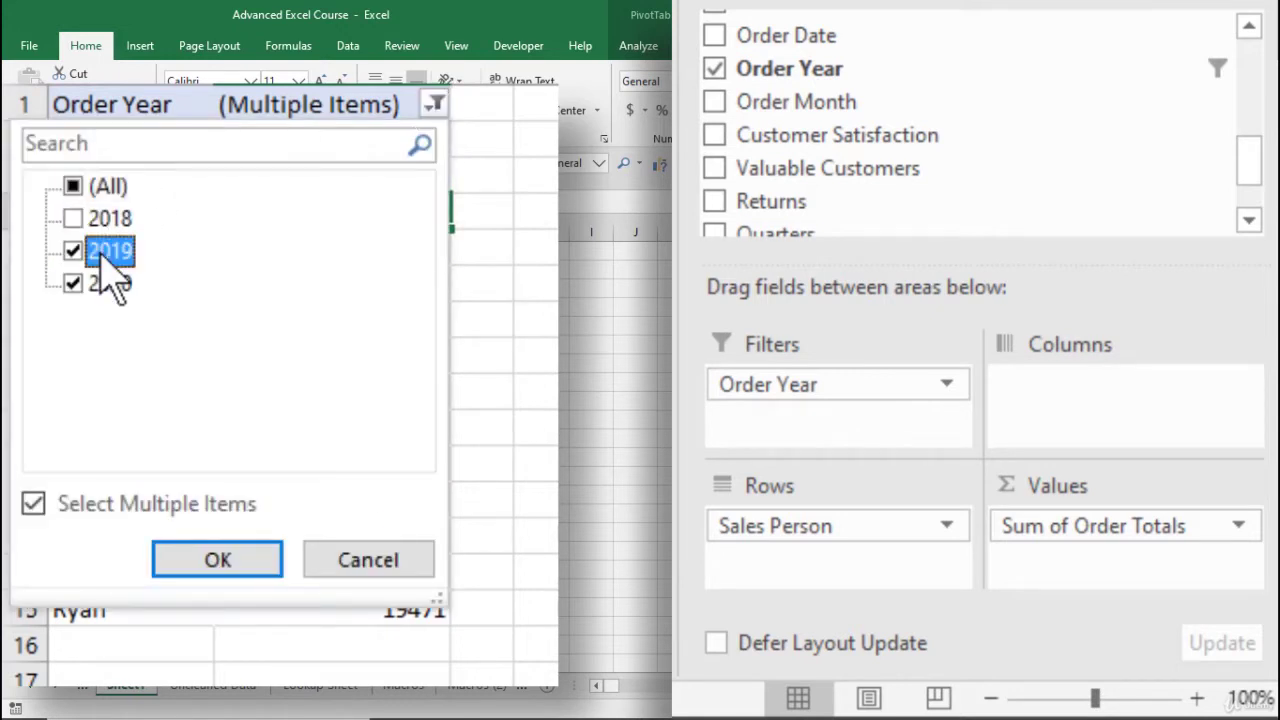
click(74, 284)
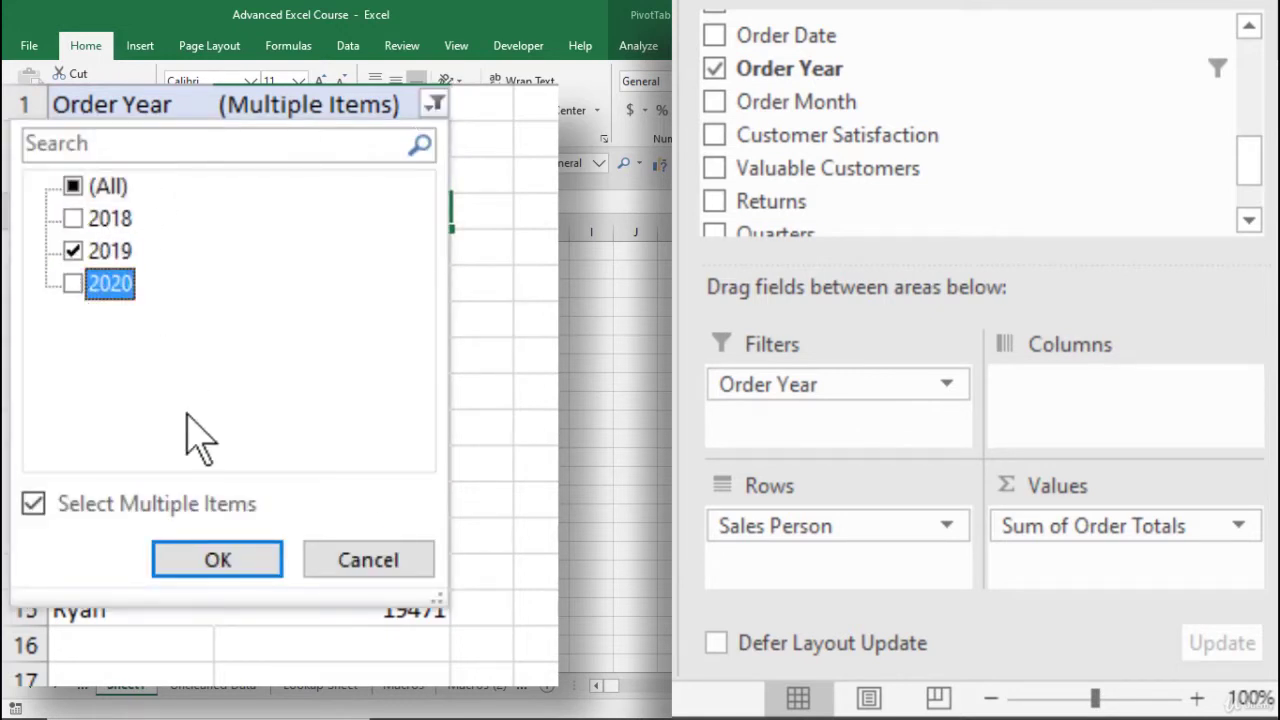
click(214, 558)
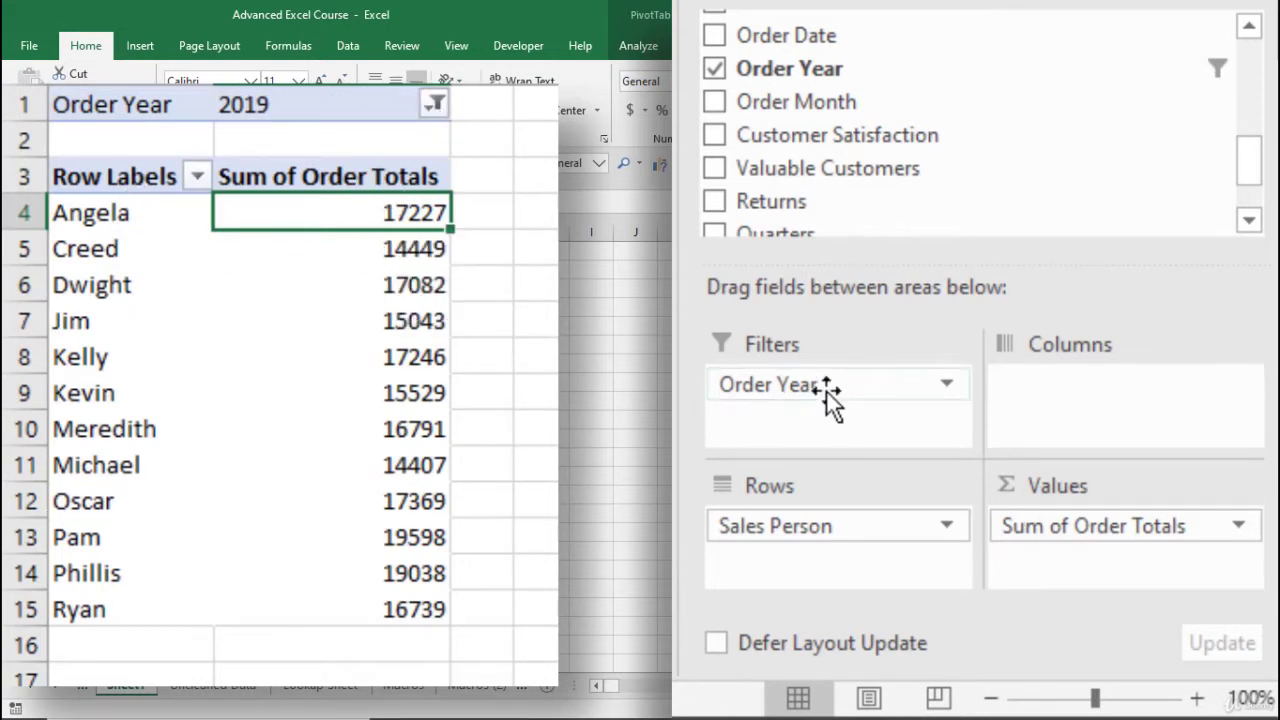
Step: Move Order Year back to the Columns area, and then remove the field from the PivotTable
drag(829, 400, 1075, 398)
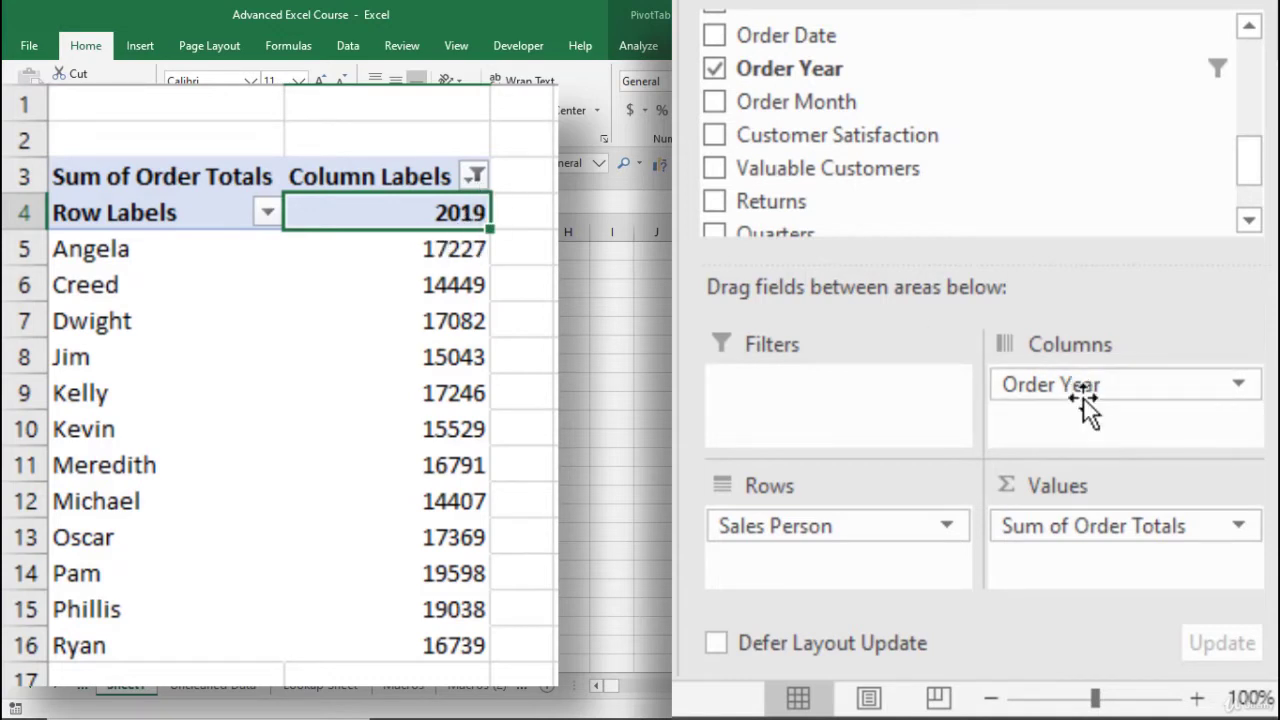
drag(1082, 395, 978, 141)
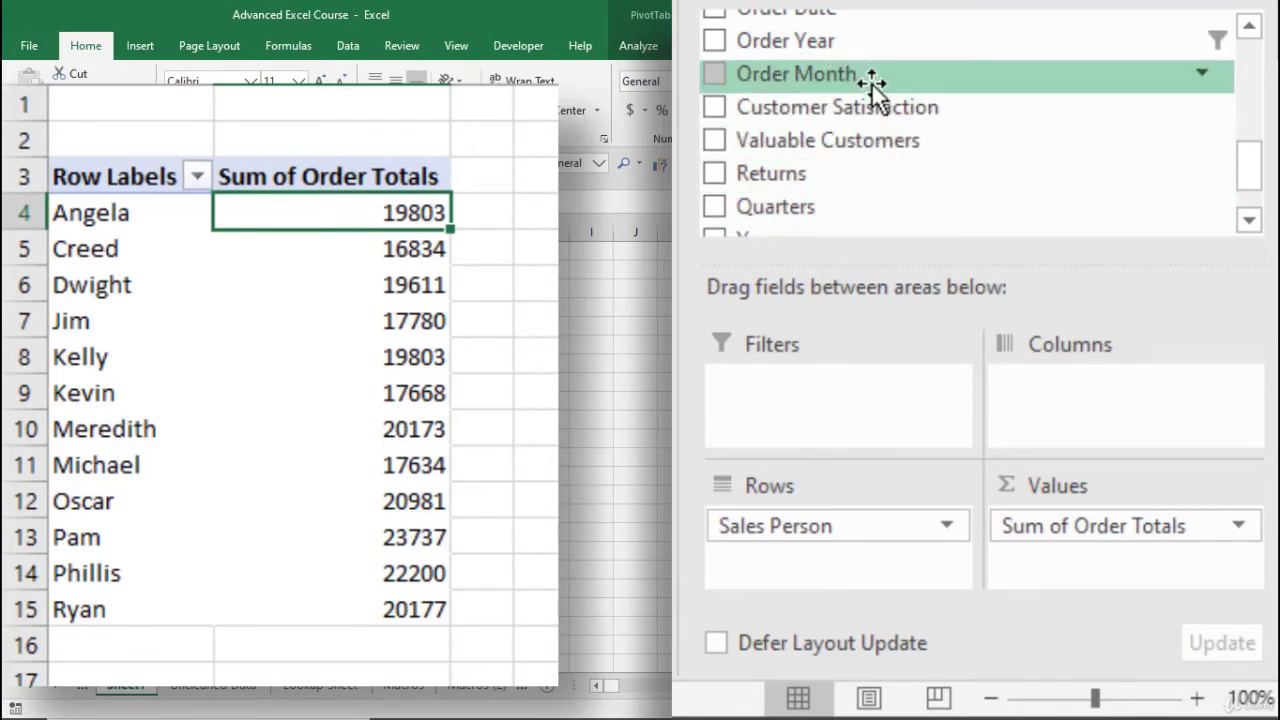
Step: Add the City field to the Filters area of the PivotTable
scroll(865, 70, up, 5)
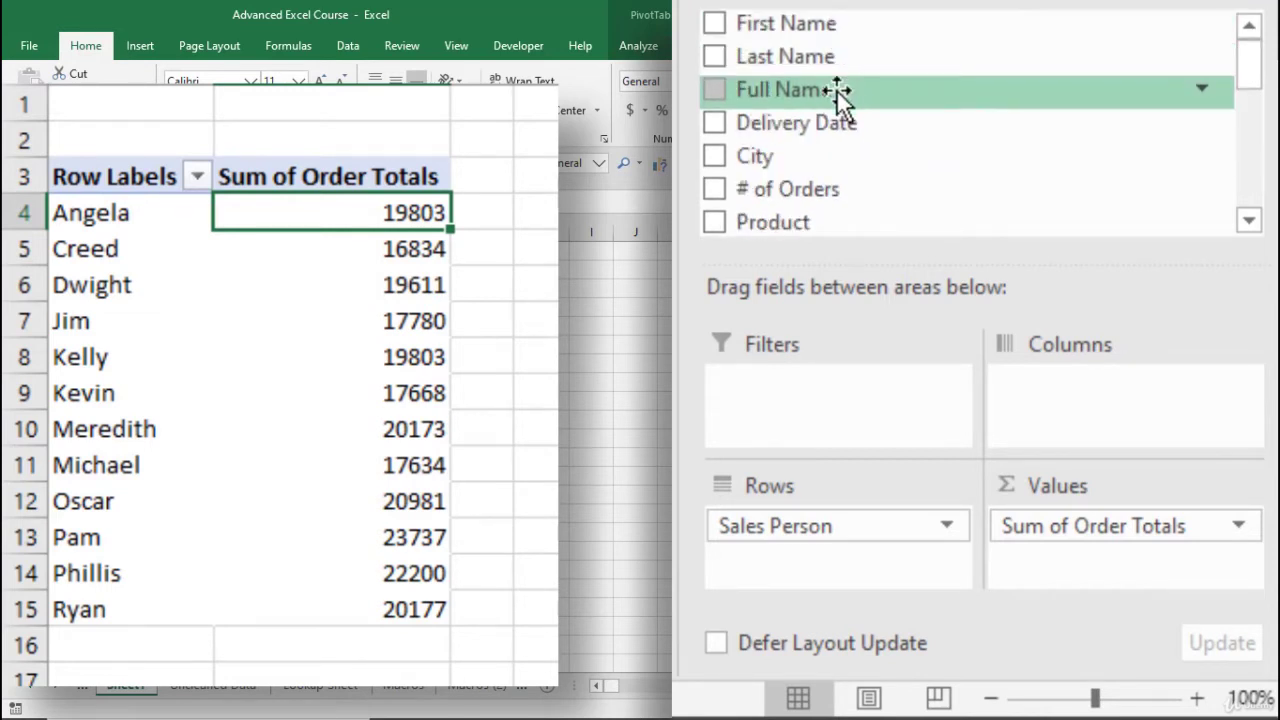
drag(815, 170, 870, 398)
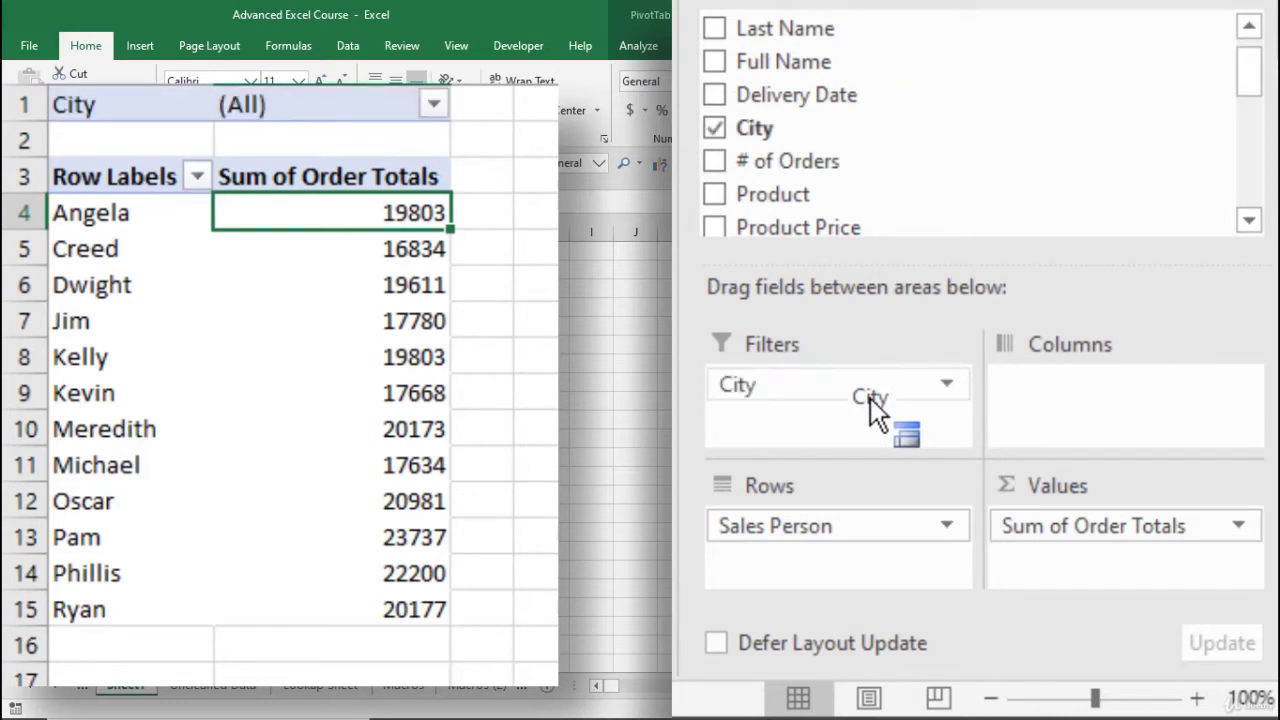
Step: Filter the PivotTable's City report filter to Anaheim and check the combined order totals in B4:B15
click(436, 106)
click(132, 222)
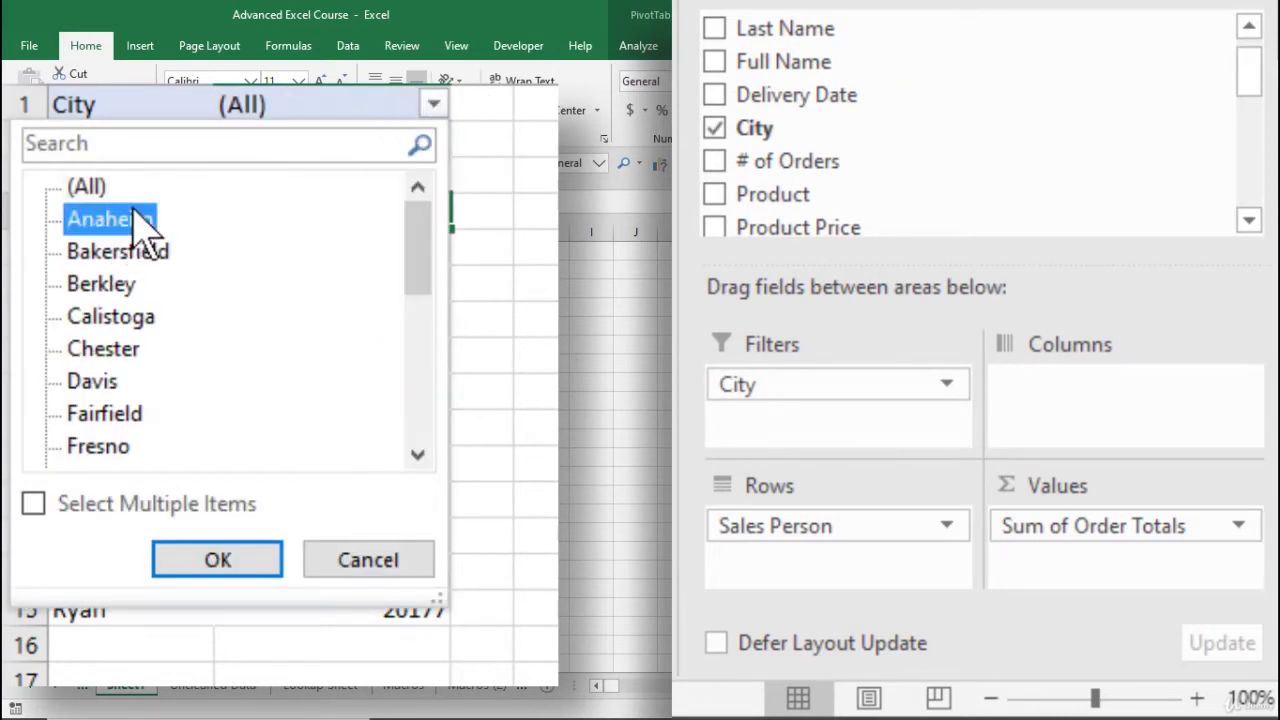
click(258, 590)
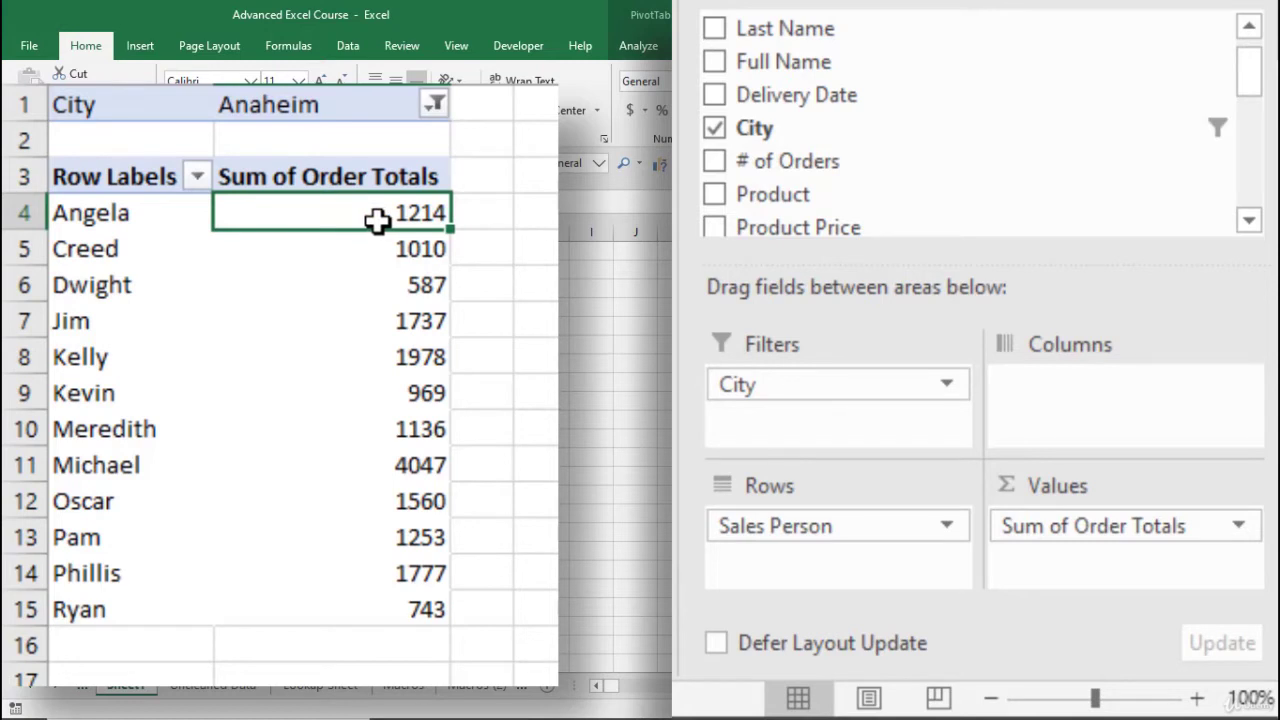
click(340, 283)
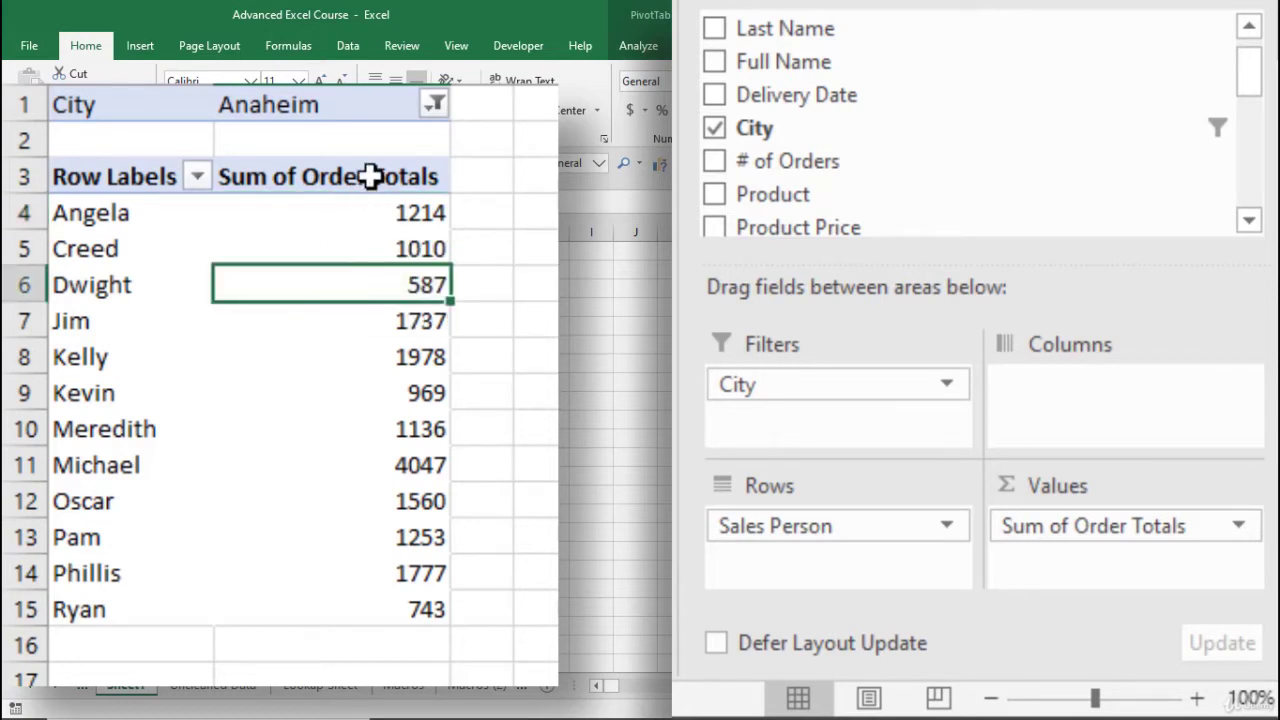
drag(400, 200, 351, 611)
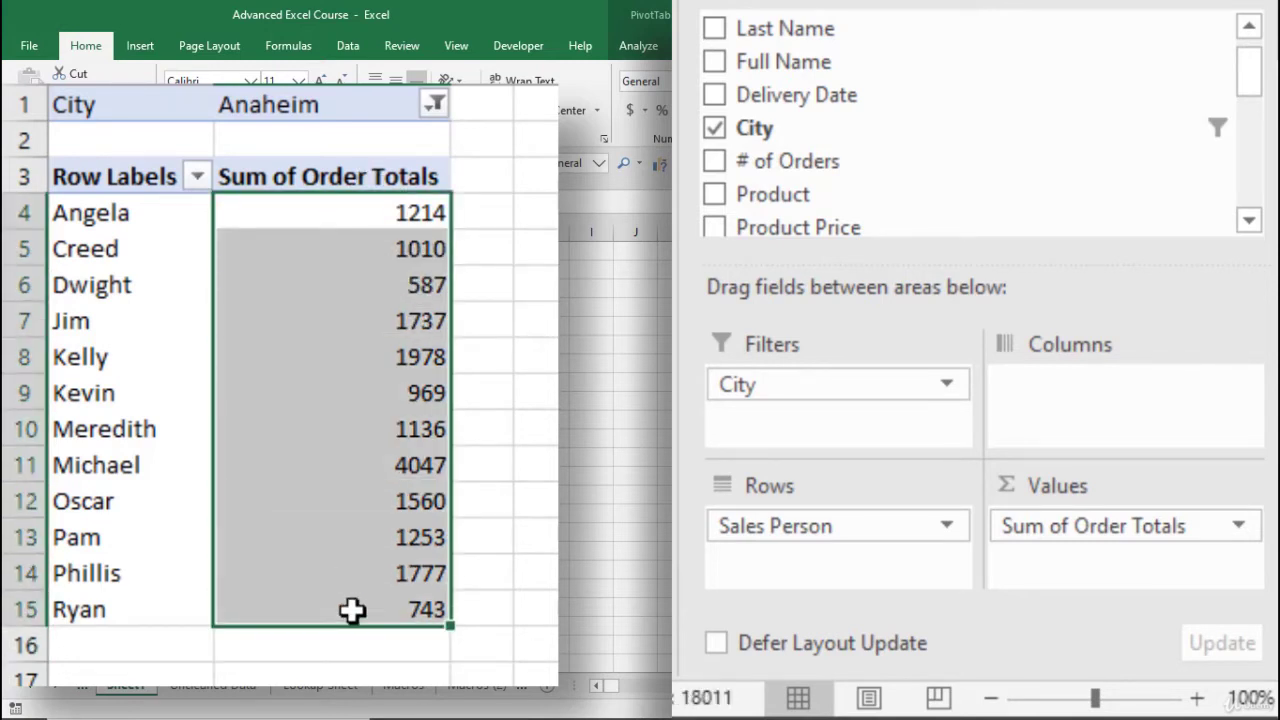
click(386, 221)
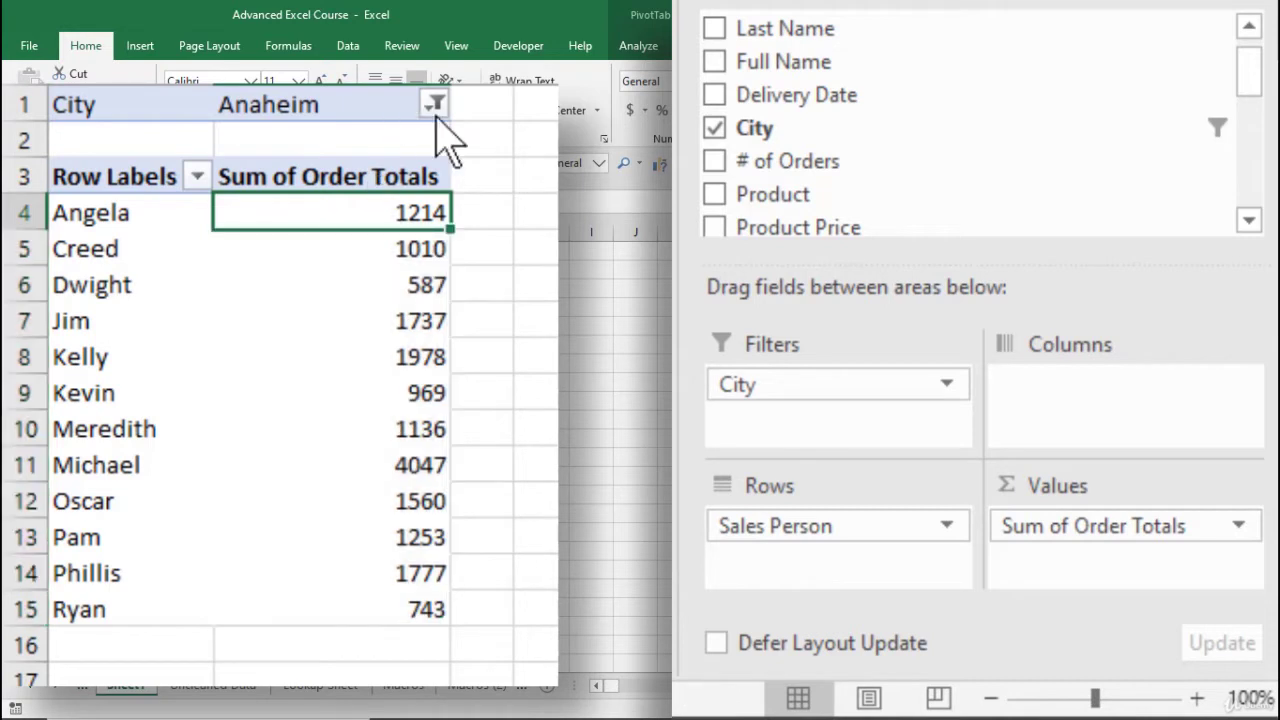
Step: Remove City from the PivotTable's Filters area and add the Order Year field to the Columns area
drag(797, 387, 866, 130)
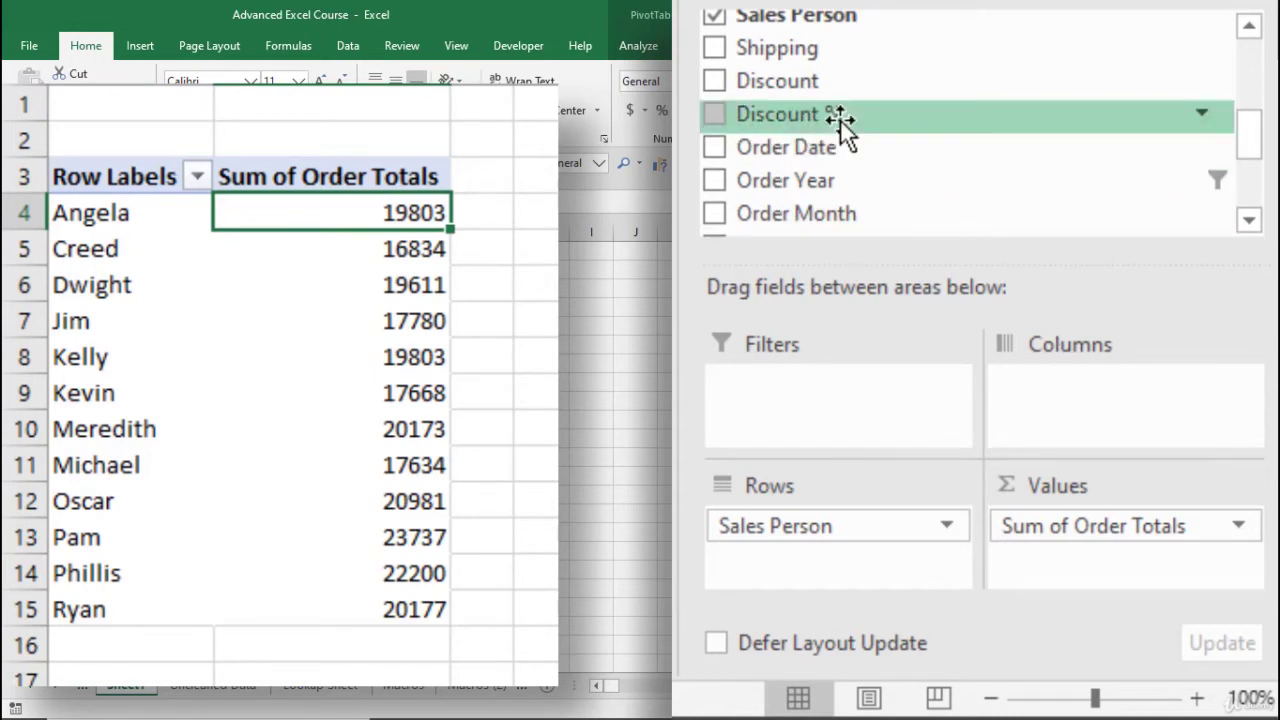
scroll(840, 119, up, 3)
scroll(843, 90, down, 1)
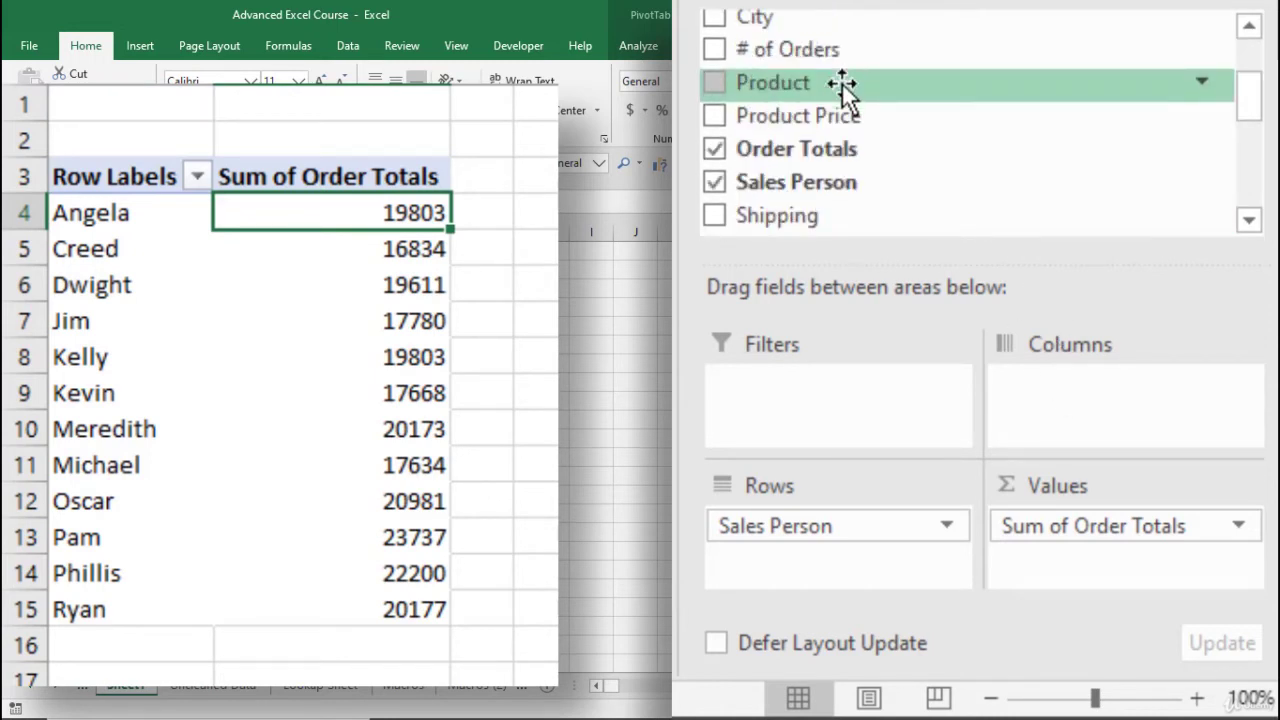
scroll(843, 88, down, 2)
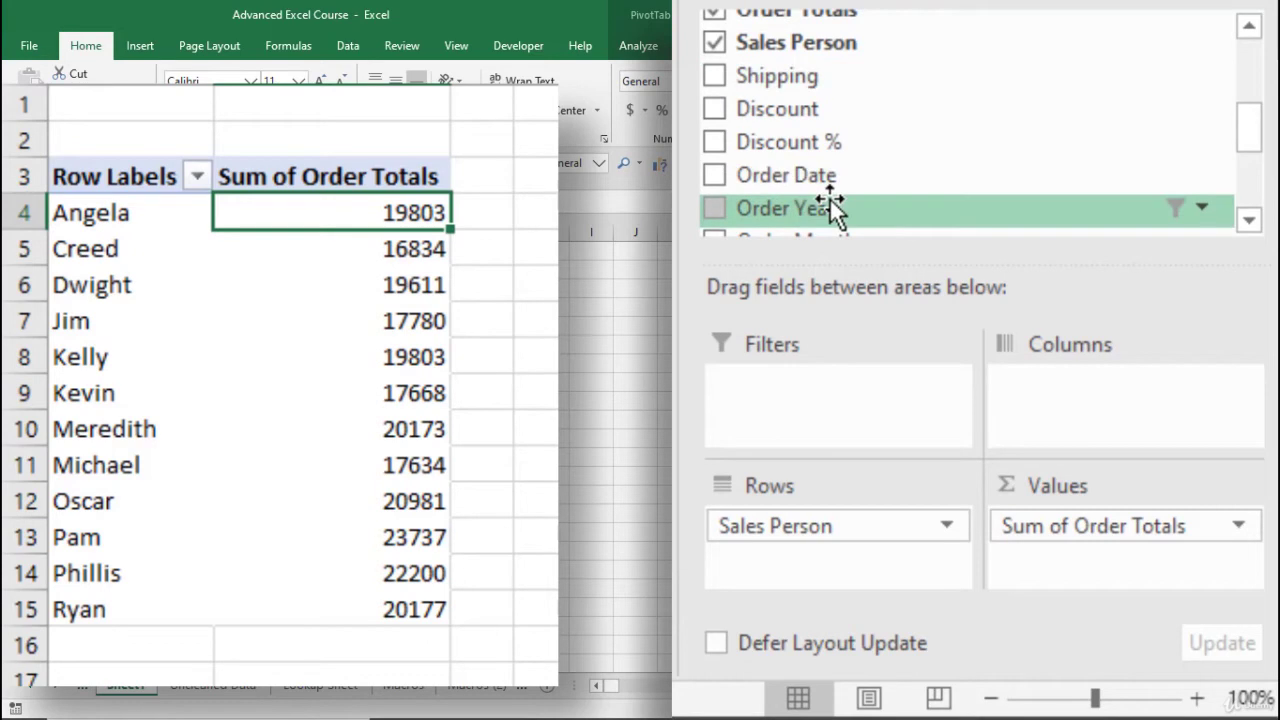
drag(834, 208, 1104, 413)
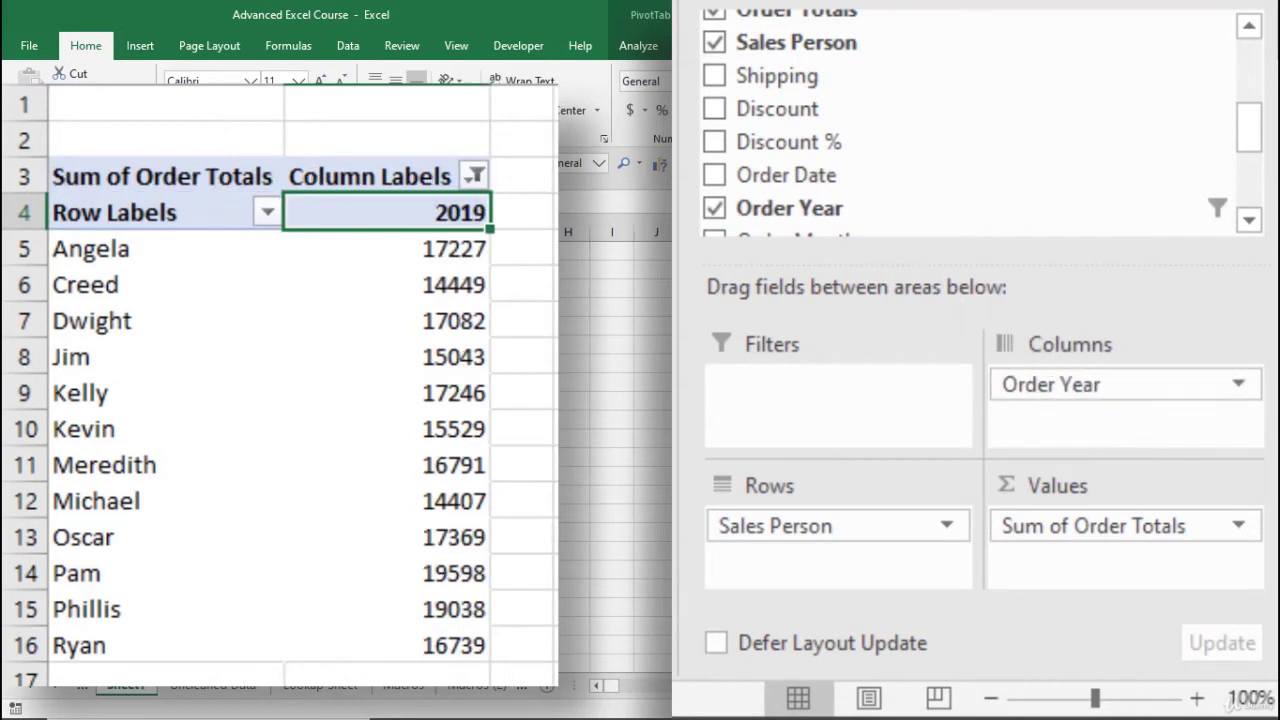
Step: Include 2020 alongside 2019 in the PivotTable's Order Year column filter
click(474, 177)
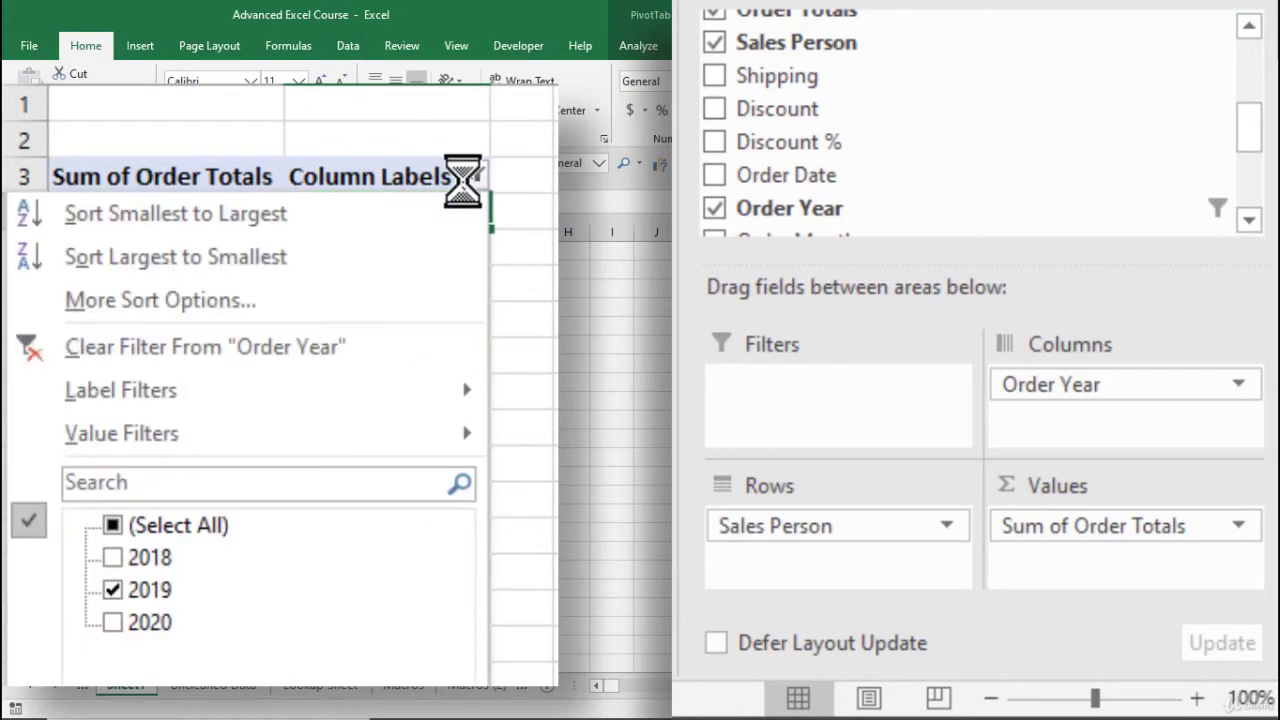
click(145, 624)
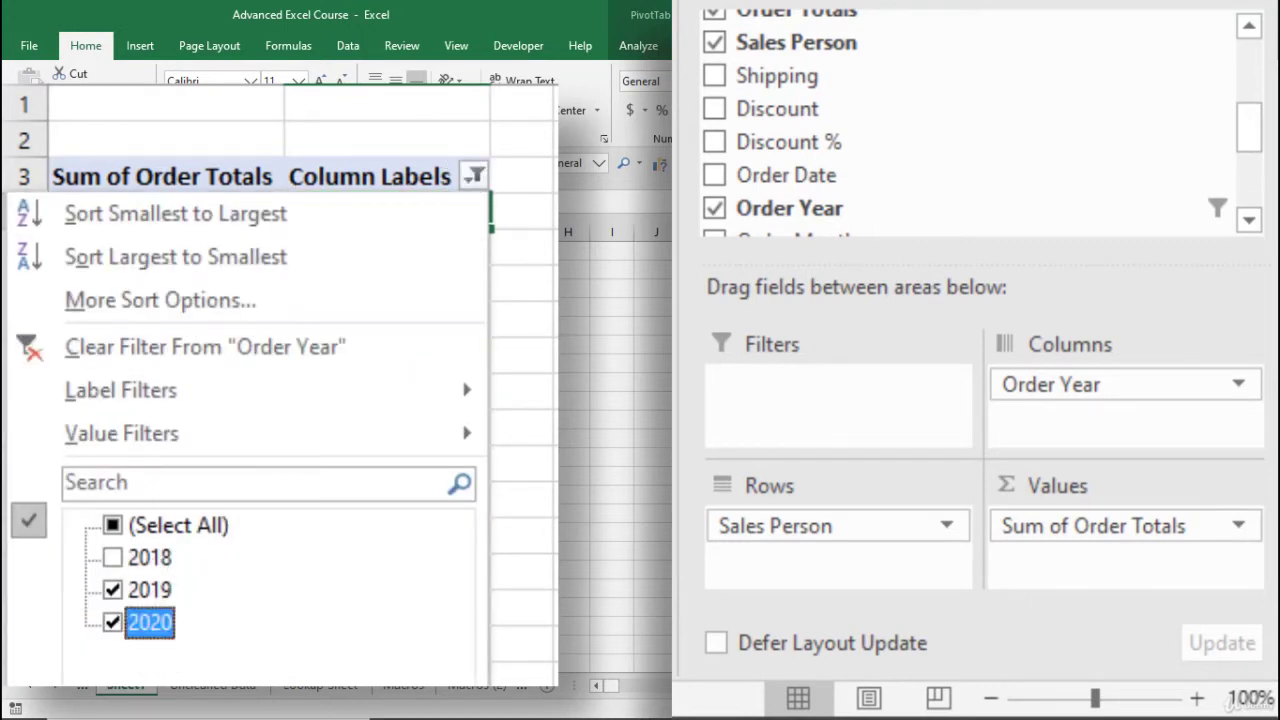
key(Return)
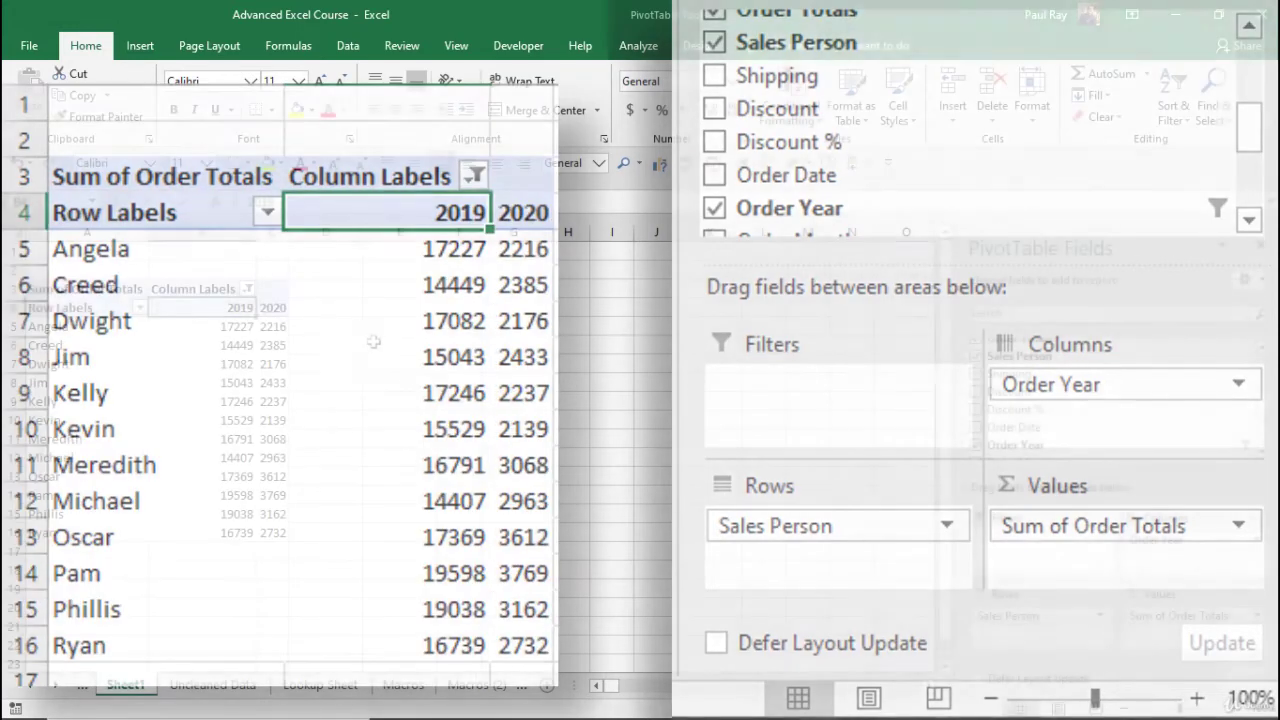
click(374, 343)
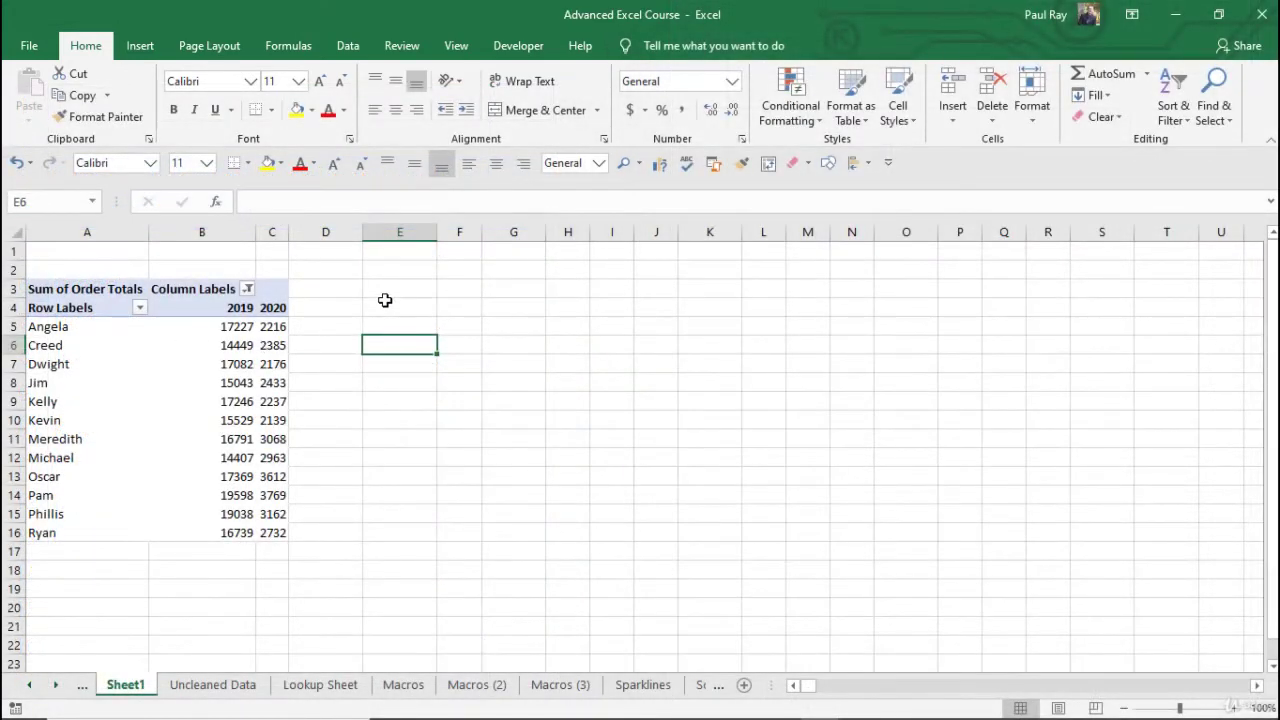
click(340, 313)
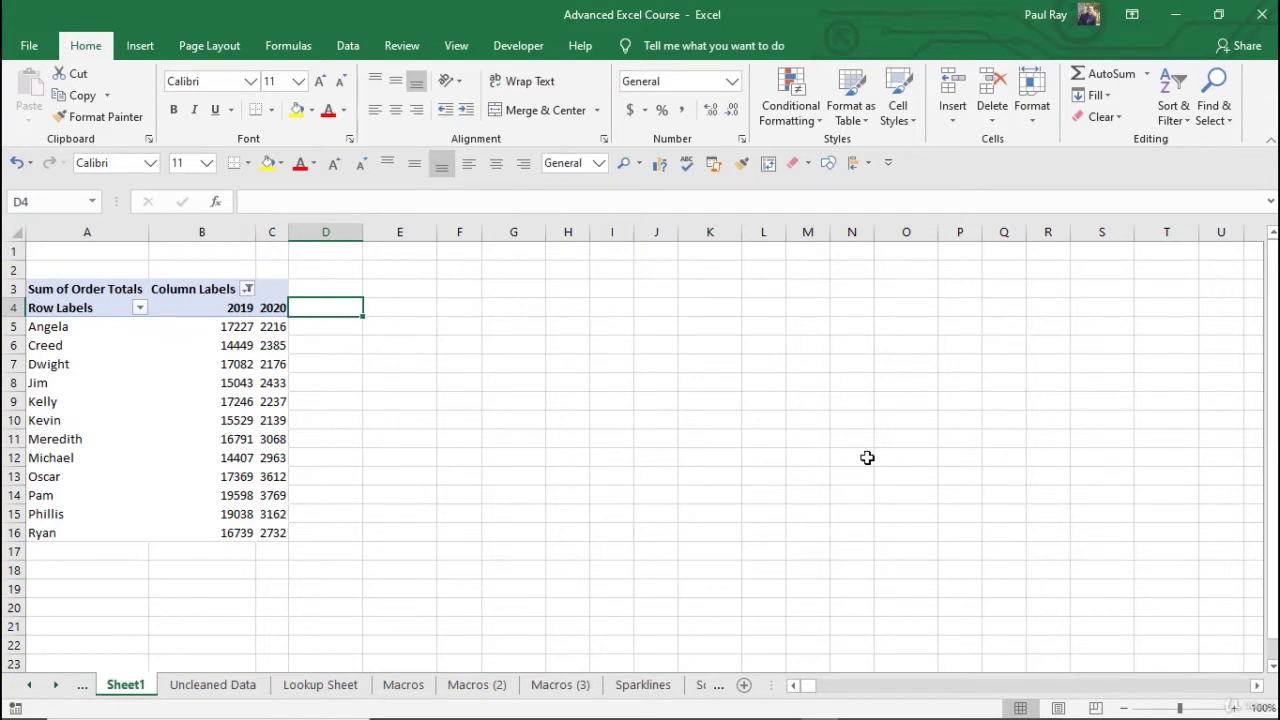
Step: Replace Sum of Order Totals with the City field in the Values area and check the first salesperson's 2019 count
click(242, 380)
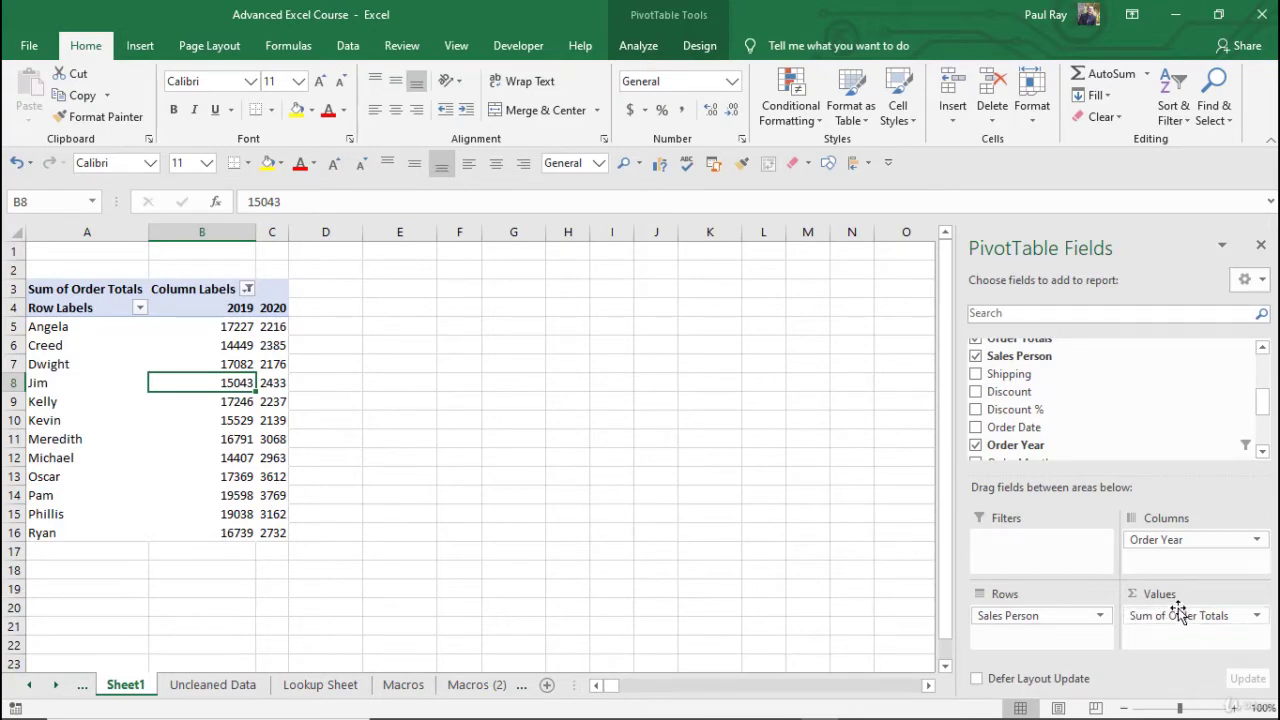
drag(1178, 608, 1114, 396)
scroll(1101, 420, up, 3)
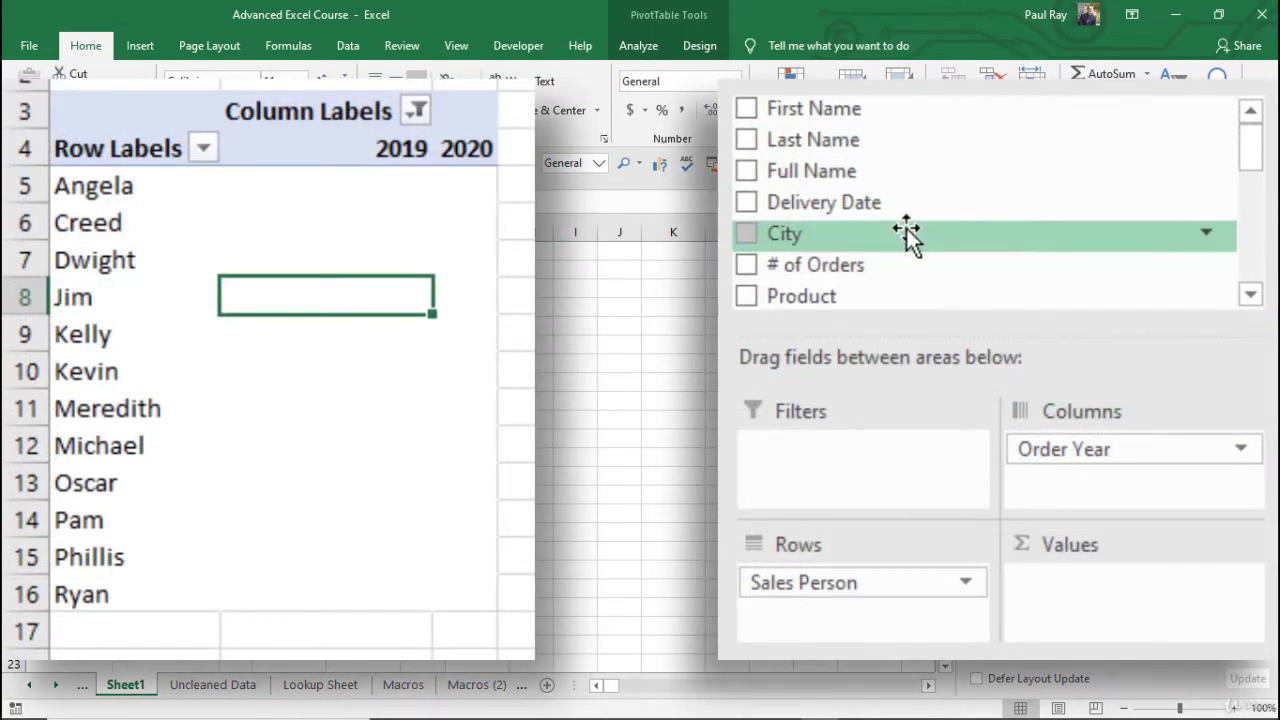
drag(906, 233, 1124, 627)
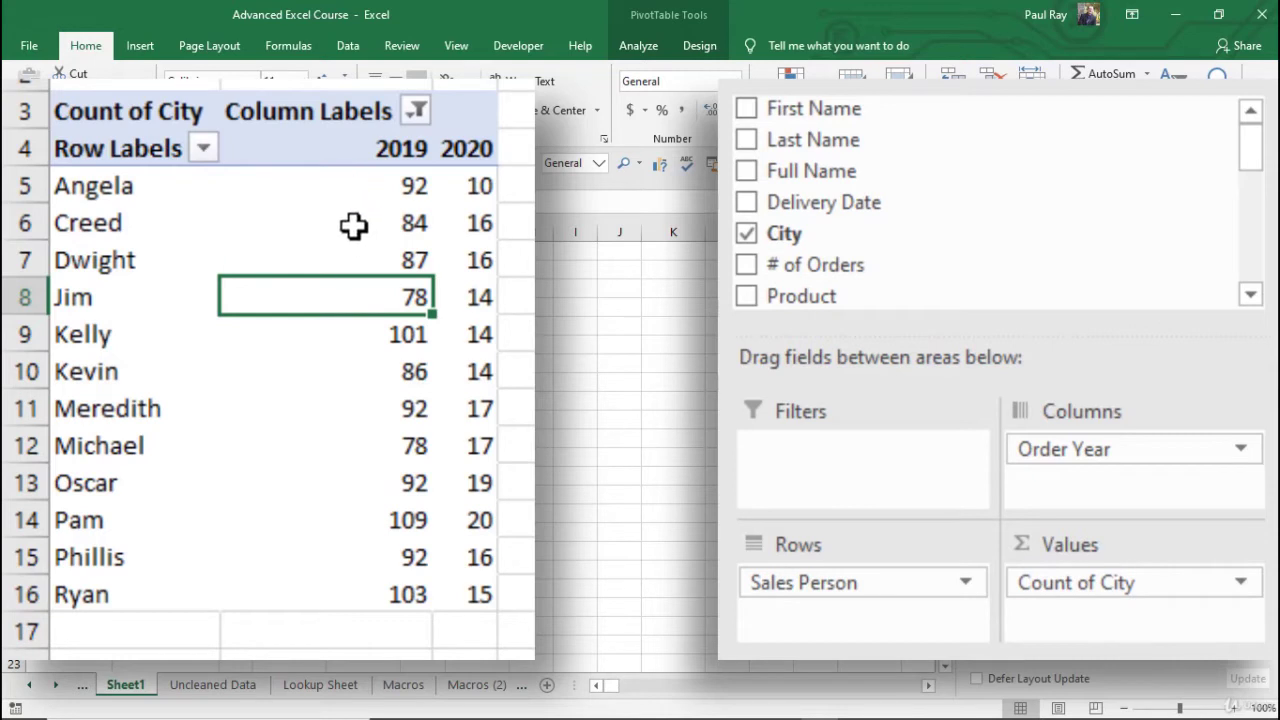
click(115, 187)
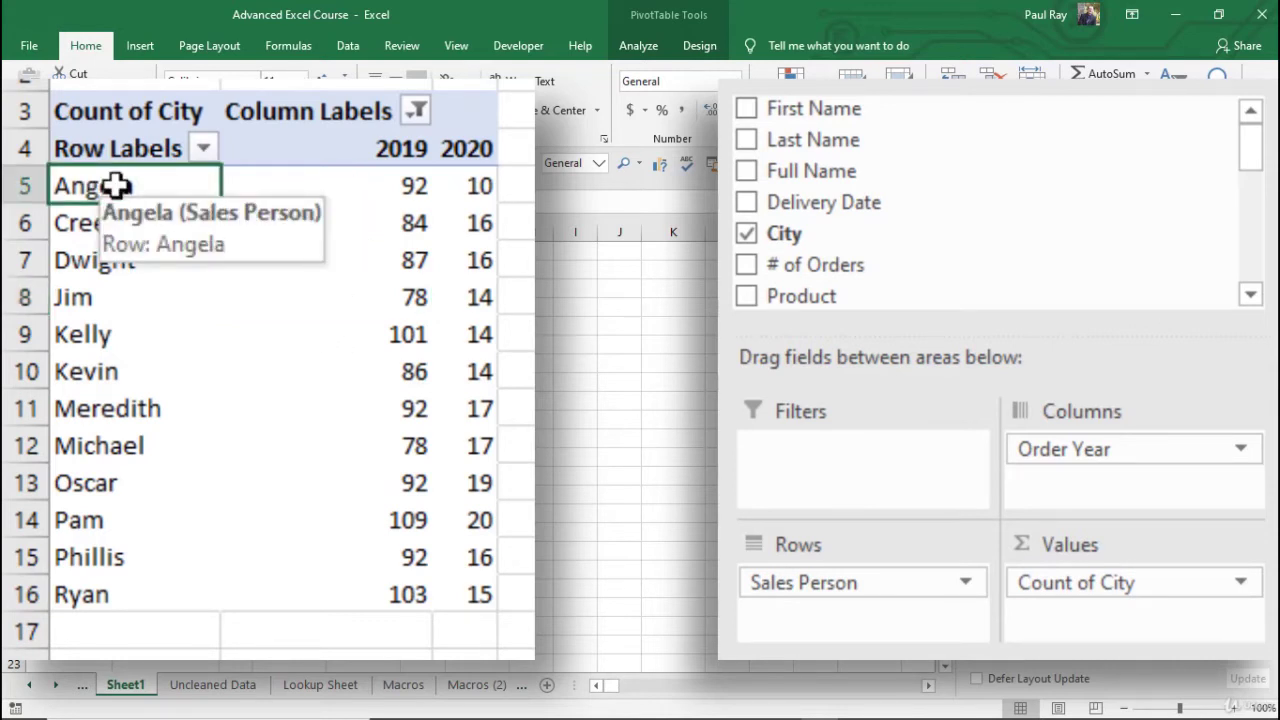
click(359, 180)
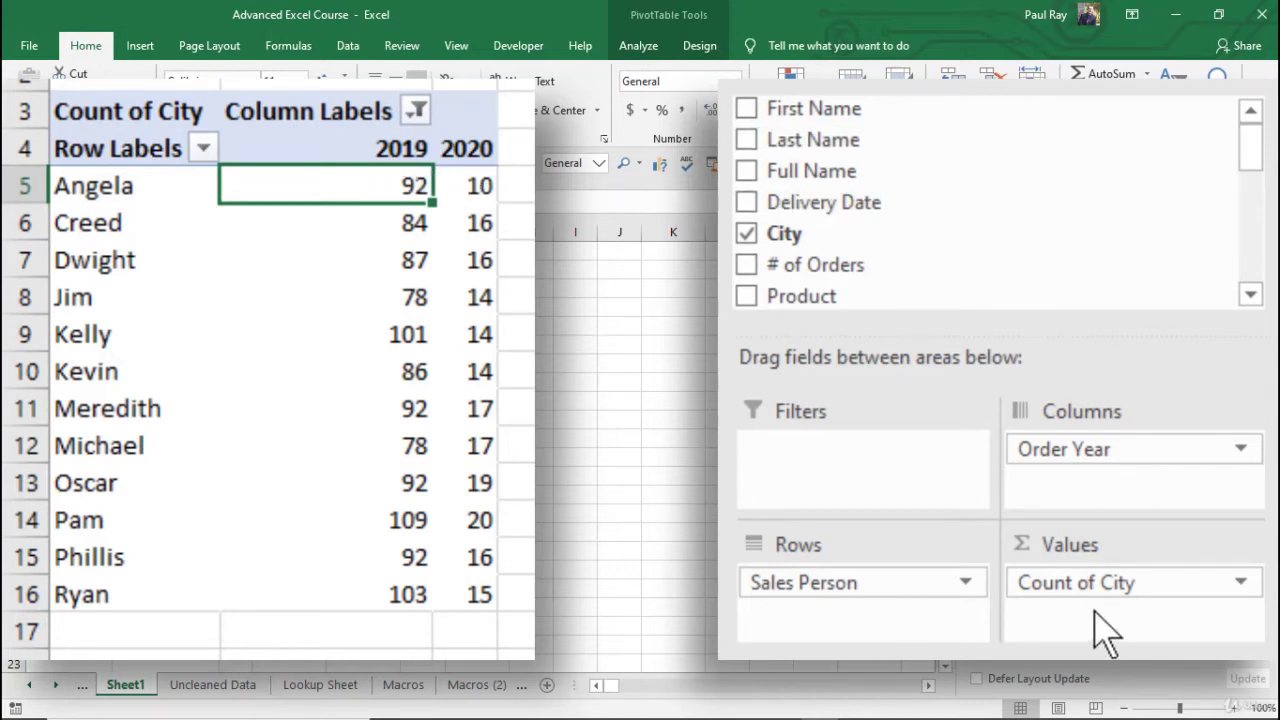
Step: Replace City with the Product field in the Values area and remove Order Year from the Columns area
drag(1094, 589, 963, 214)
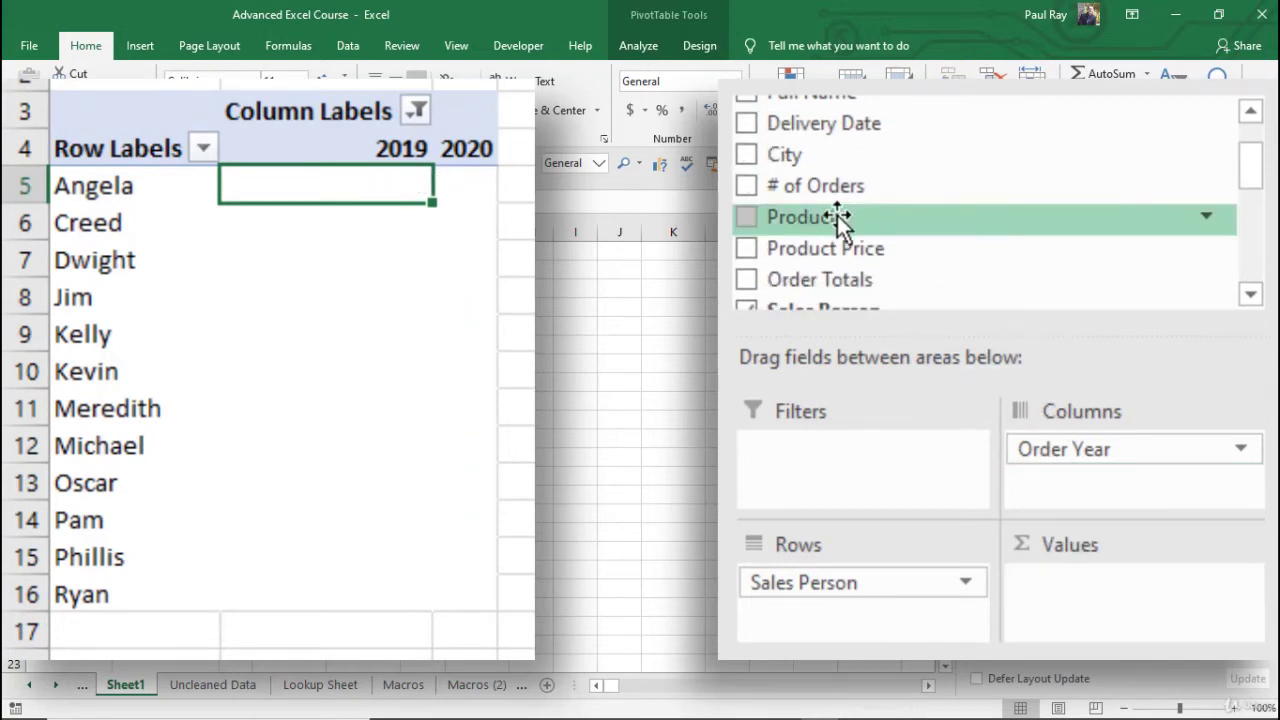
drag(843, 214, 1117, 597)
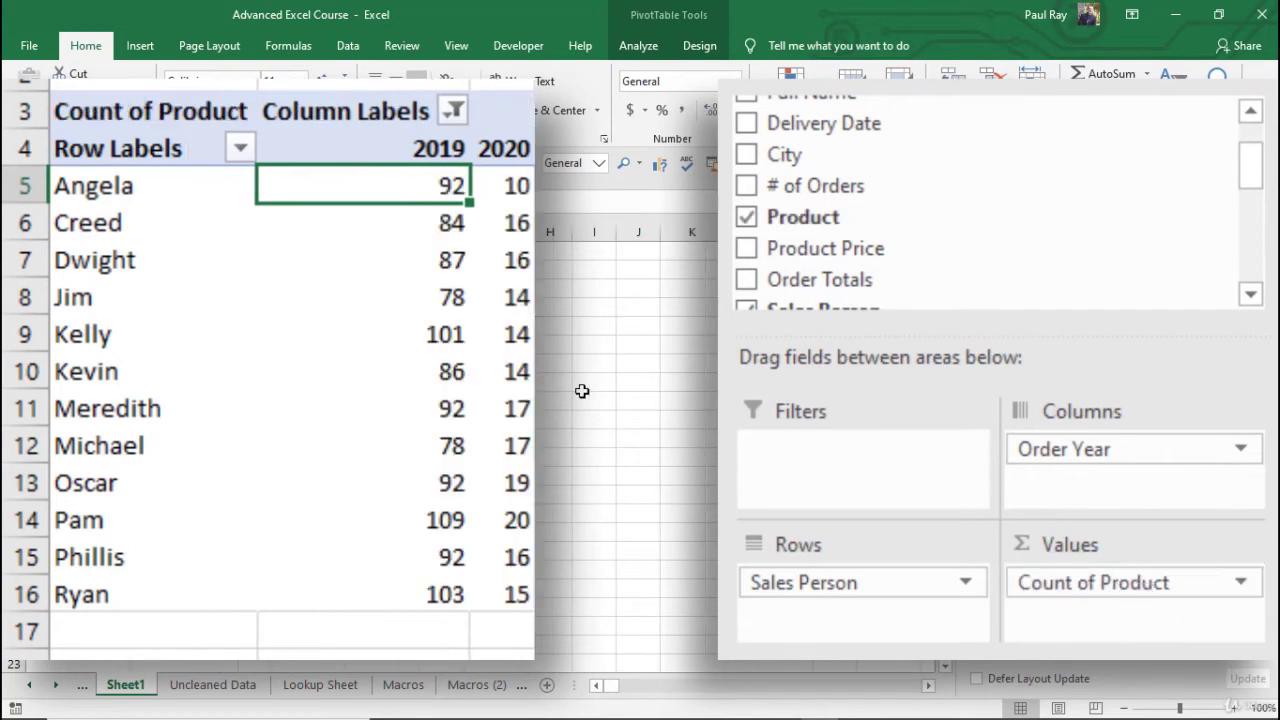
drag(1100, 453, 966, 209)
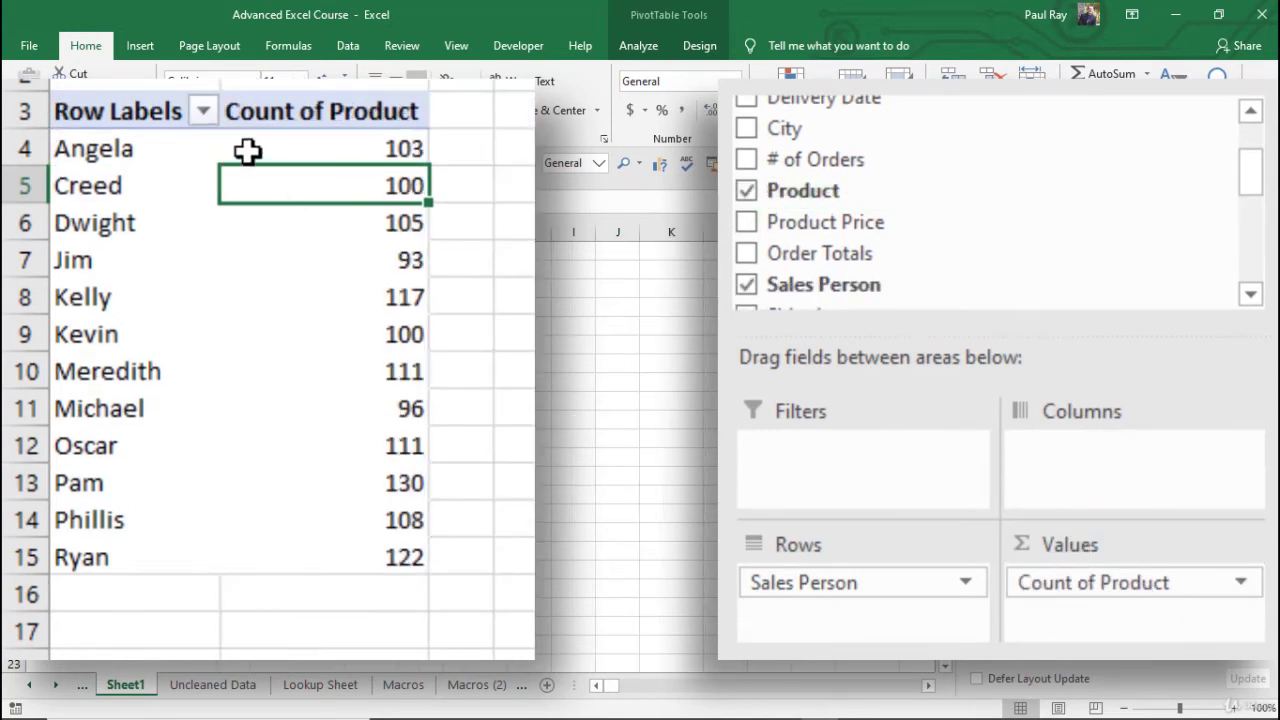
click(289, 147)
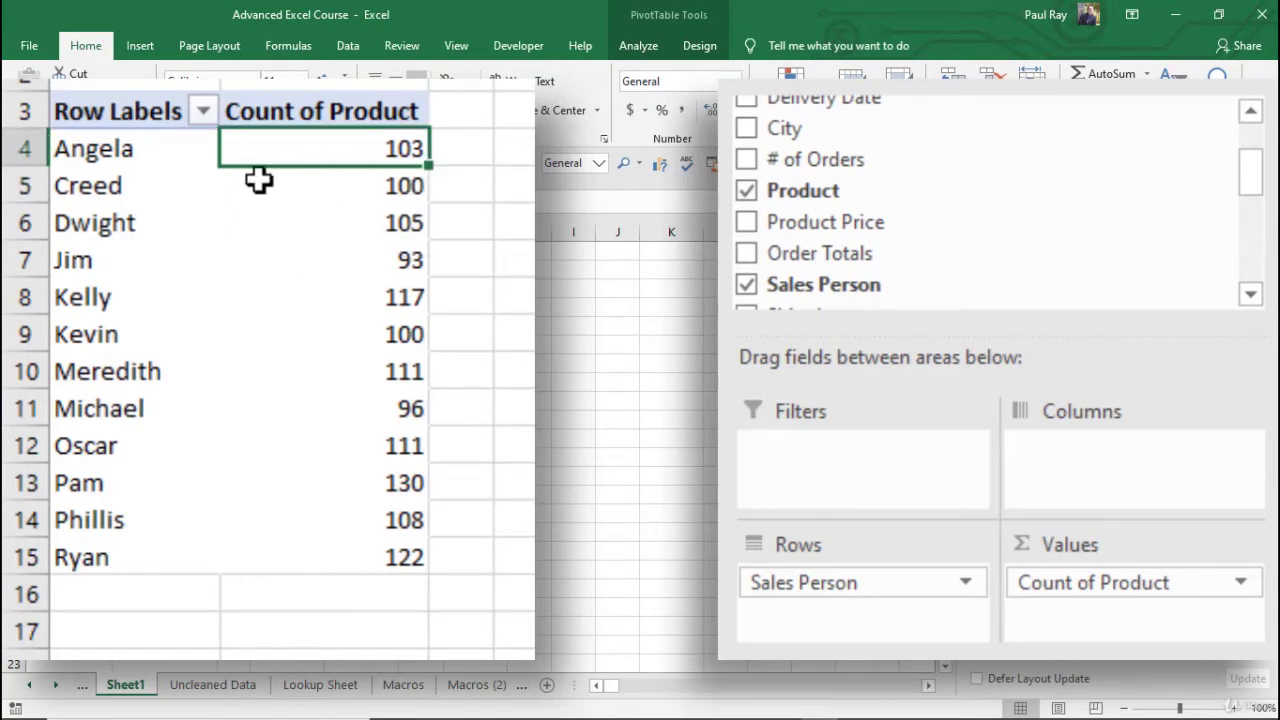
mouse_move(314, 204)
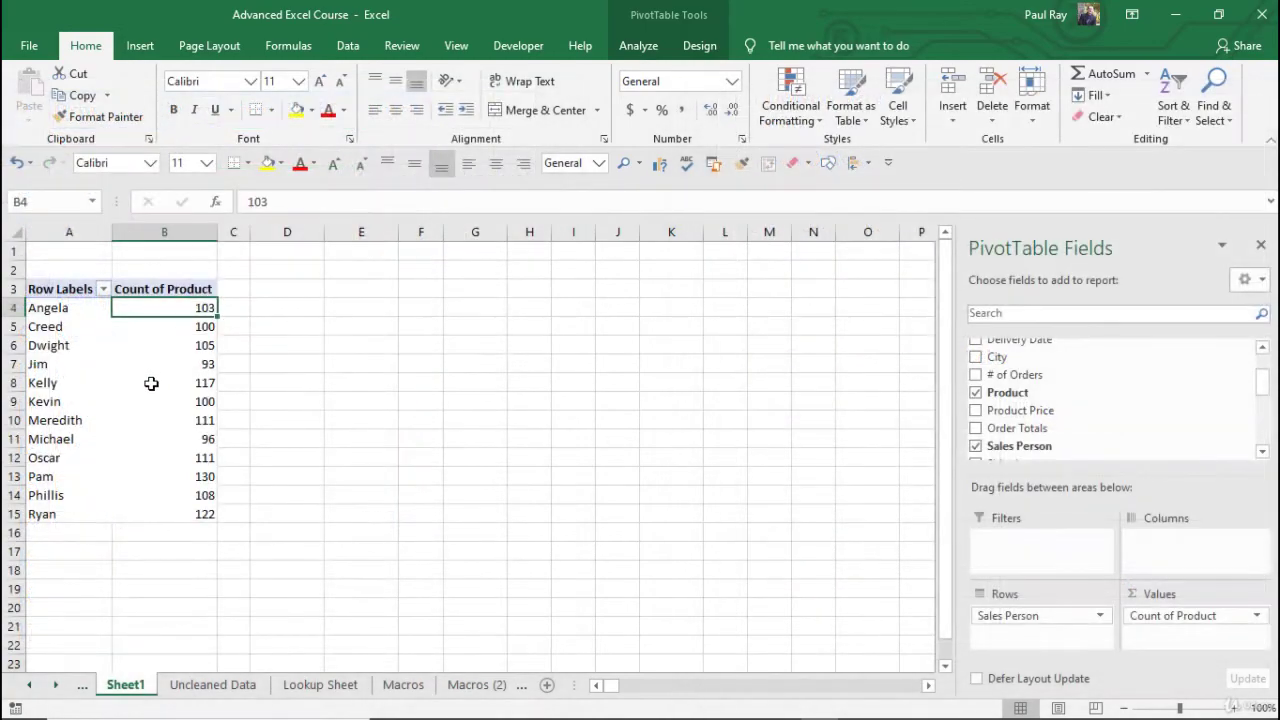
Step: Filter the Sales Person column of the table on the Uncleaned Data sheet to only the first salesperson listed
click(204, 678)
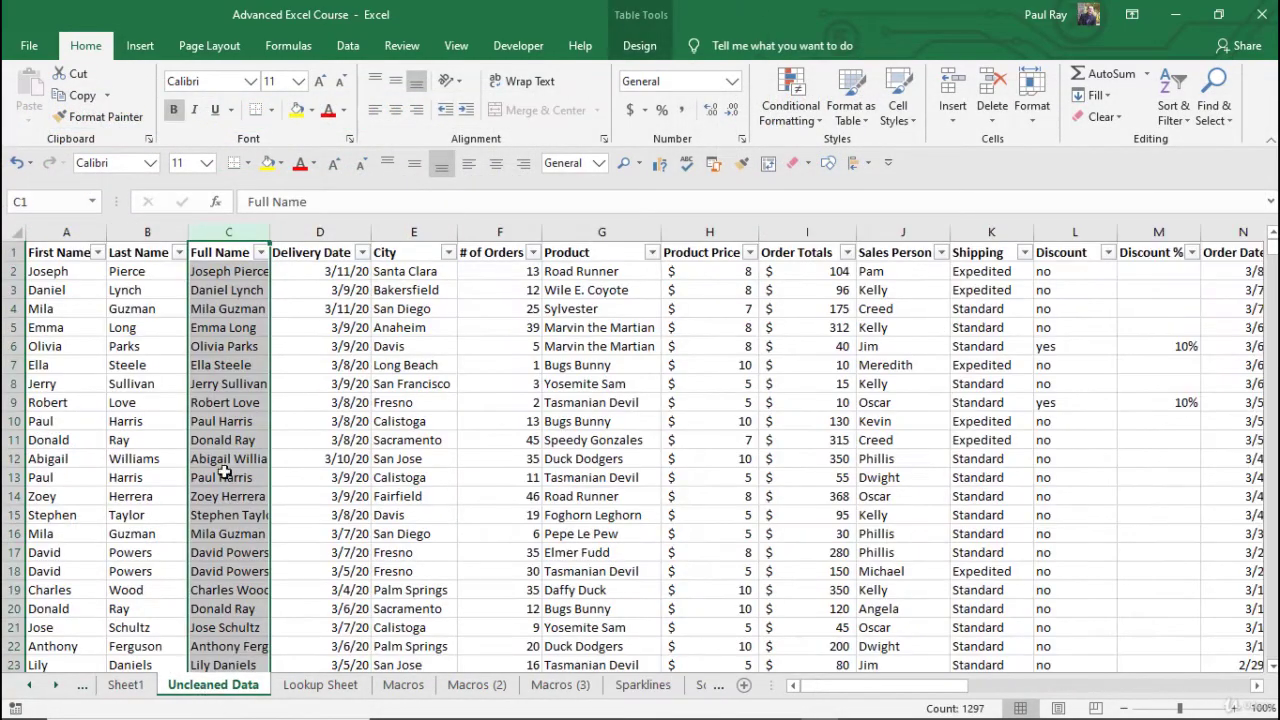
click(181, 401)
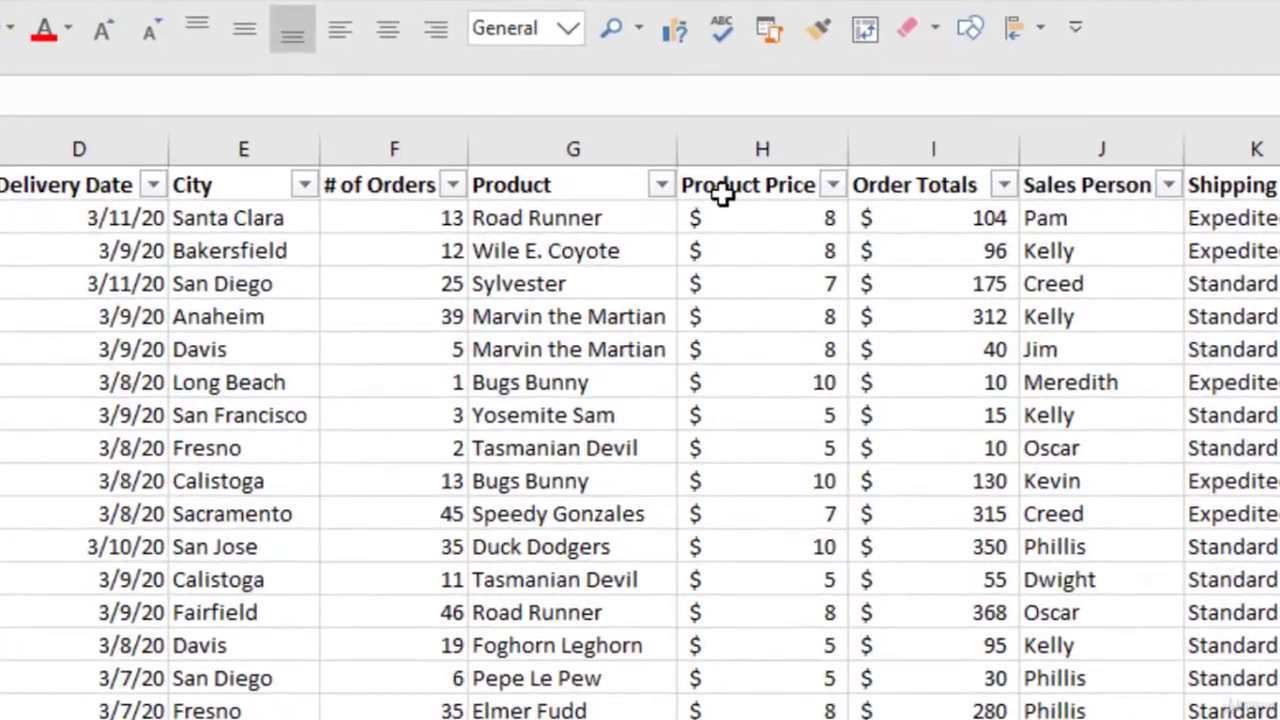
click(1168, 185)
click(920, 505)
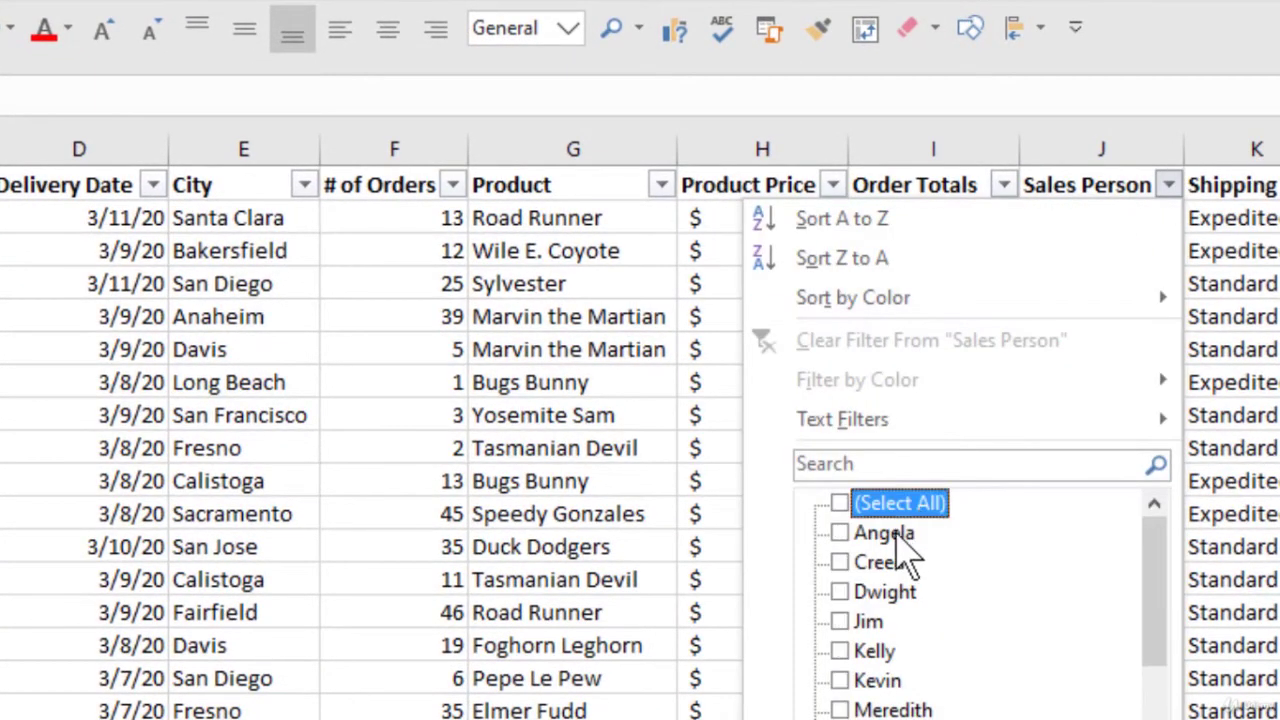
click(897, 535)
click(1010, 719)
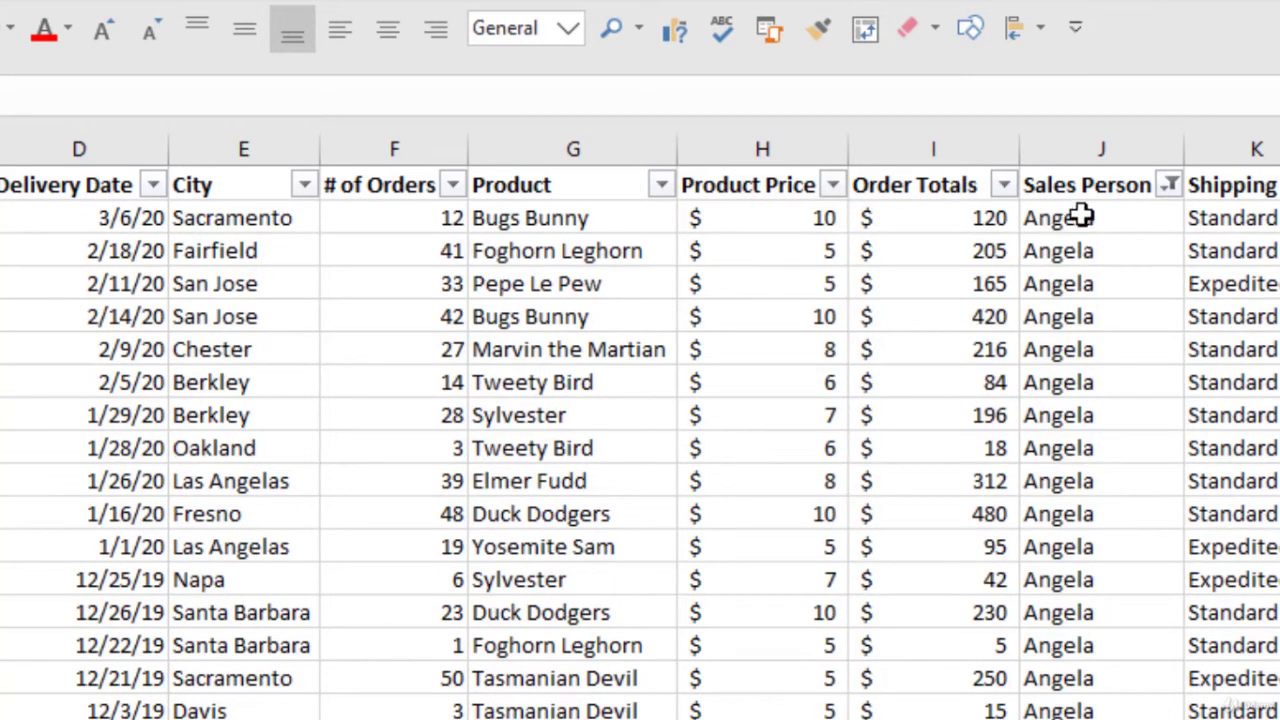
Step: Examine the Product entries in the filtered salesperson's orders and return to the PivotTable on Sheet1
click(1082, 216)
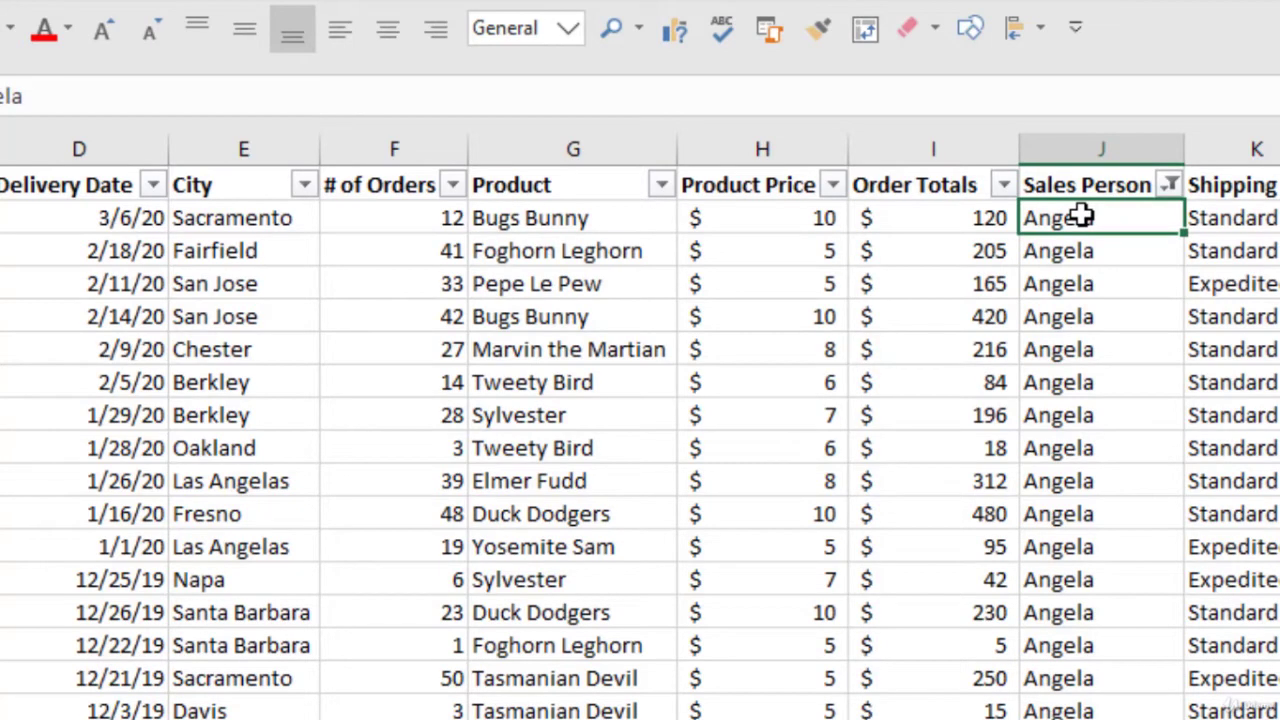
click(596, 218)
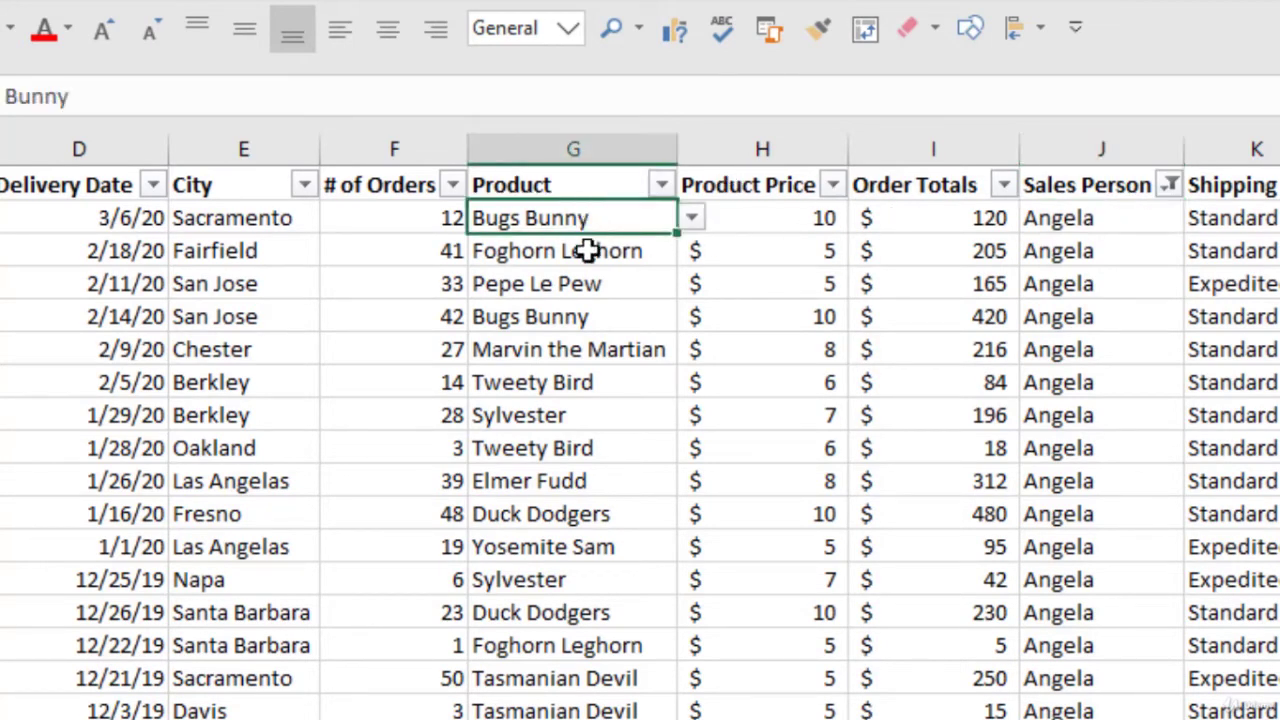
click(582, 254)
click(580, 285)
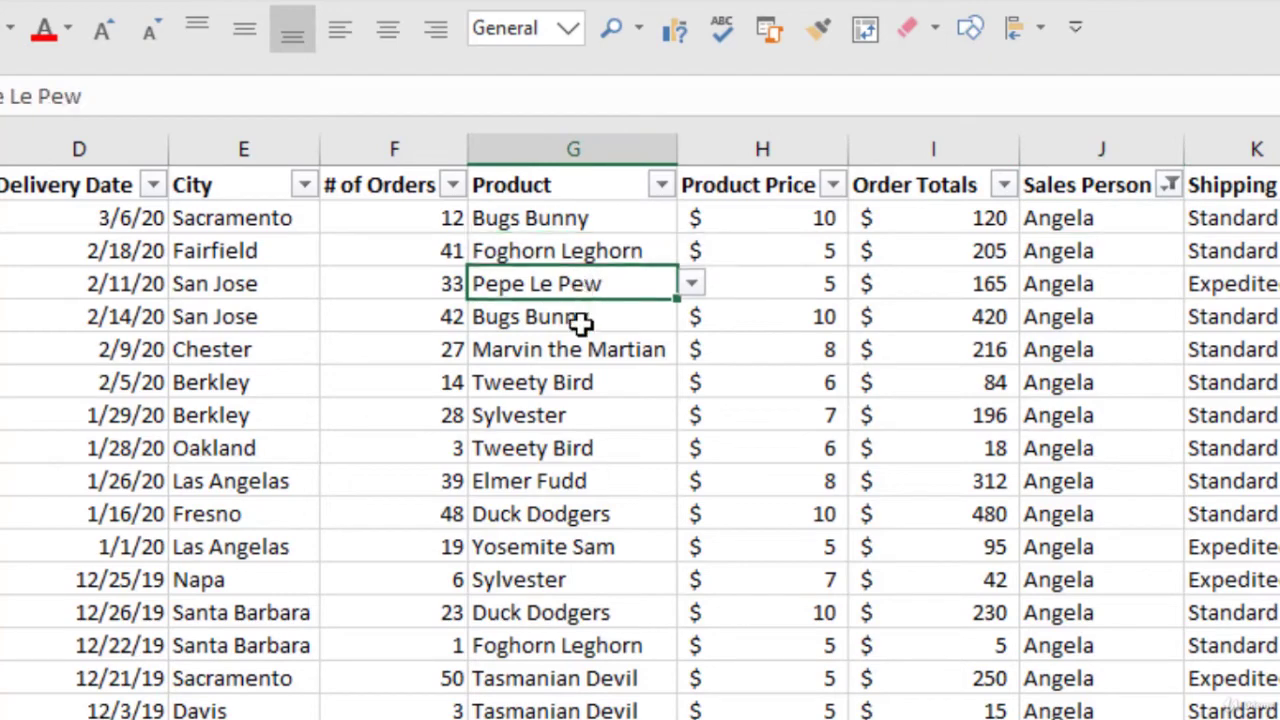
click(582, 320)
scroll(617, 357, down, 2)
scroll(617, 420, up, 1)
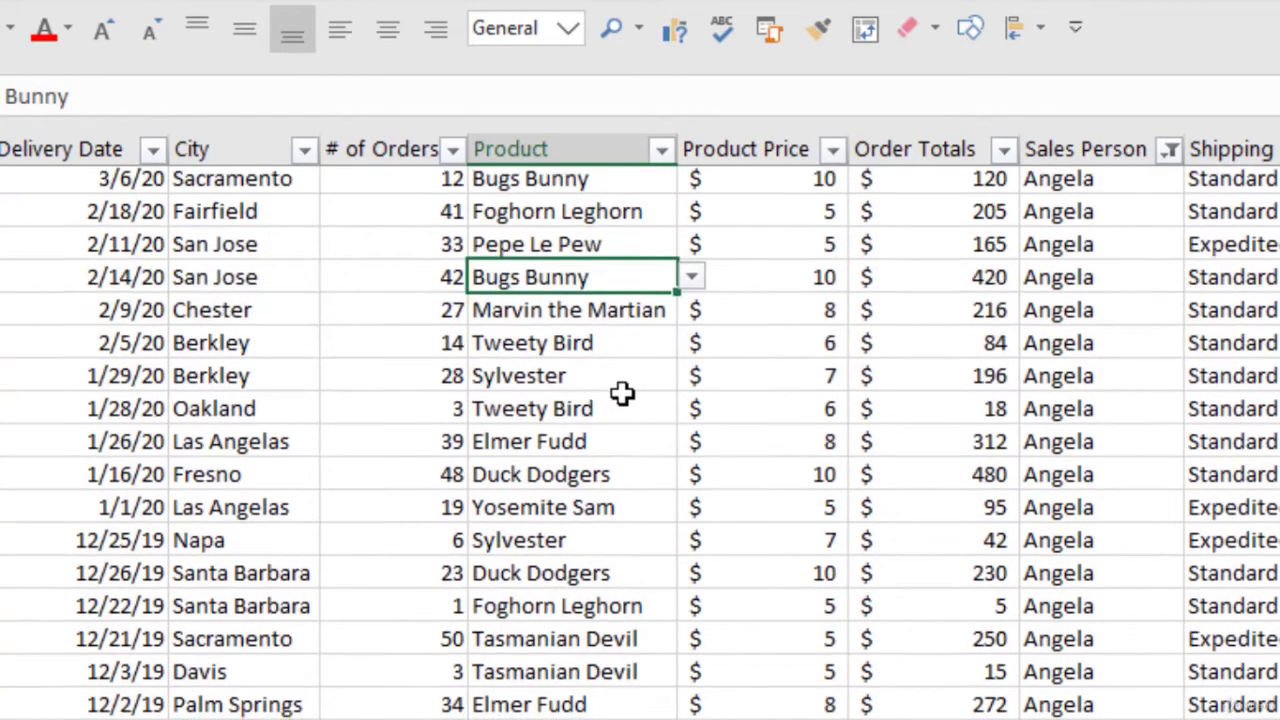
scroll(621, 393, down, 14)
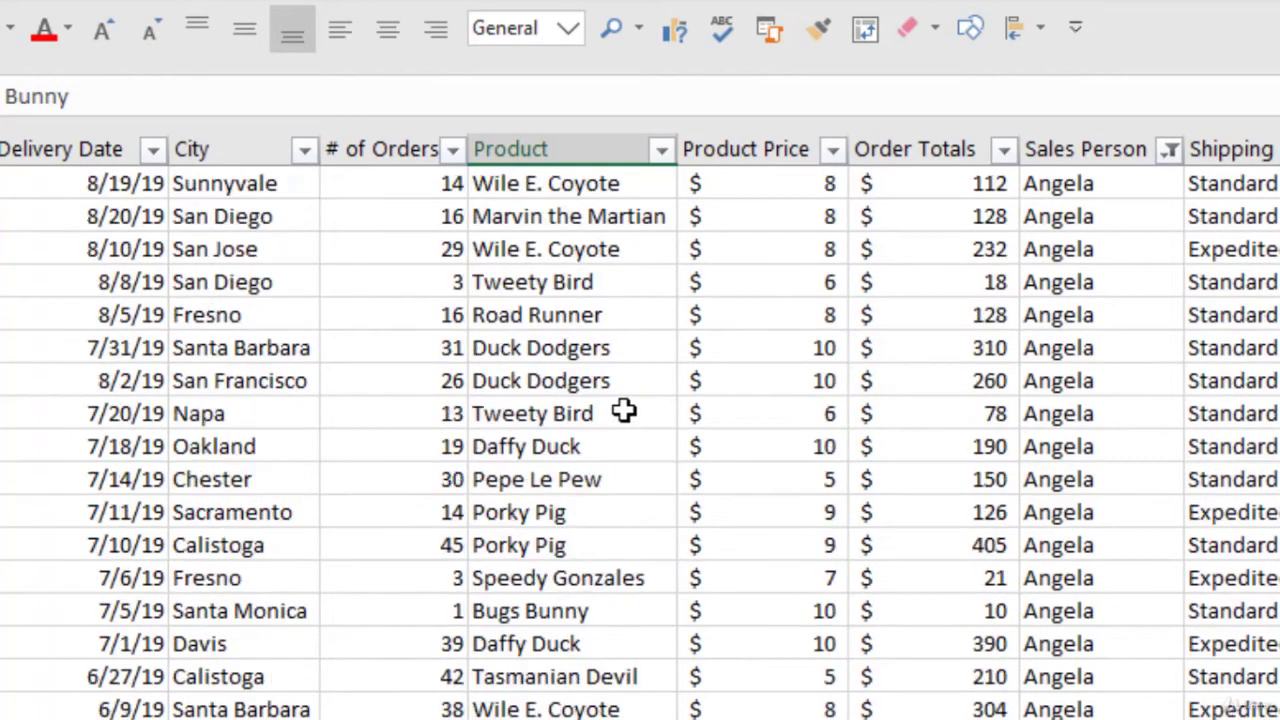
scroll(623, 411, down, 4)
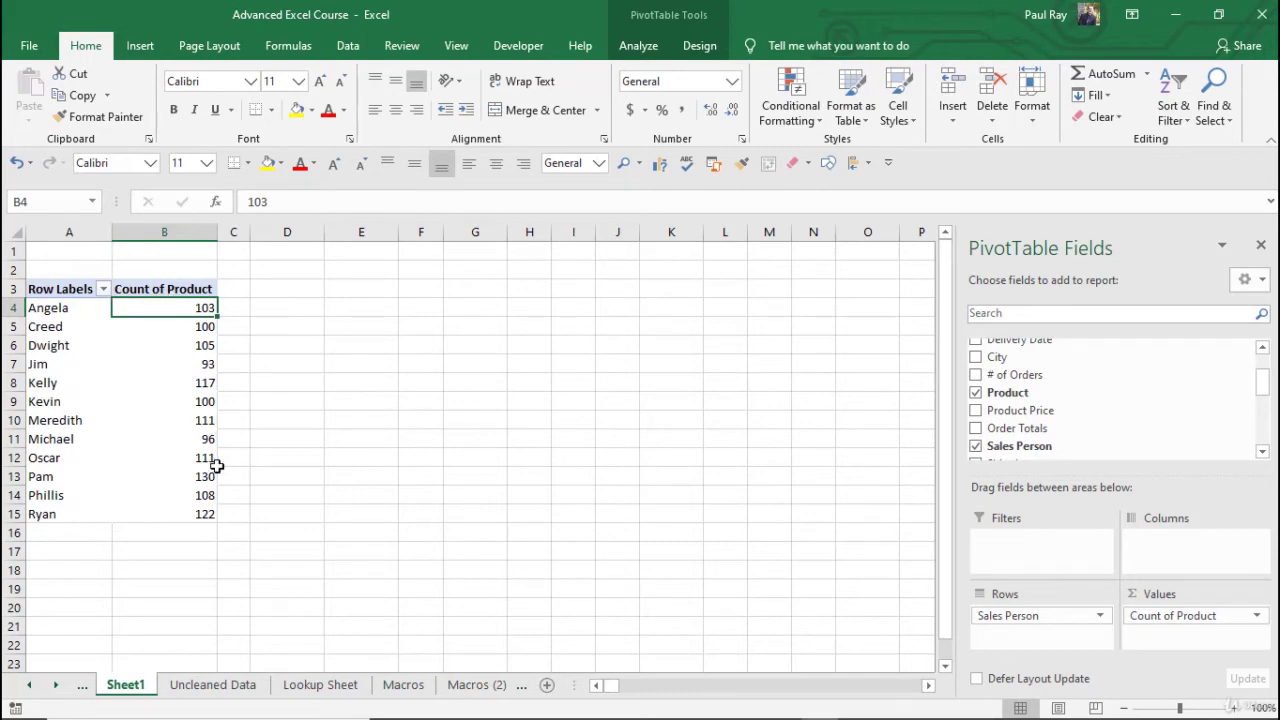
click(256, 308)
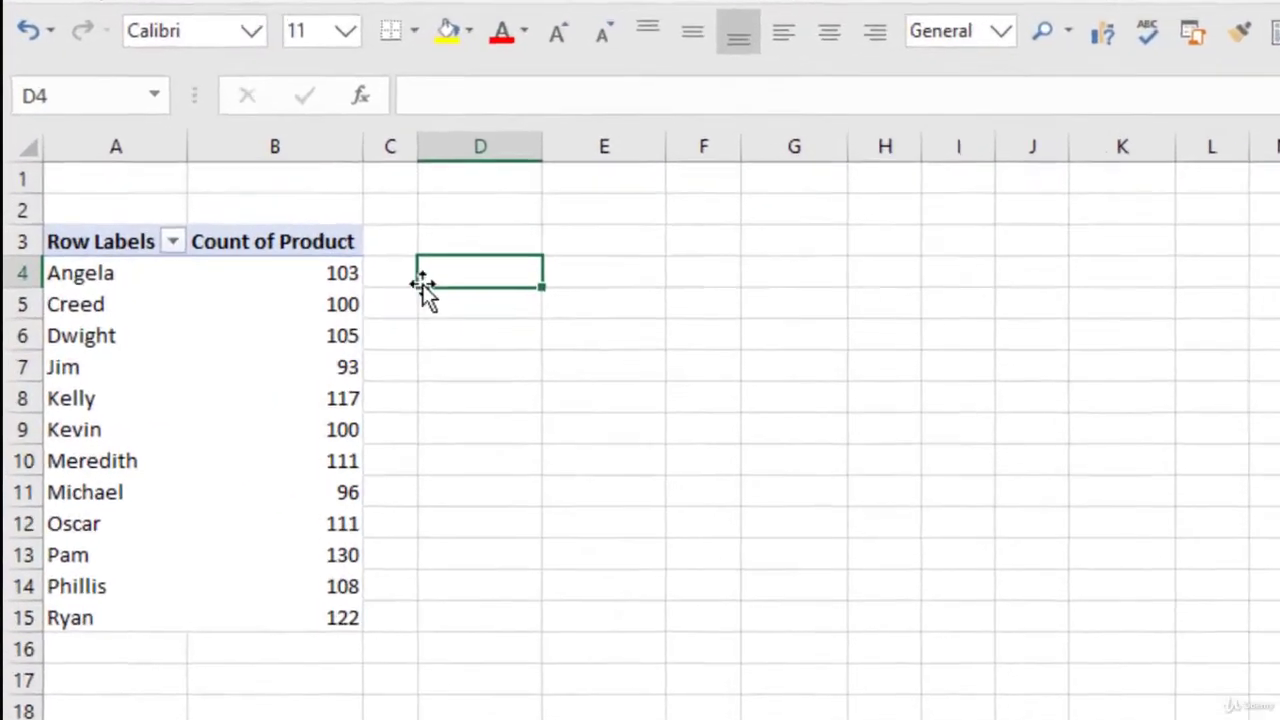
Step: Enter a COUNTIF formula in D4 that counts the first salesperson's name in order_tbl[Sales Person]
text(=)
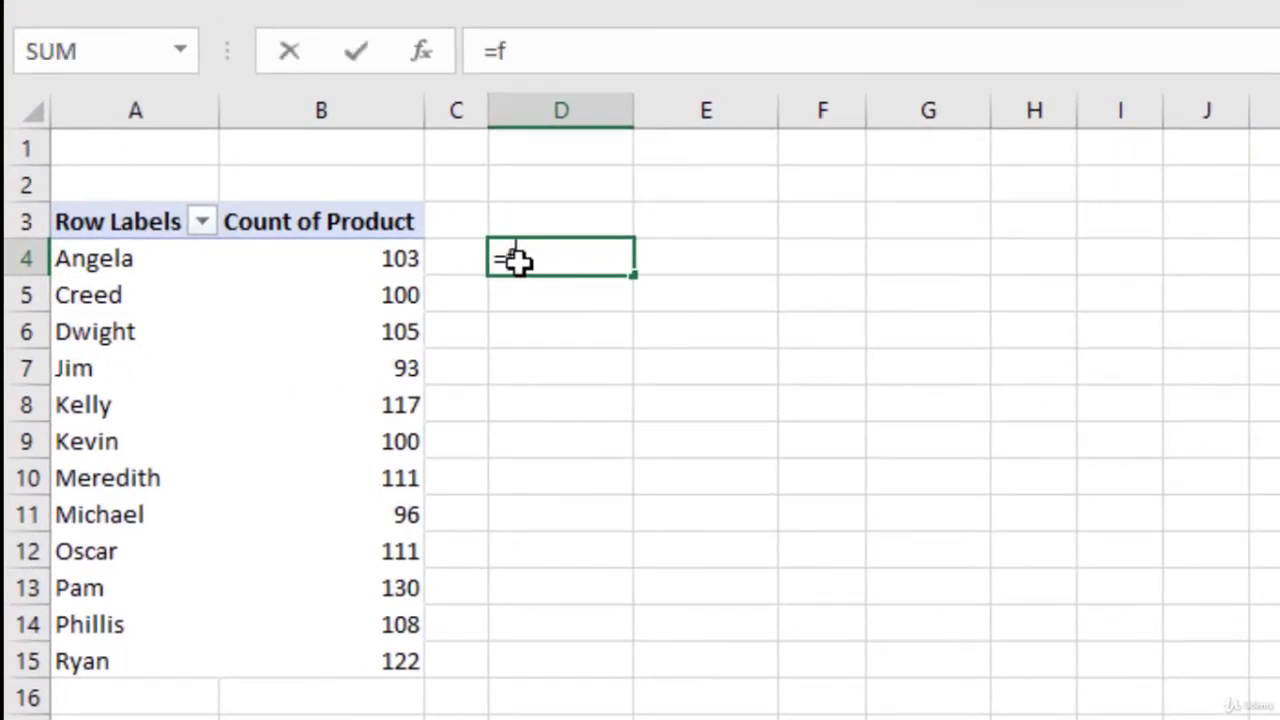
text(foun)
key(BackSpace)
key(BackSpace)
key(BackSpace)
key(BackSpace)
text(countif)
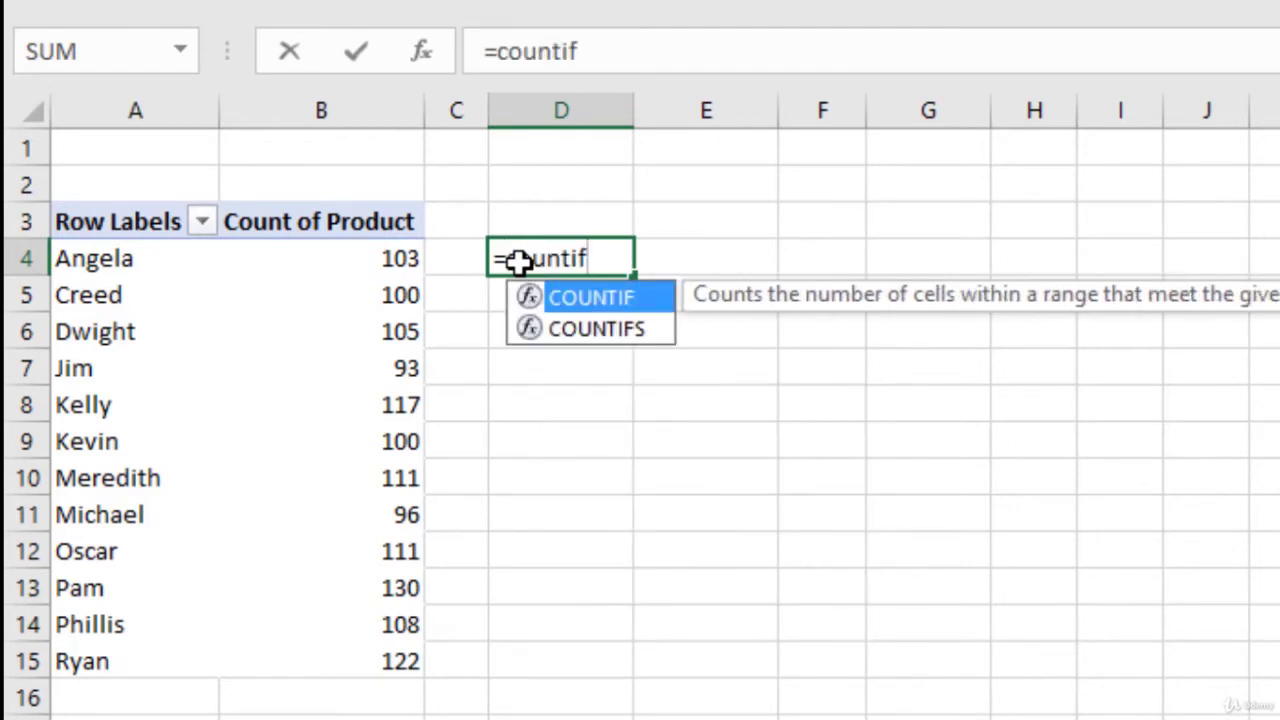
key(Tab)
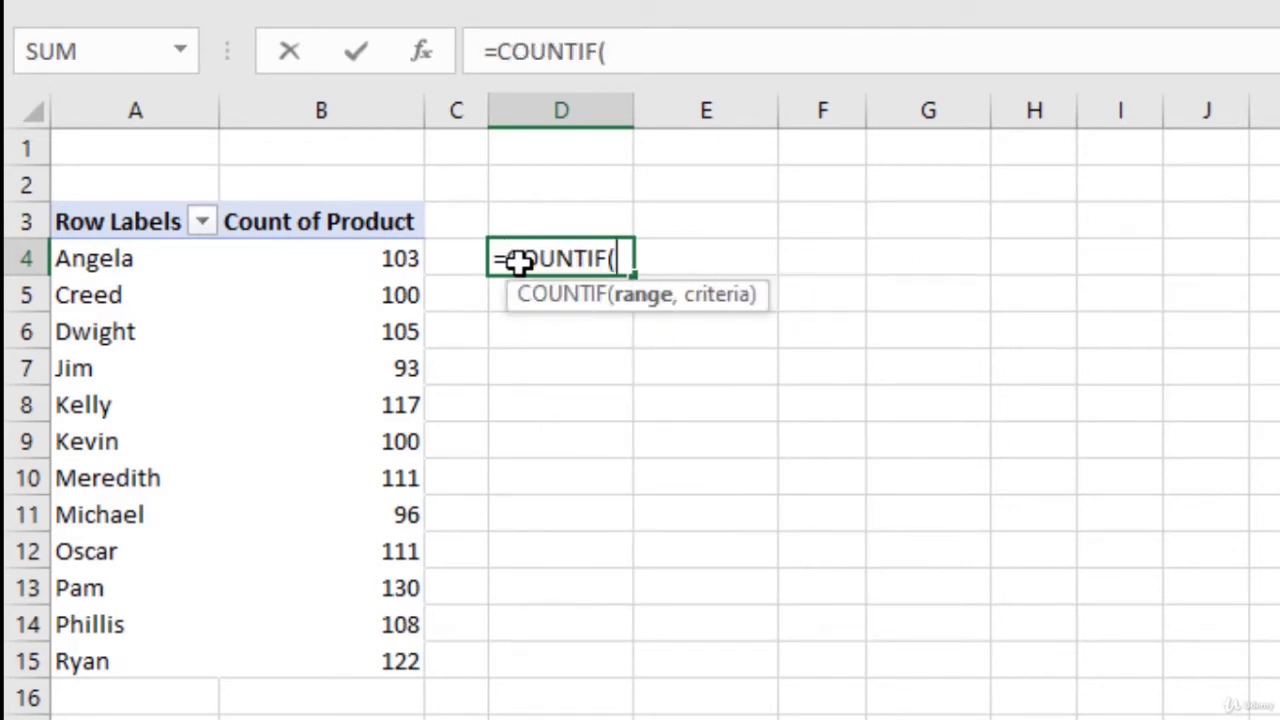
text(ord)
key(Tab)
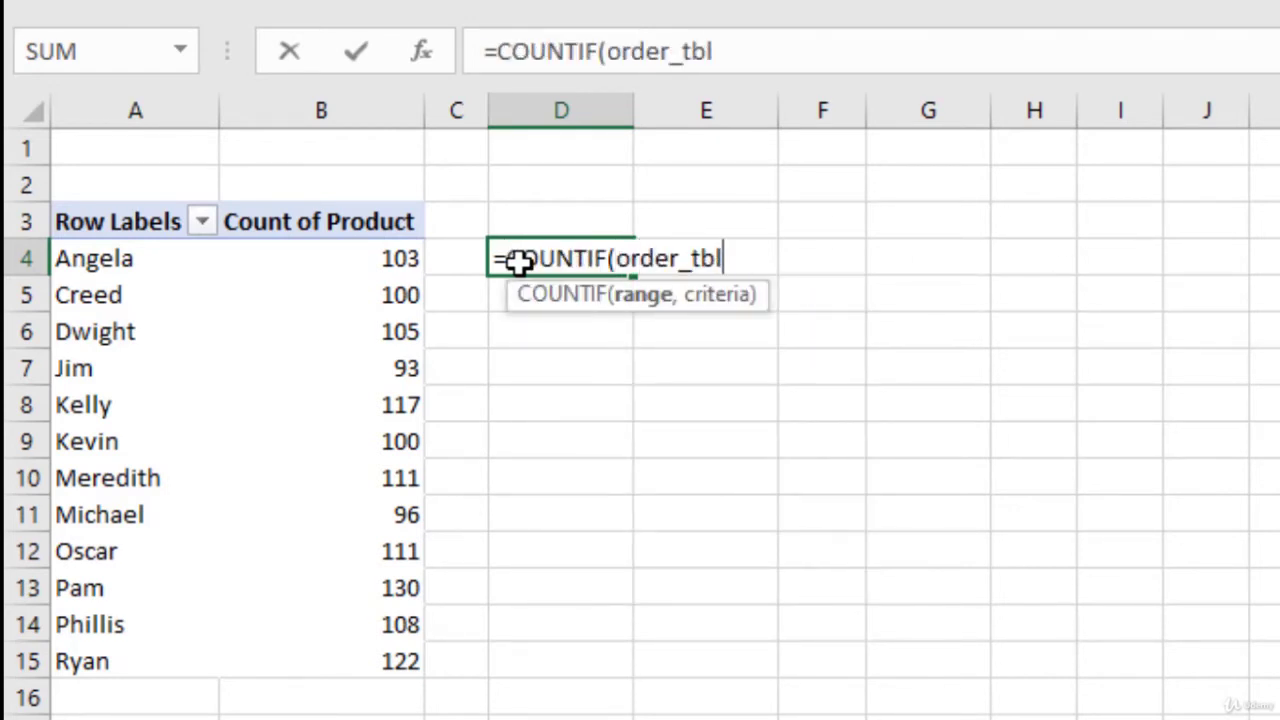
text([s)
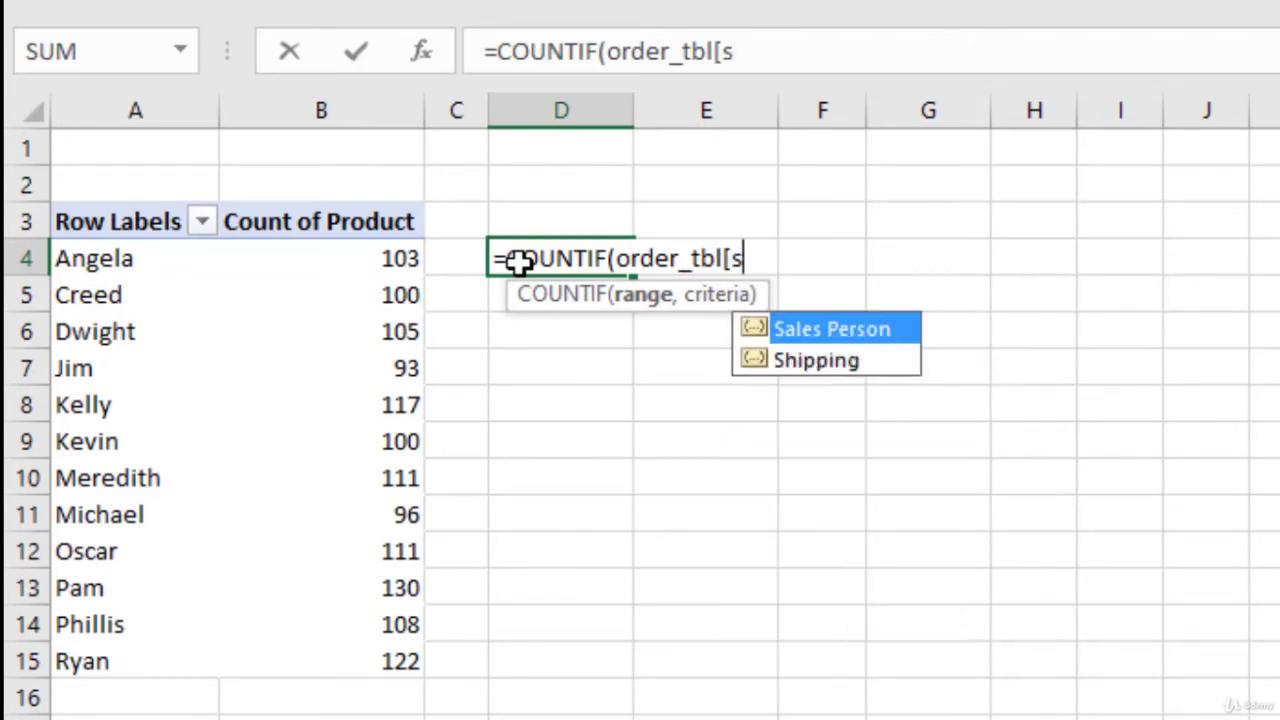
text(al)
key(Tab)
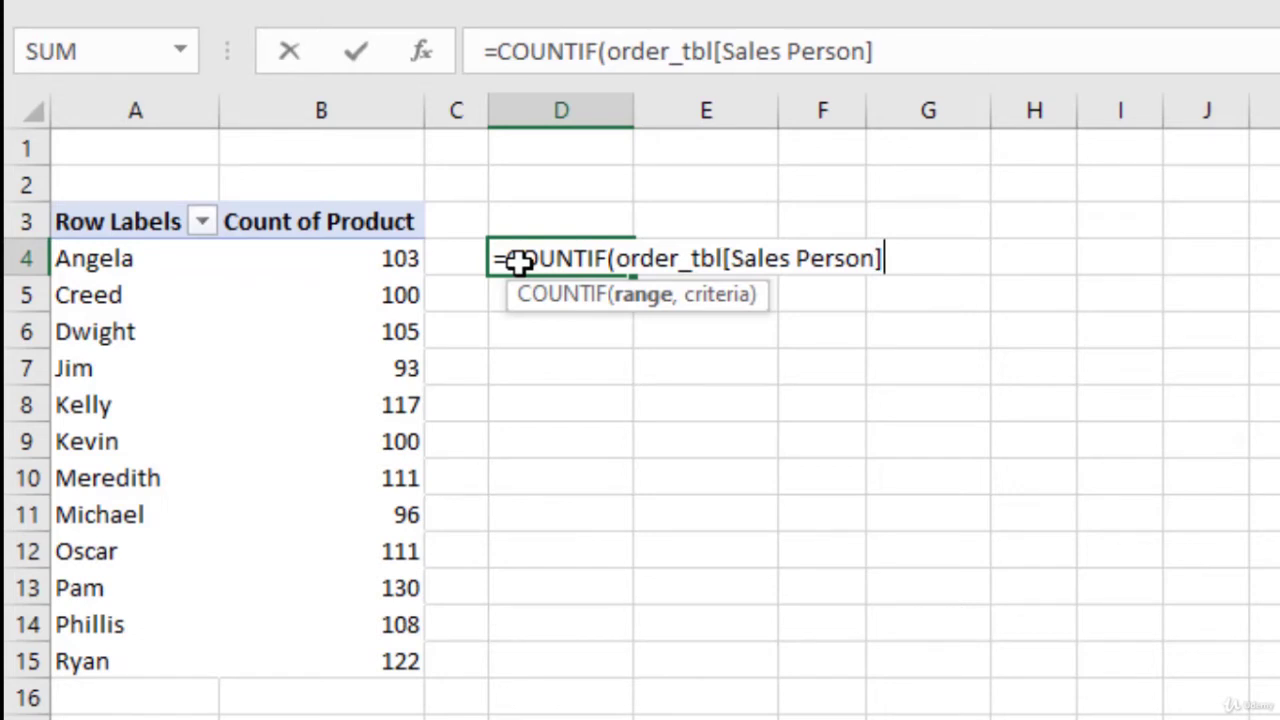
text(],)
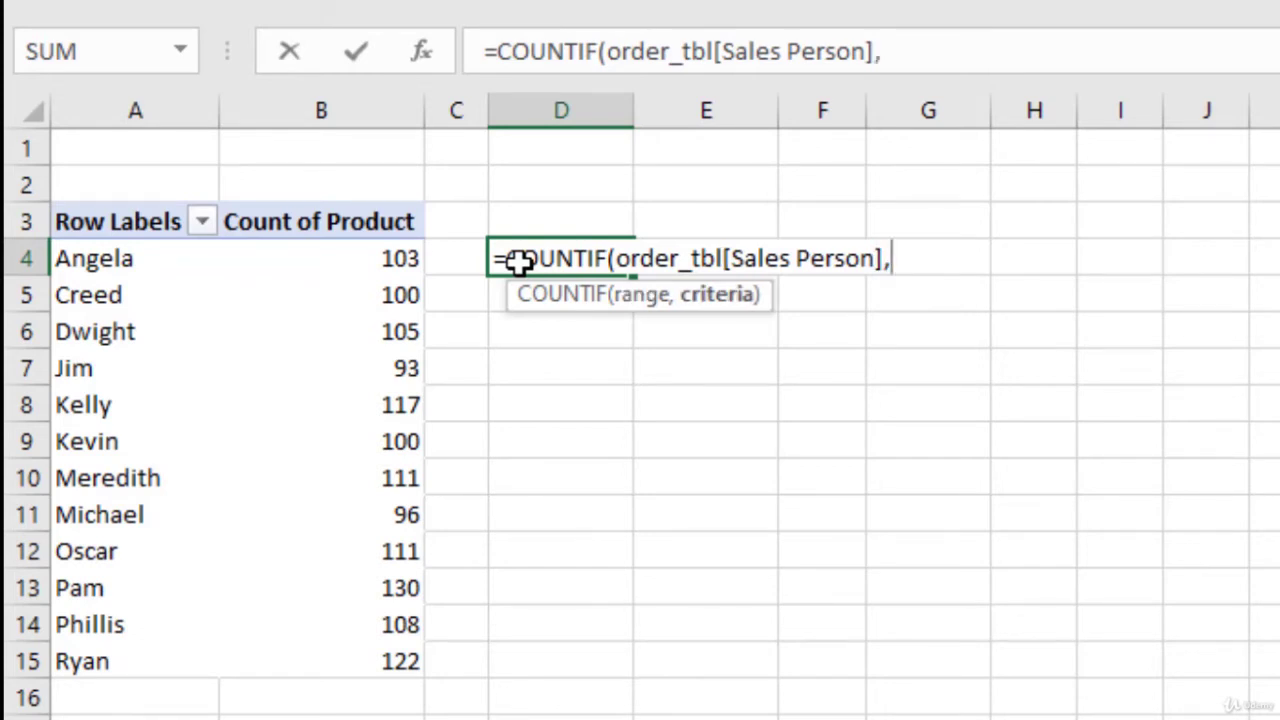
text("Angela)
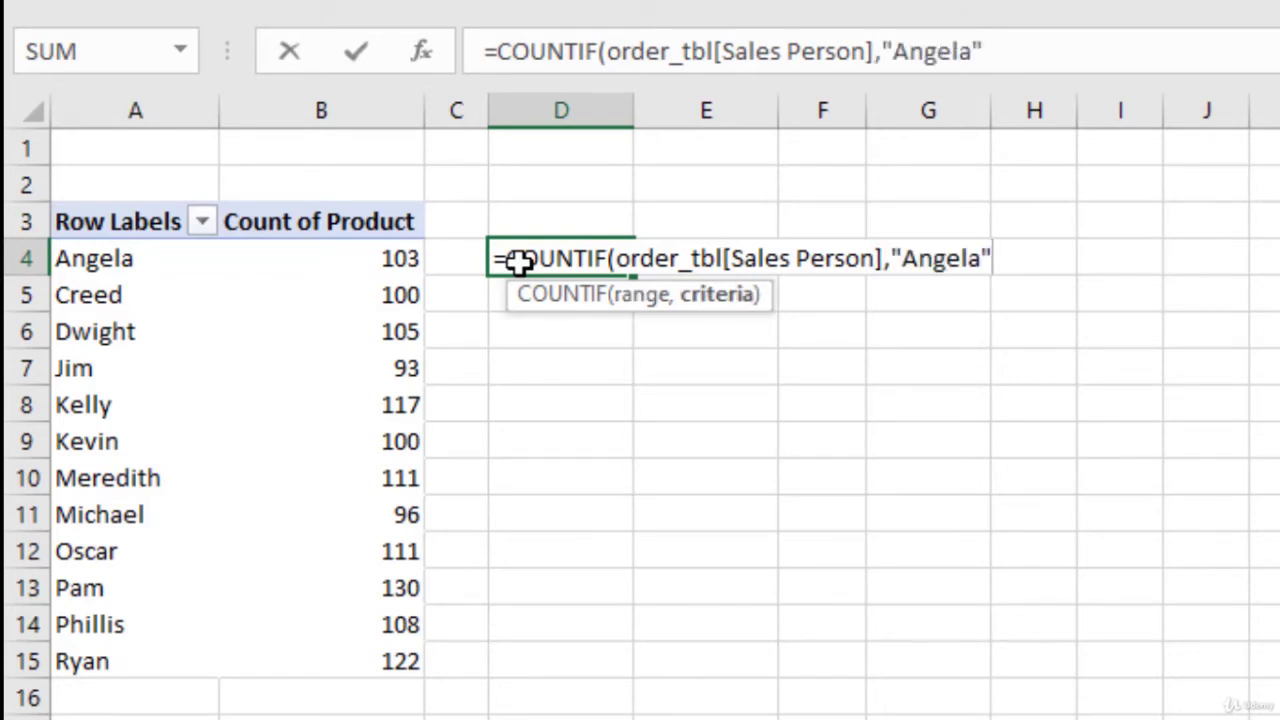
text("))
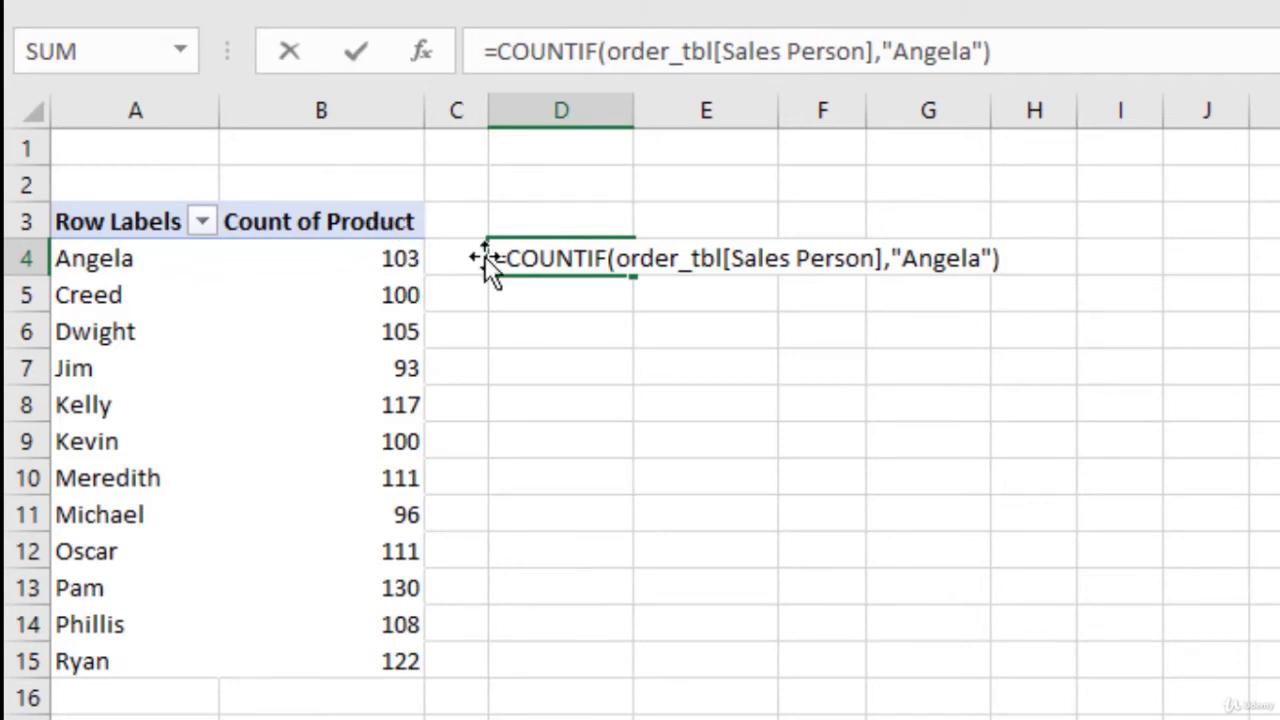
key(Return)
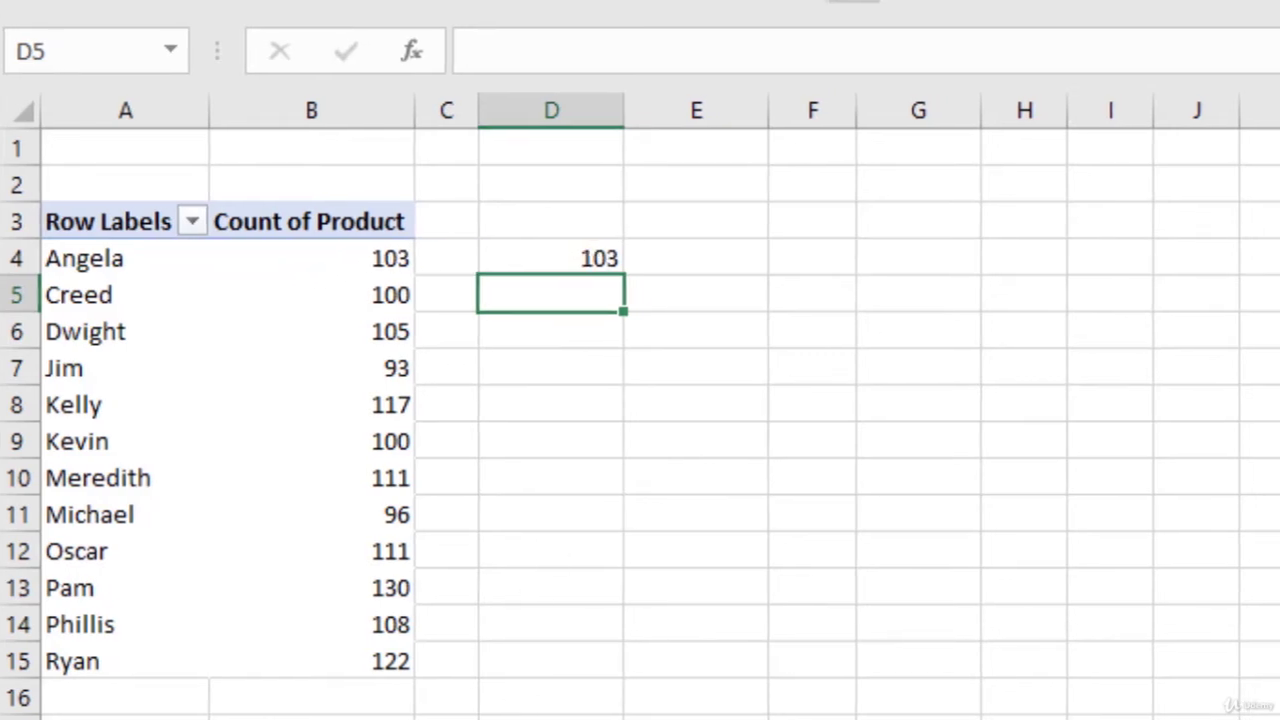
Step: Reset the Sales Person filter on the Uncleaned Data sheet to include all salespeople
key(ctrl+Page_Down)
click(480, 192)
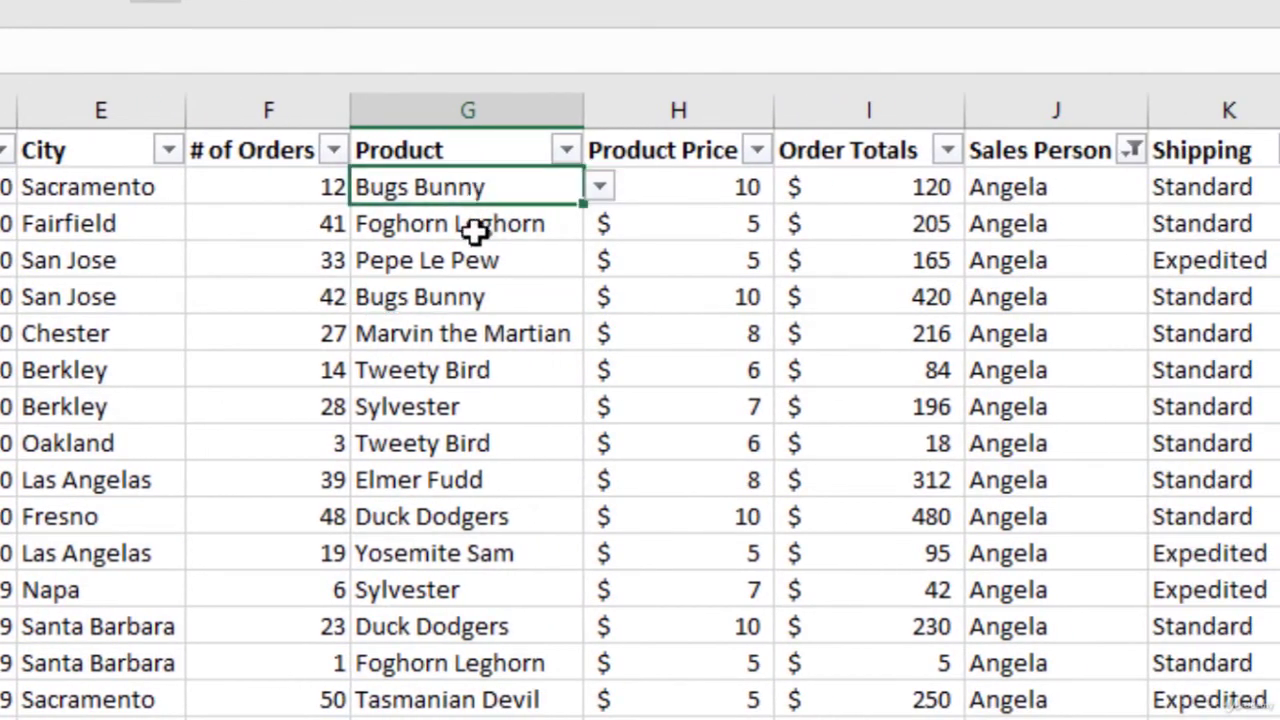
click(466, 333)
click(1132, 152)
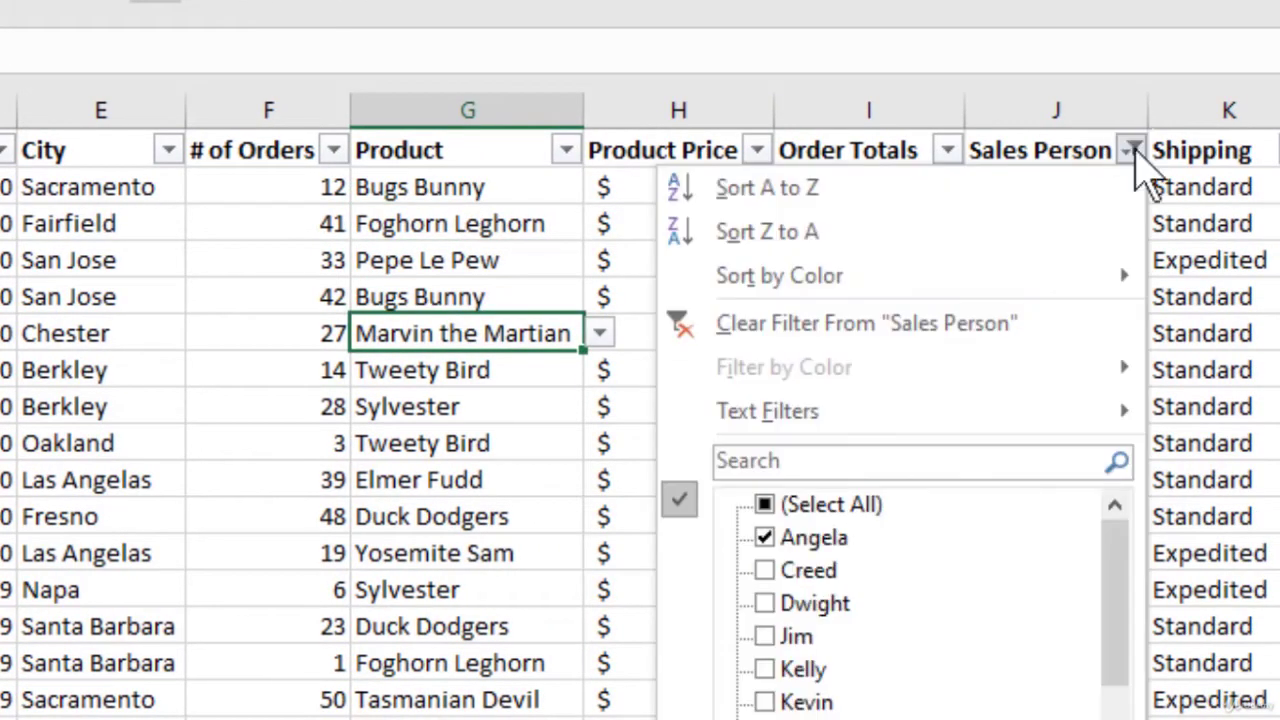
click(833, 507)
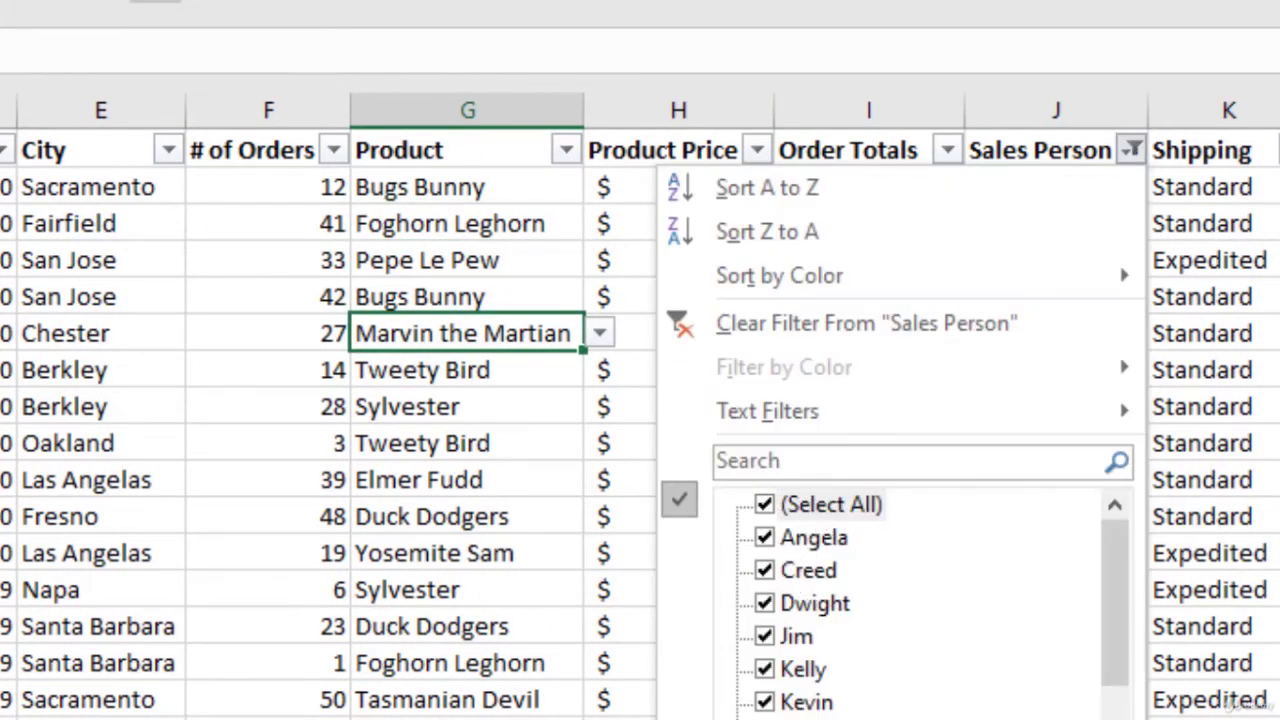
key(Return)
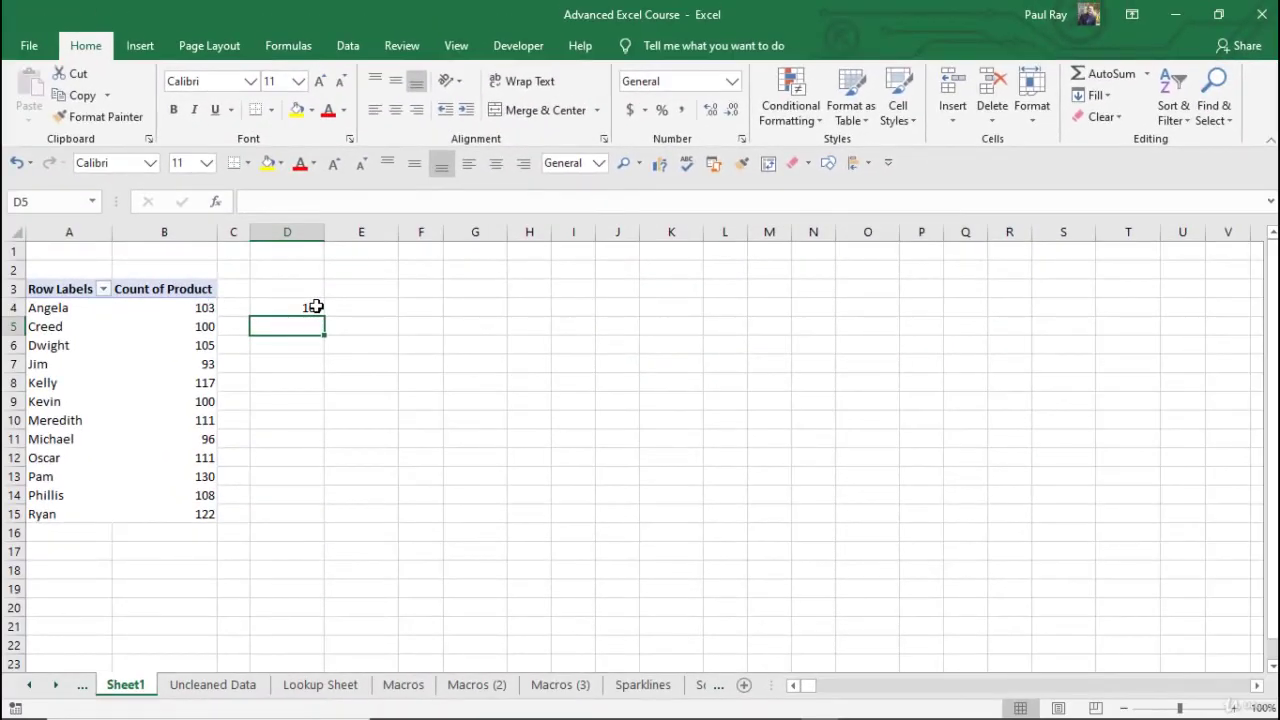
Step: Delete the COUNTIF check formula from cell D4 on Sheet1
click(316, 307)
key(Delete)
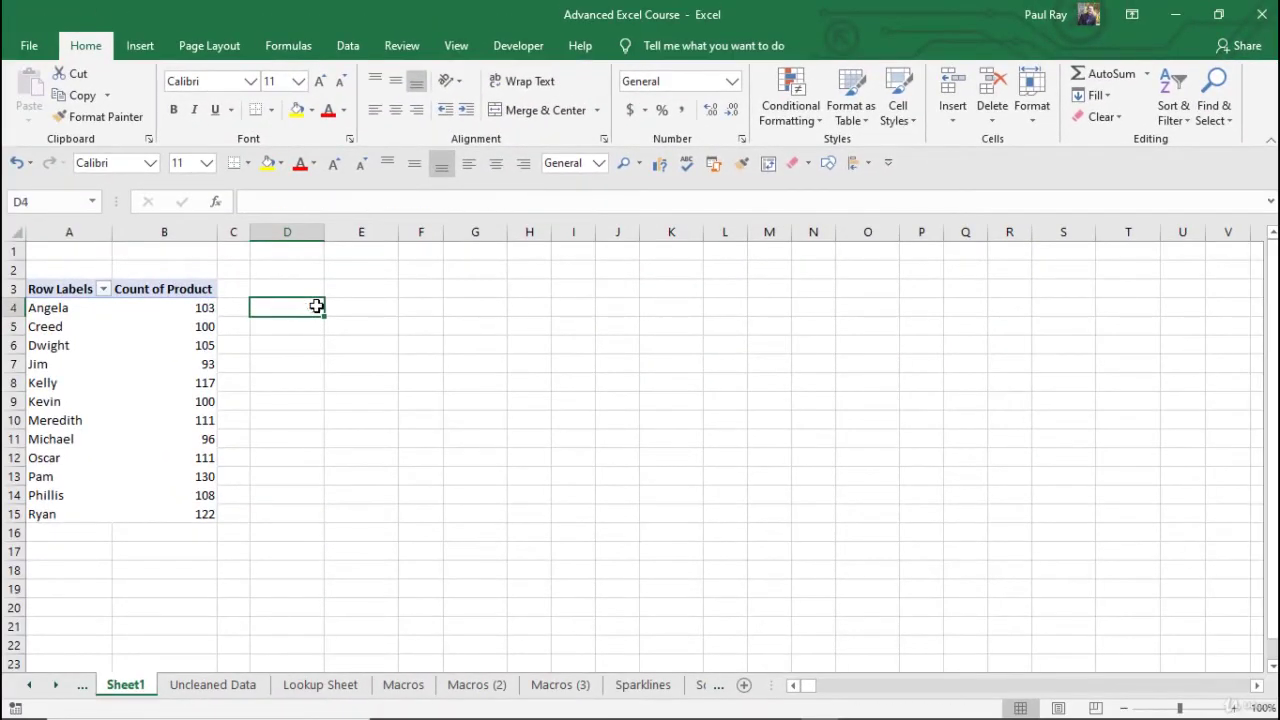
Step: Try summarizing the PivotTable's Product values by Sum instead of Count, and undo the change
click(203, 311)
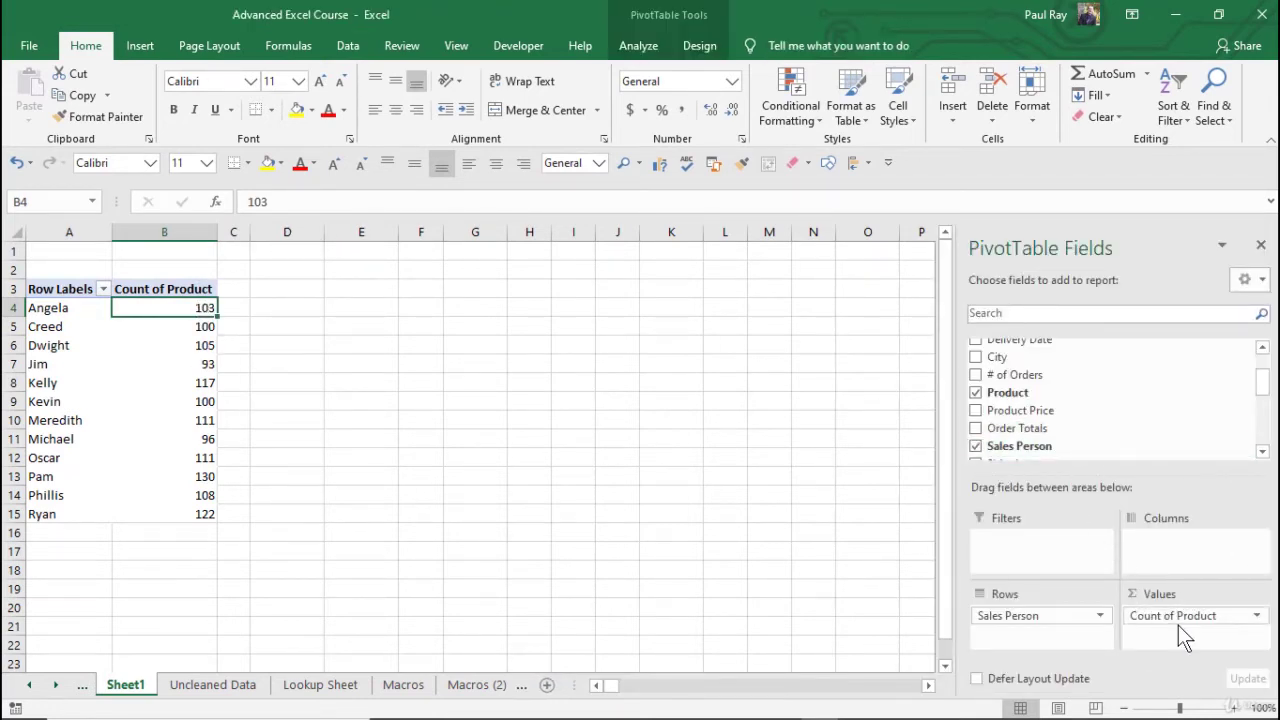
right_click(188, 289)
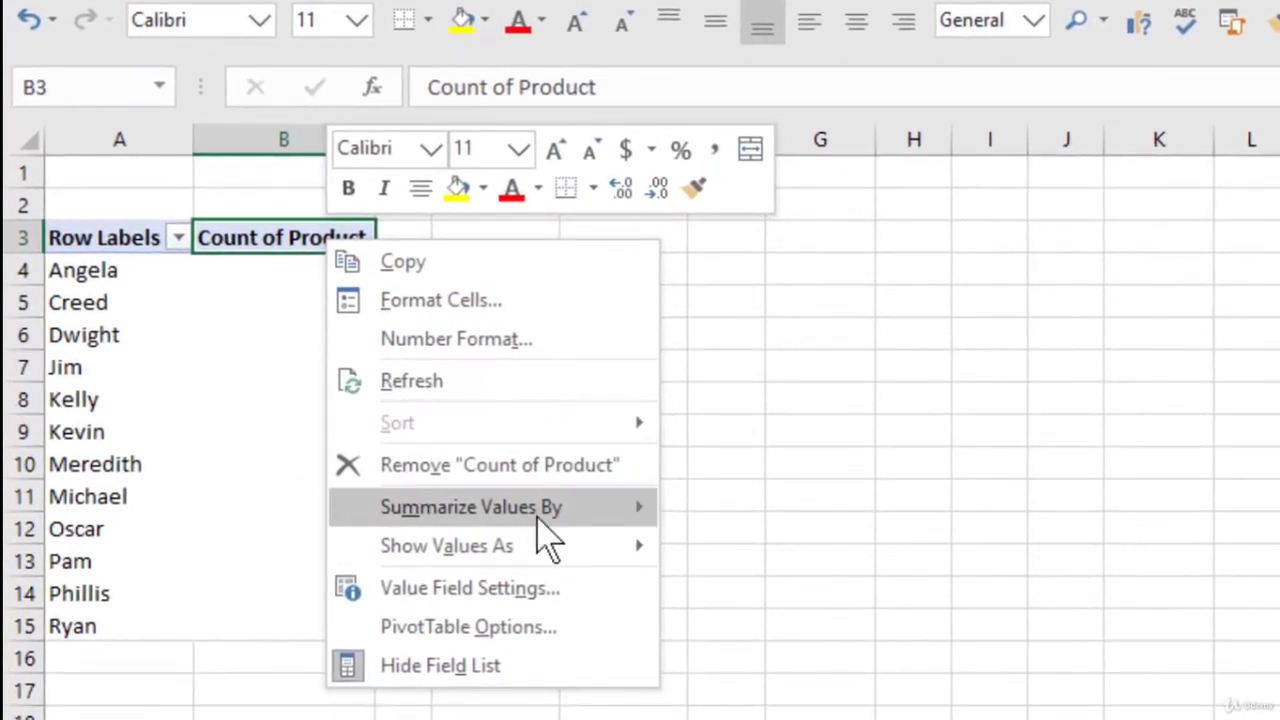
mouse_move(540, 524)
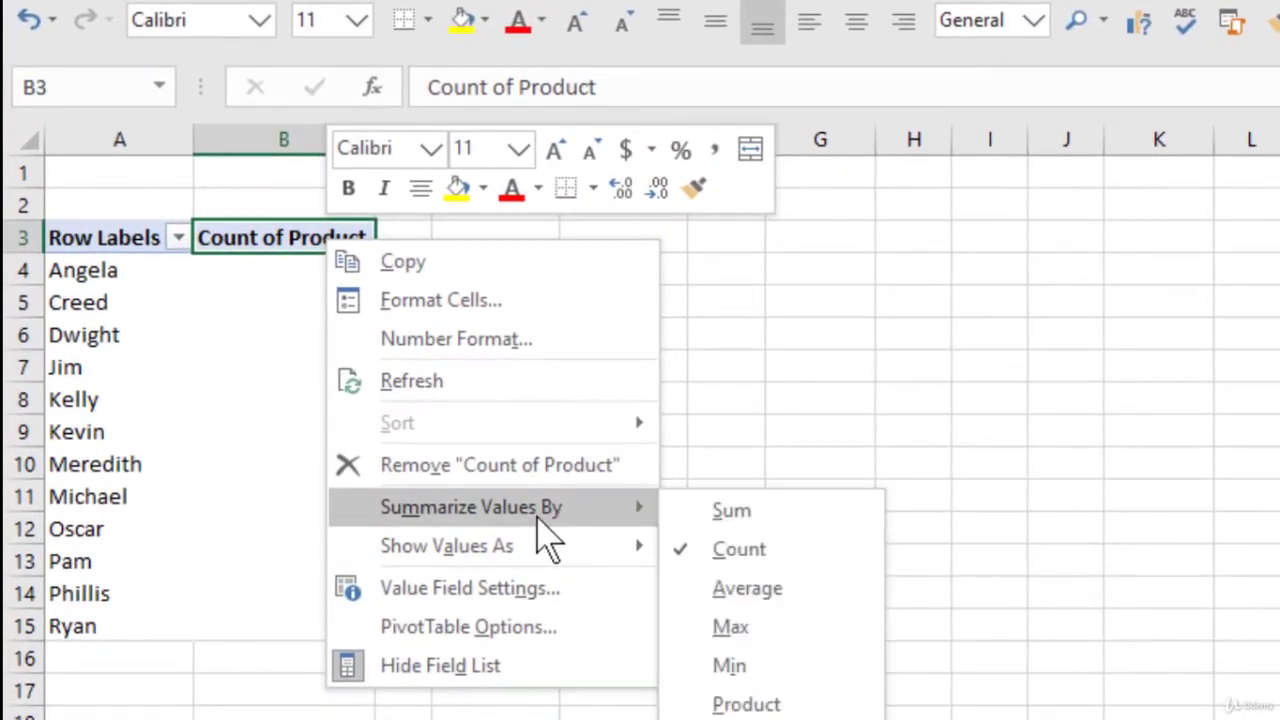
click(763, 512)
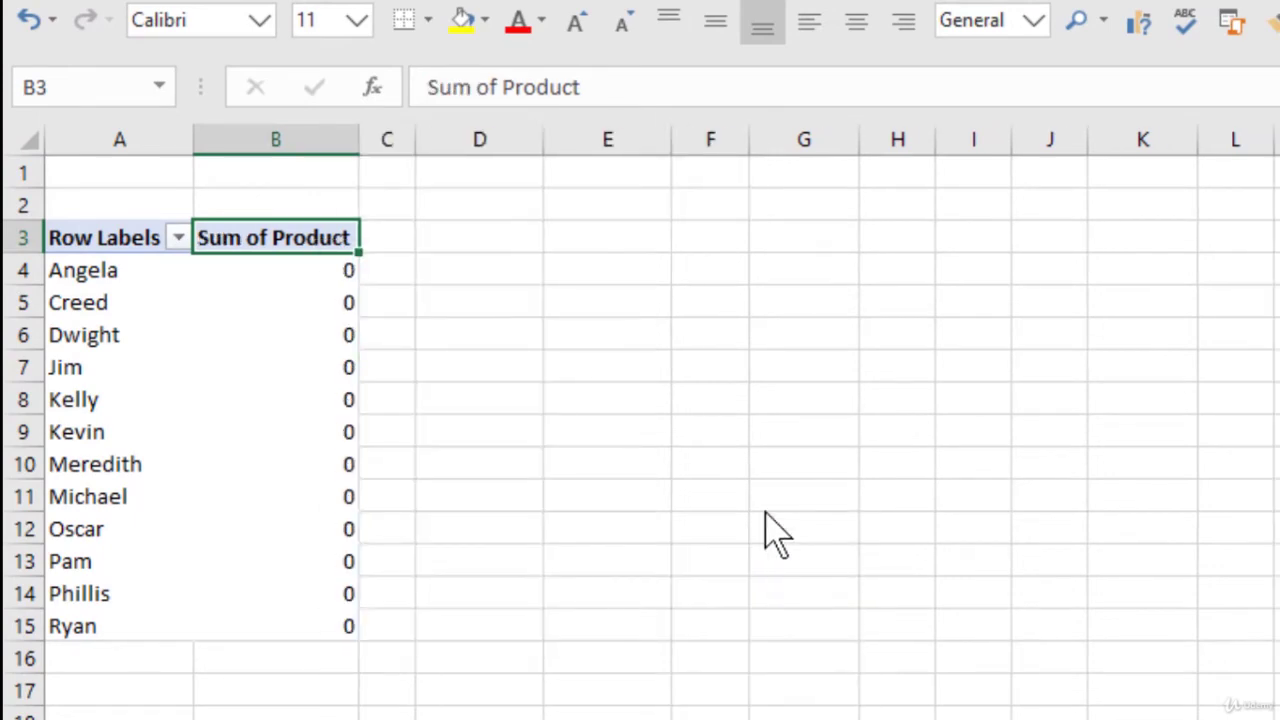
key(ctrl+z)
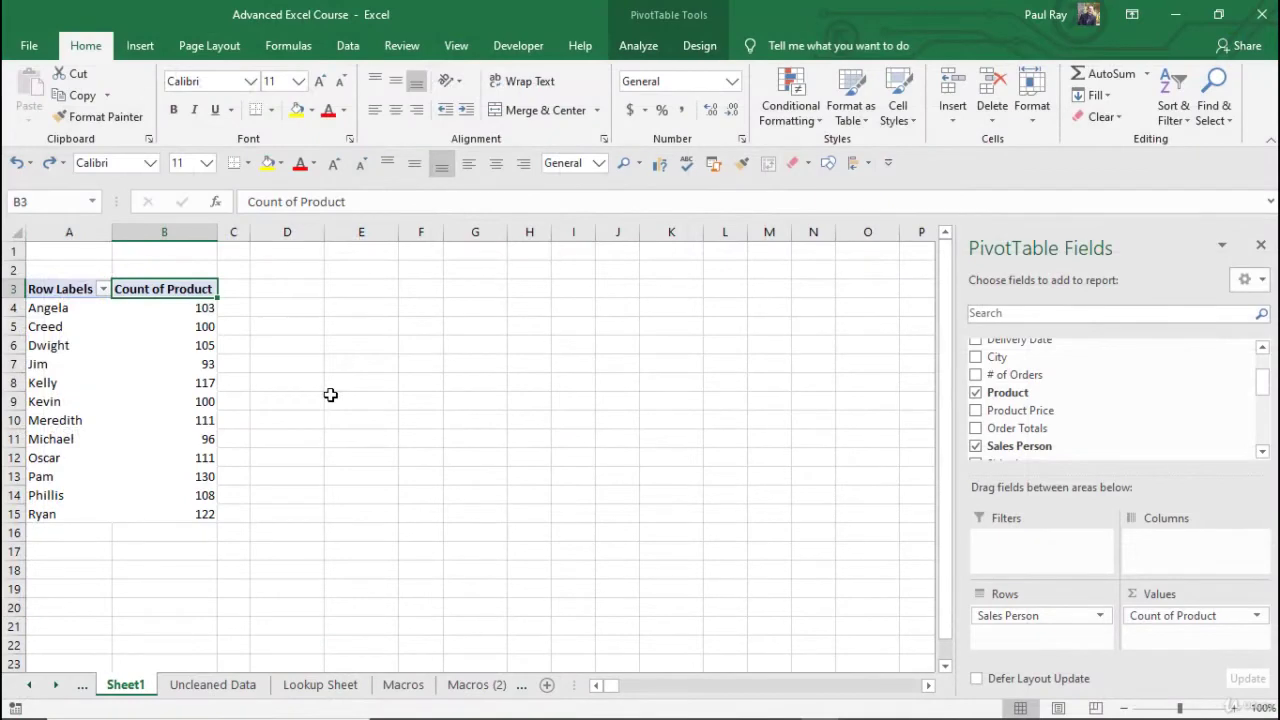
Step: Check what kind of entries the Product column on the Uncleaned Data sheet holds and return to Sheet1
click(213, 685)
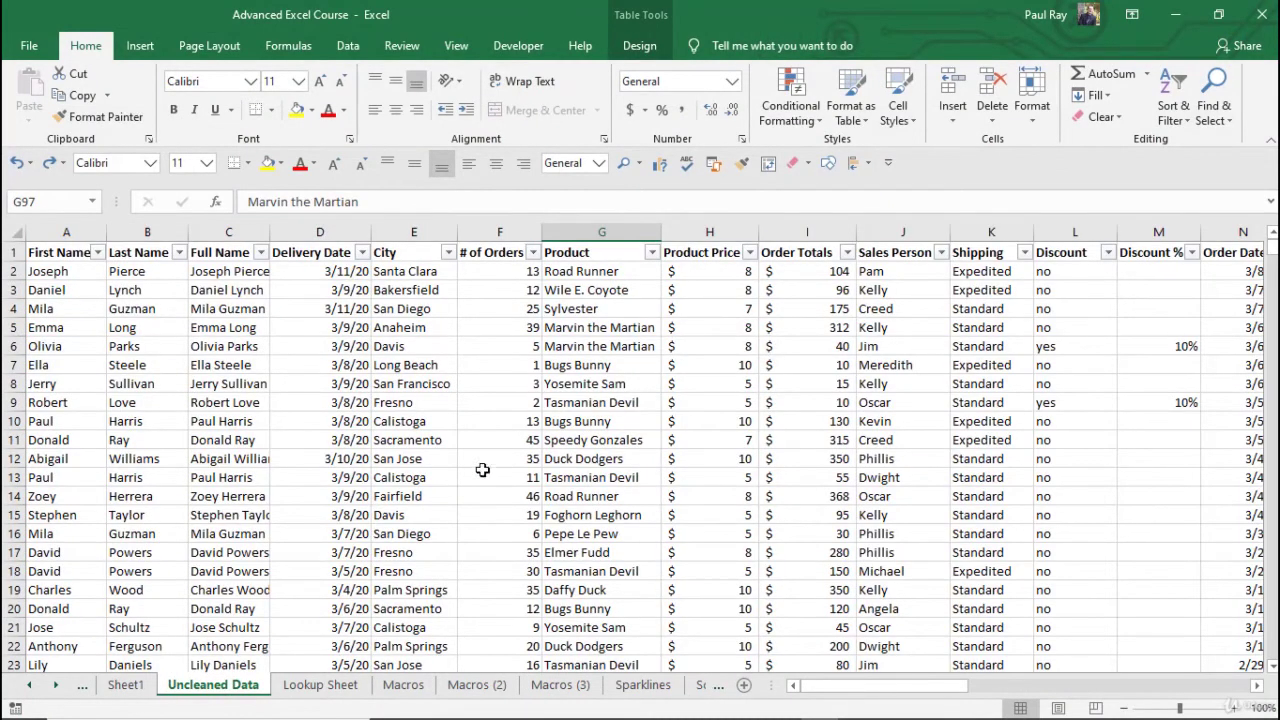
click(610, 278)
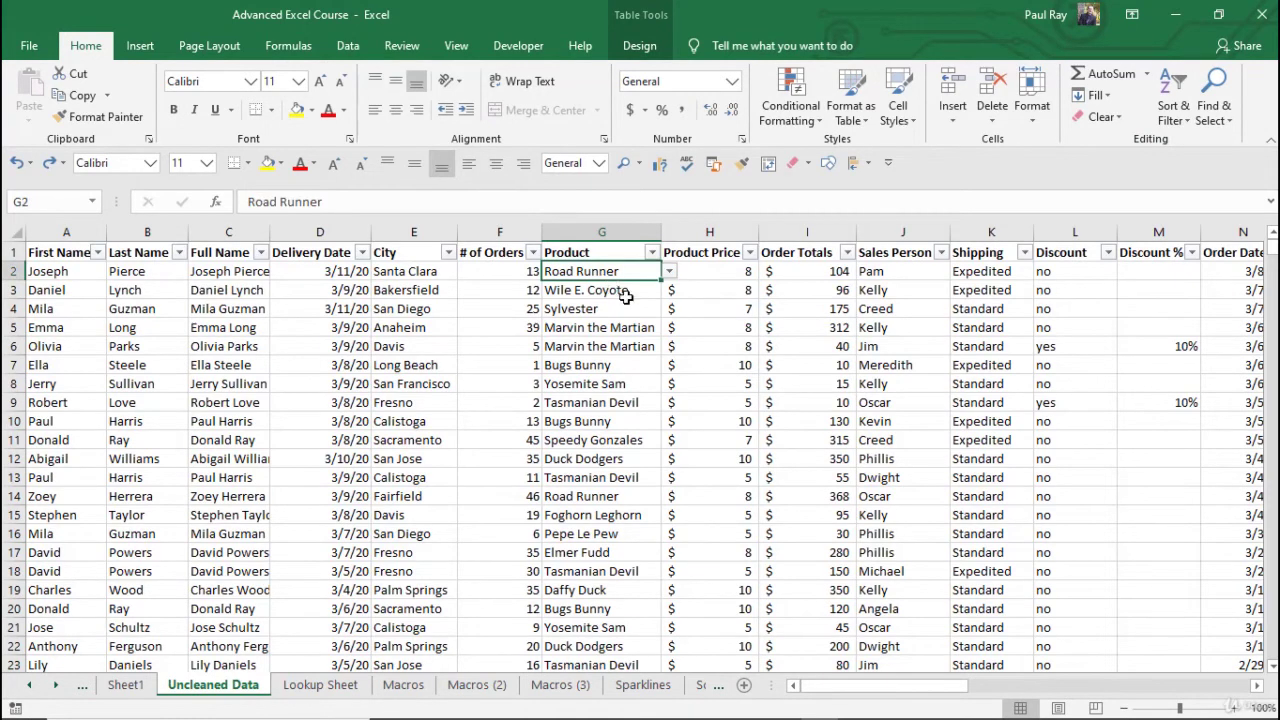
click(595, 312)
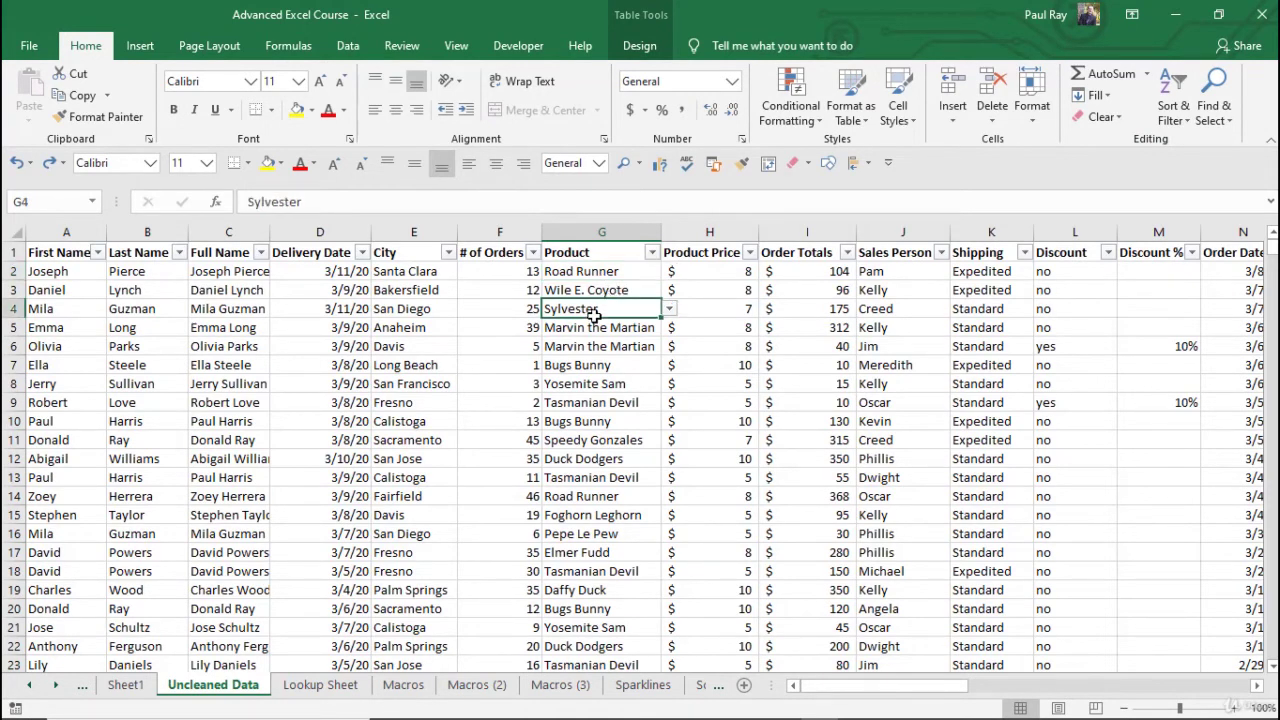
click(125, 686)
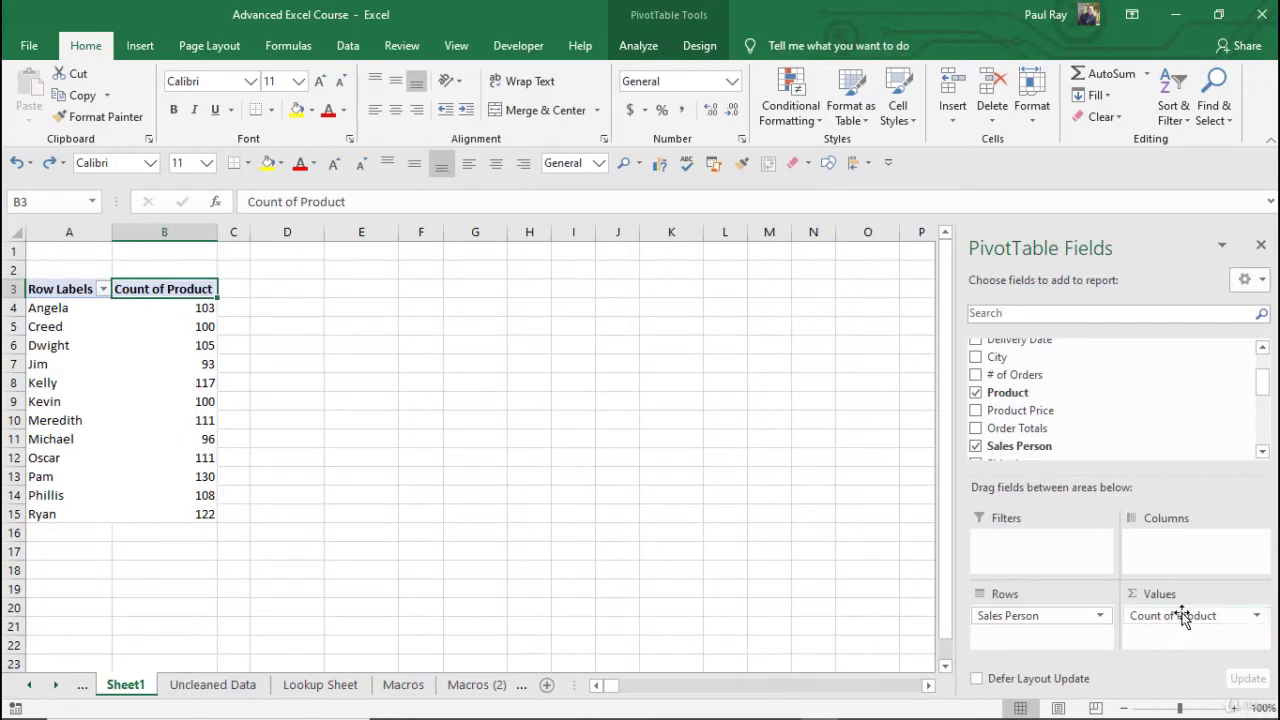
Step: Remove Count of Product from the Values area and look over the remaining salesperson row labels
drag(1188, 614, 1123, 418)
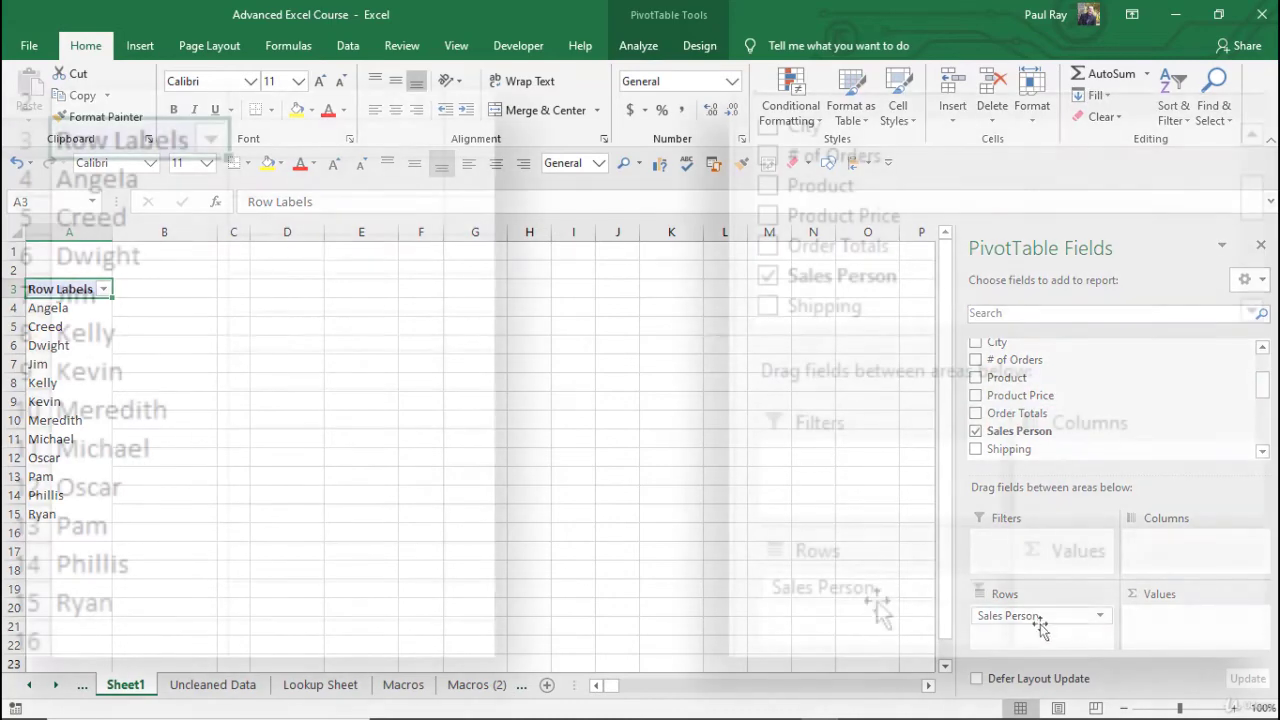
click(98, 218)
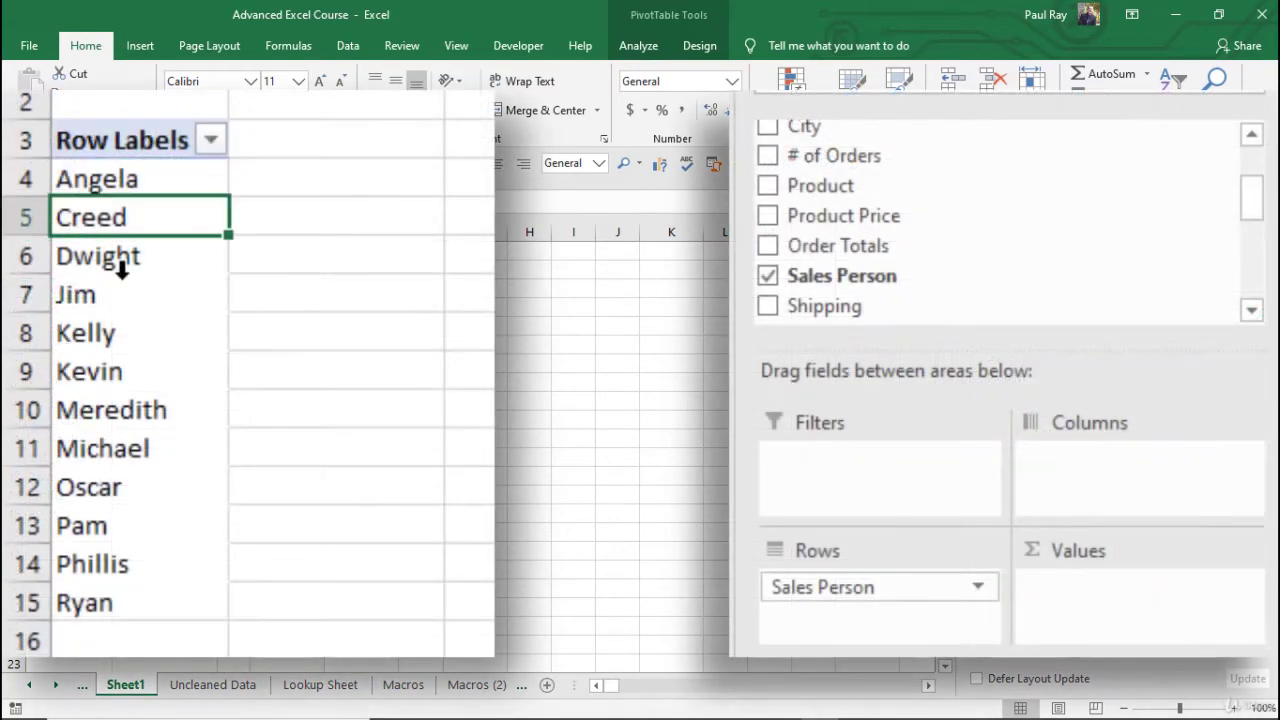
click(119, 281)
click(118, 320)
click(115, 440)
click(143, 489)
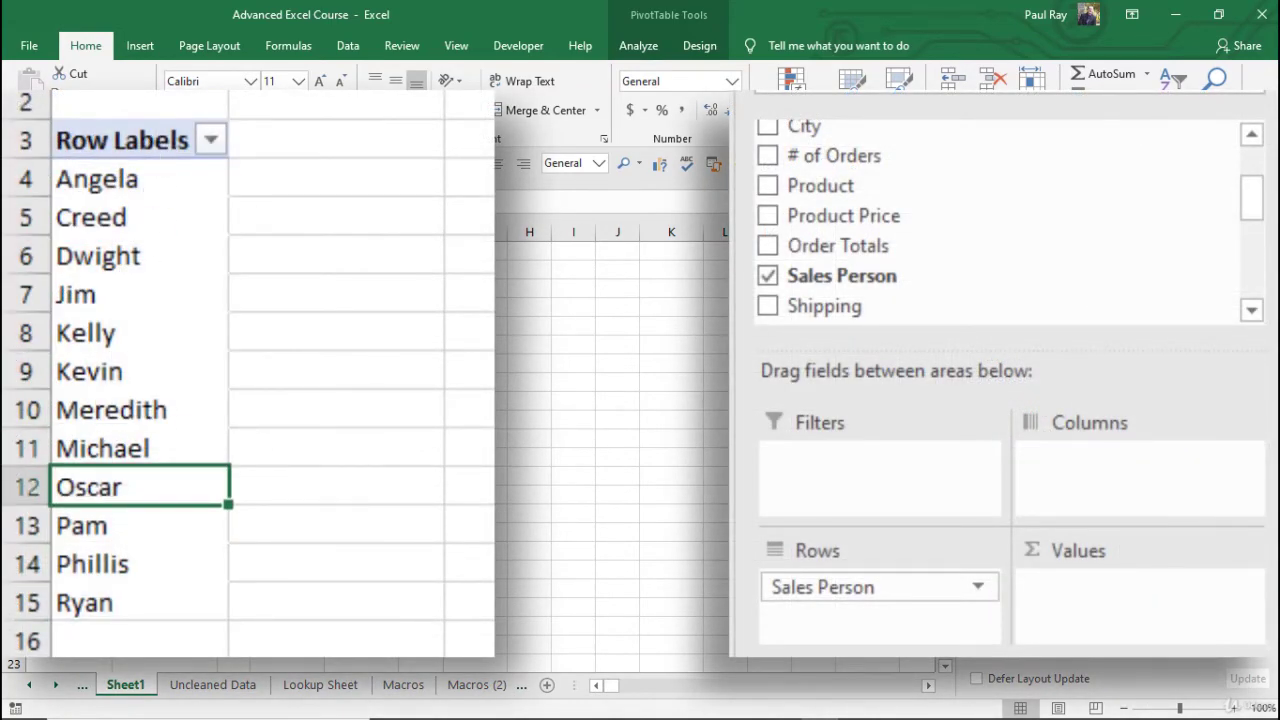
Step: Replace Sales Person with the City field in the Rows area and look over the city labels
drag(875, 583, 939, 233)
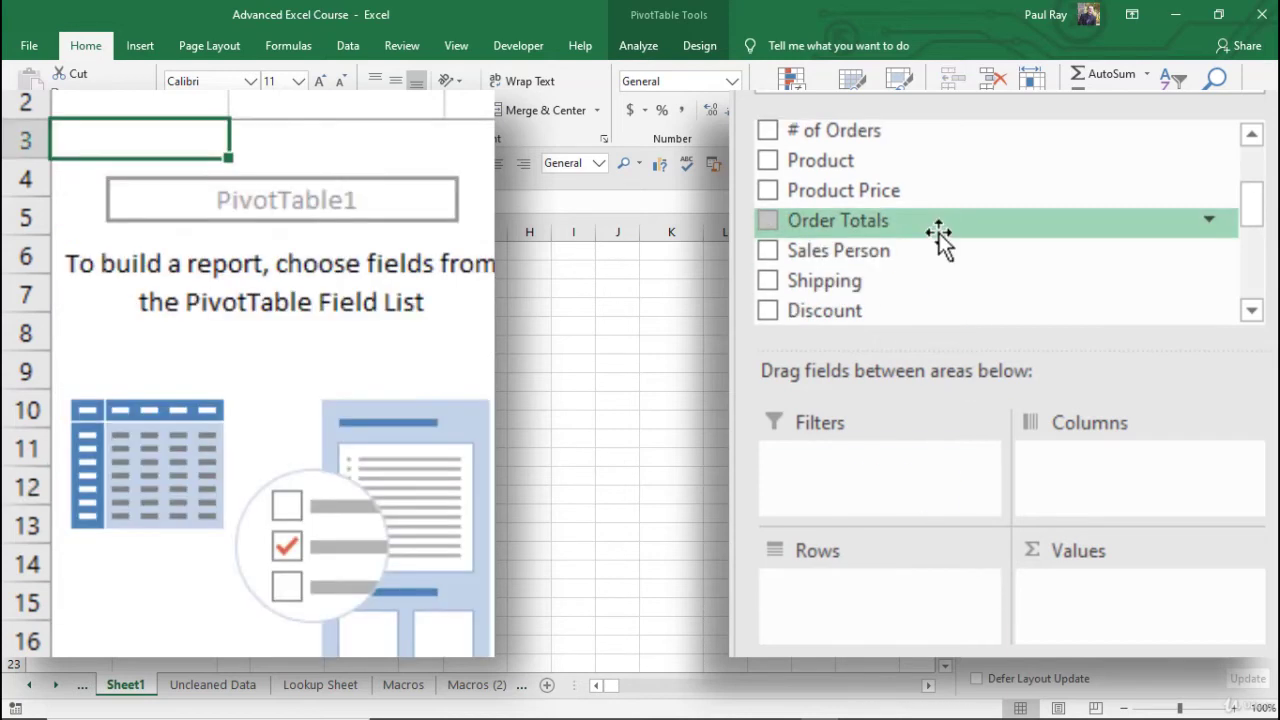
scroll(904, 146, up, 2)
scroll(889, 210, down, 2)
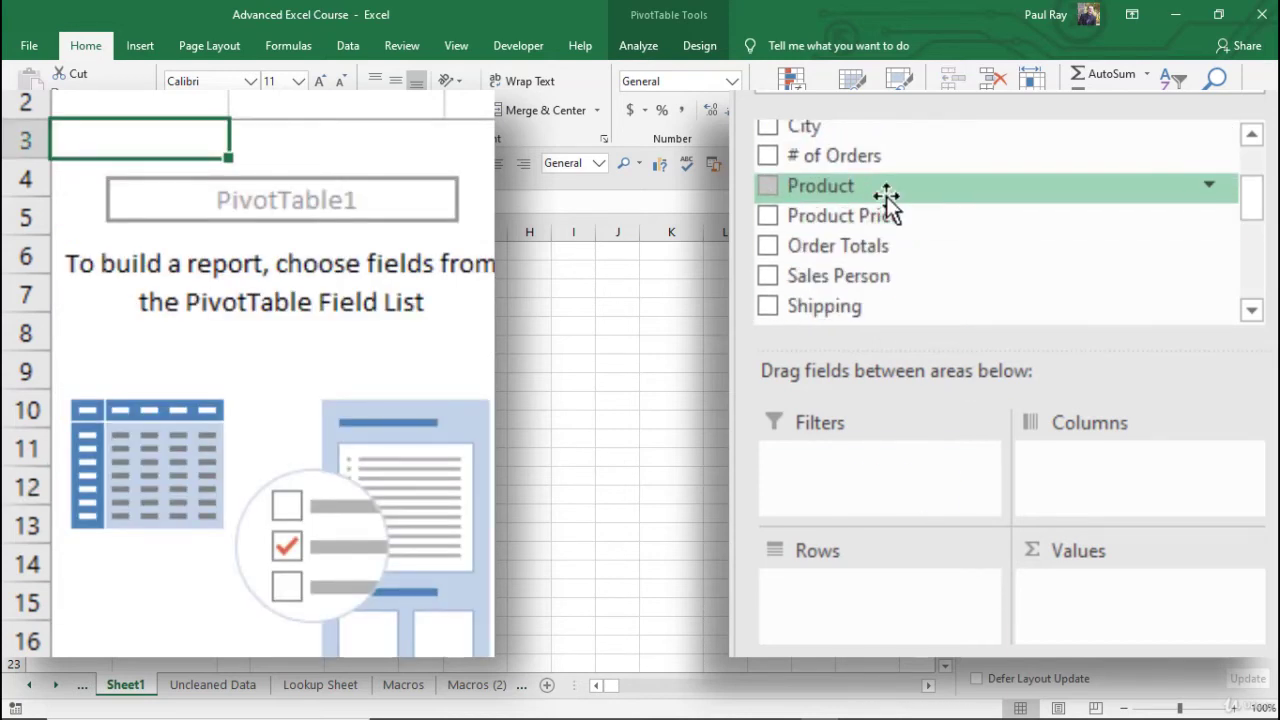
drag(901, 141, 894, 609)
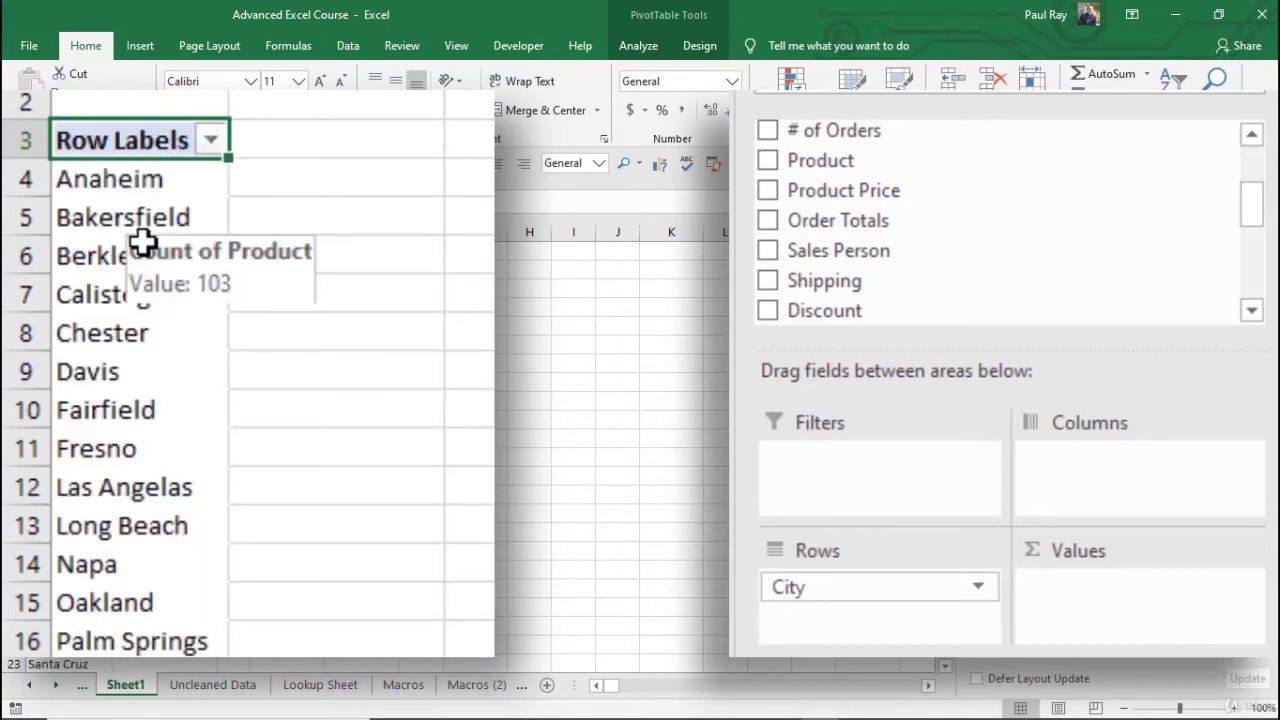
scroll(137, 280, down, 2)
scroll(130, 290, up, 2)
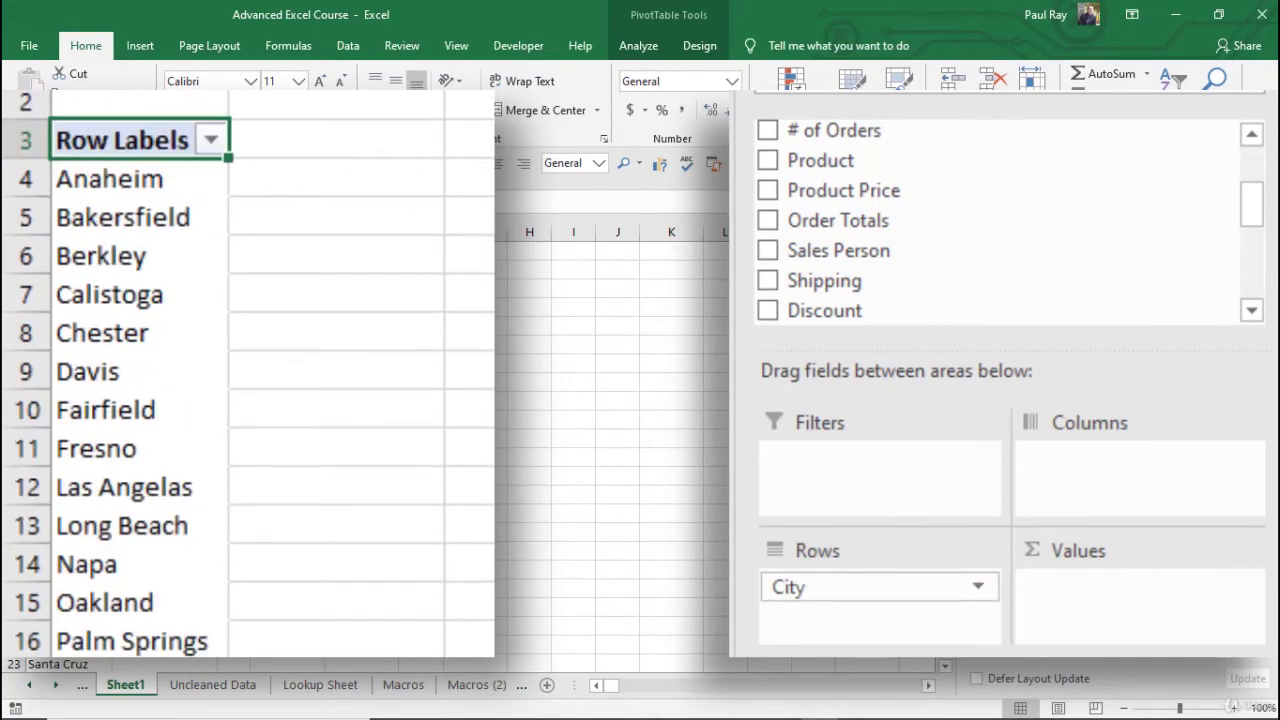
Step: Add the # of Orders field to the Values area as a sum and review the figures per city
drag(891, 133, 1126, 611)
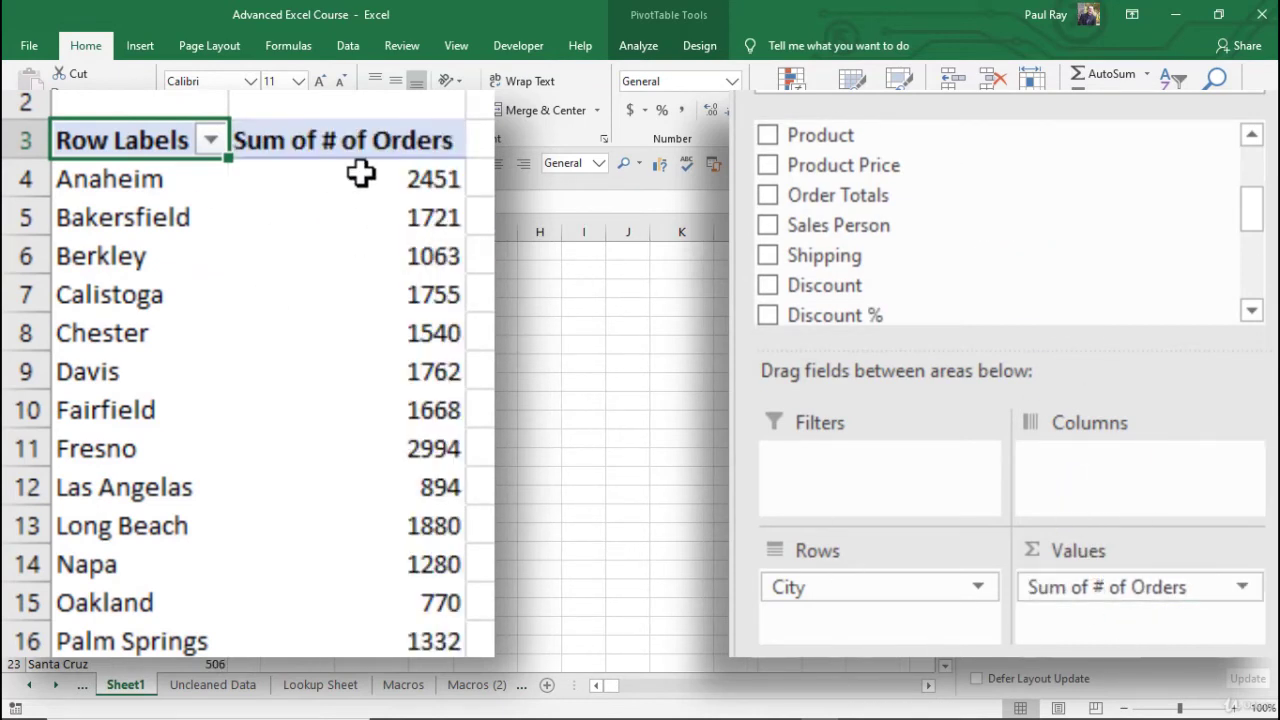
scroll(377, 174, down, 2)
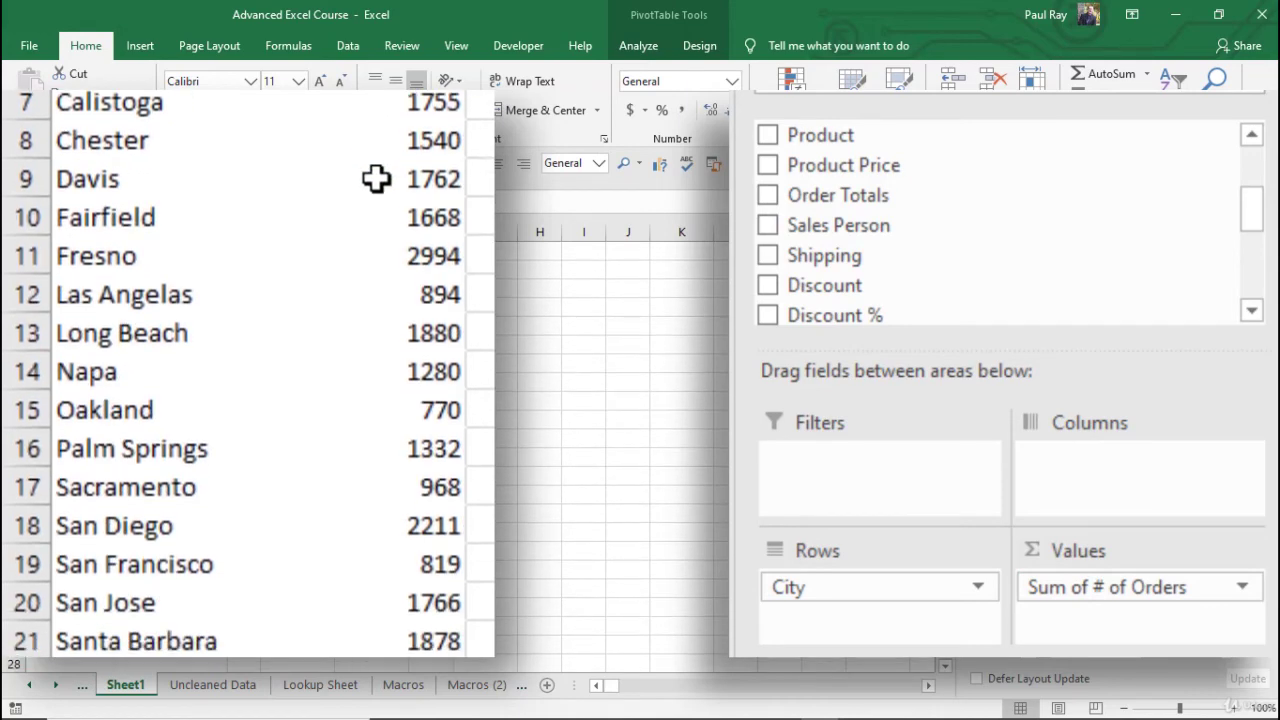
scroll(377, 176, up, 2)
mouse_move(376, 178)
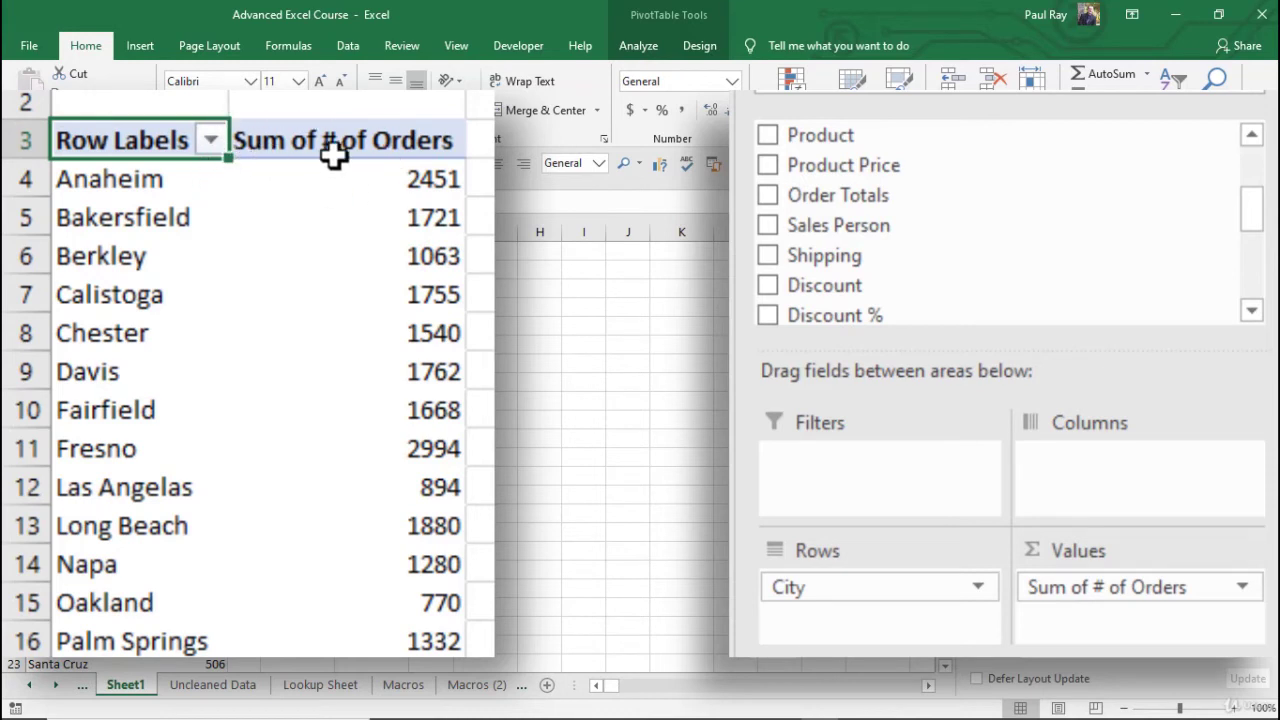
mouse_move(424, 201)
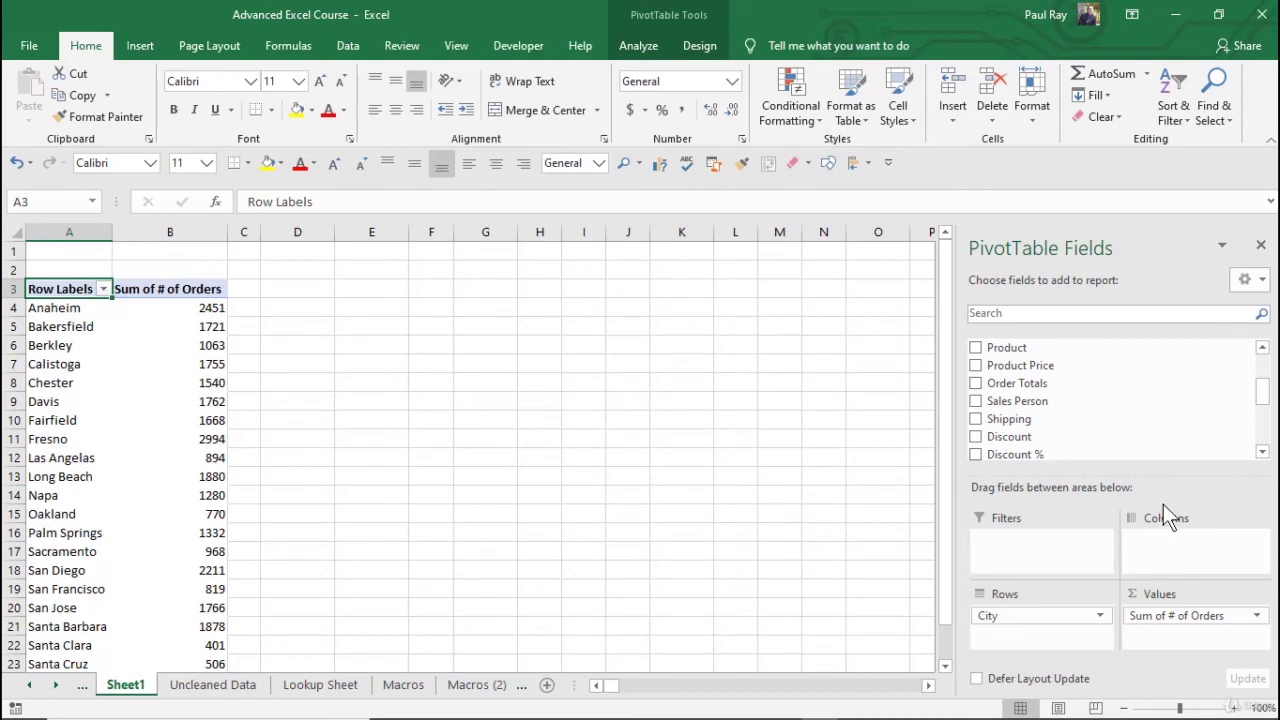
Step: Hide the PivotTable Fields list and show it again, and compare selecting a cell outside the pivot table with one inside
click(636, 44)
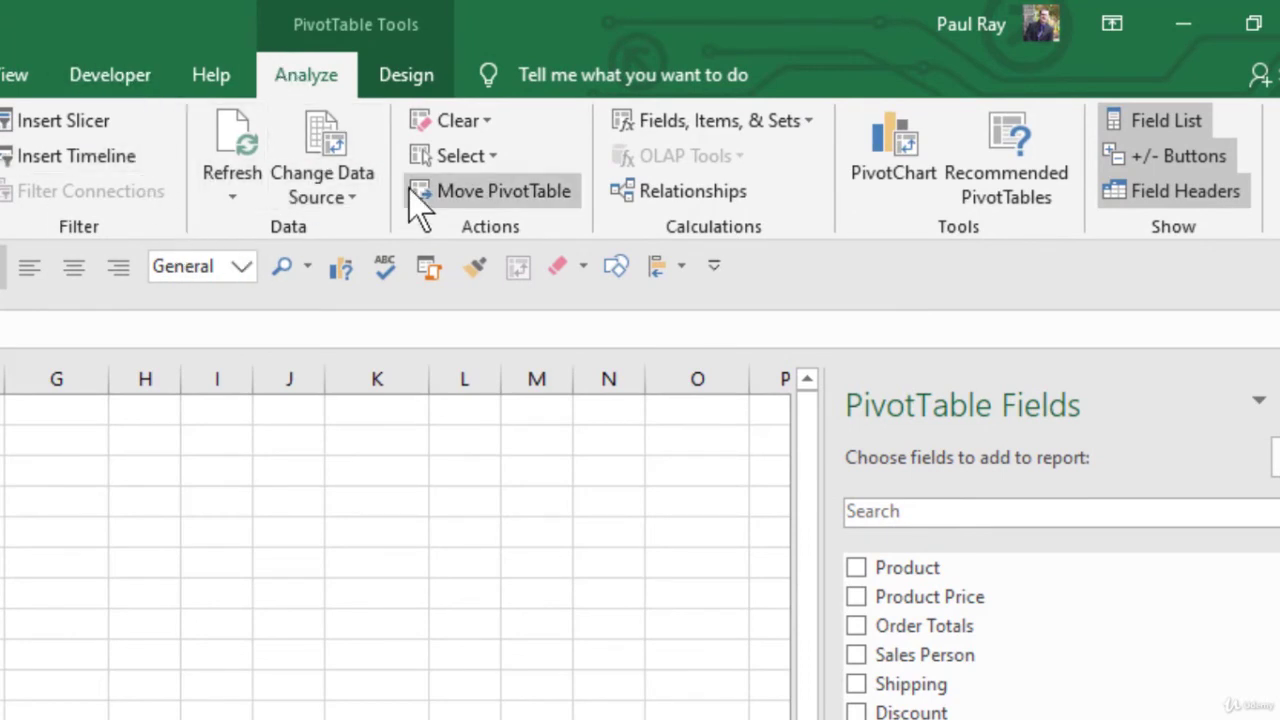
click(1166, 125)
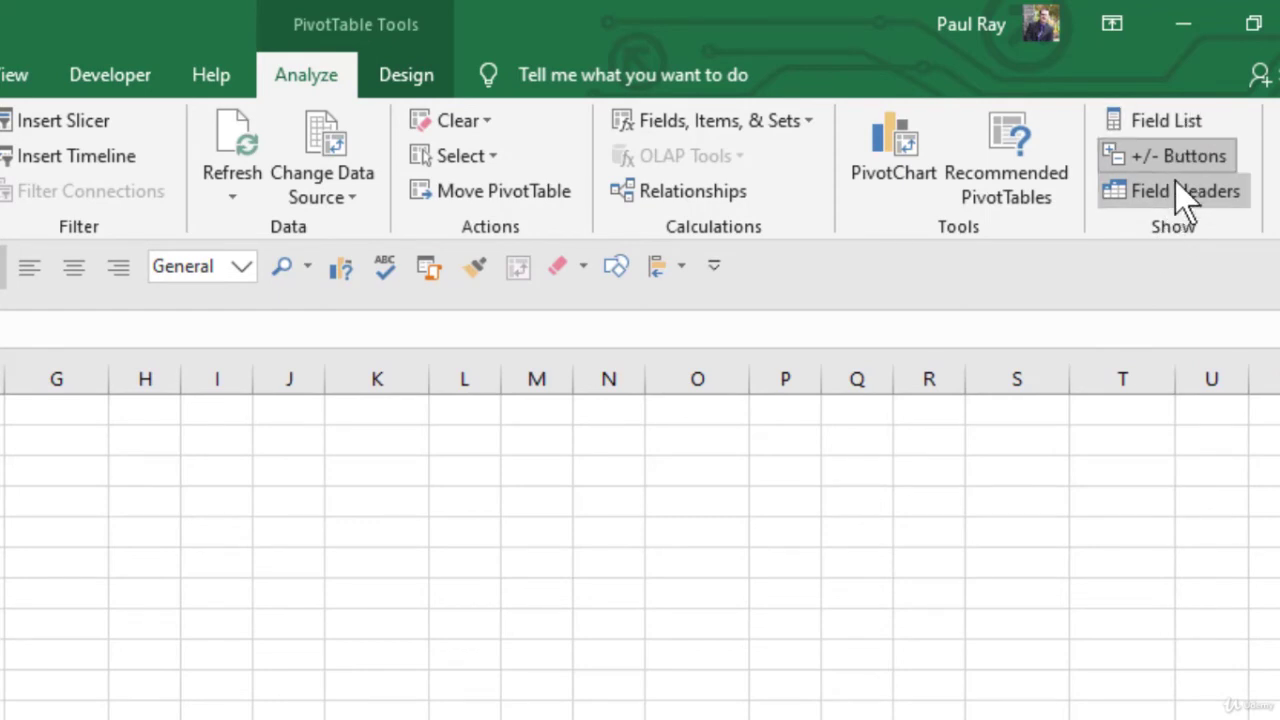
click(1172, 124)
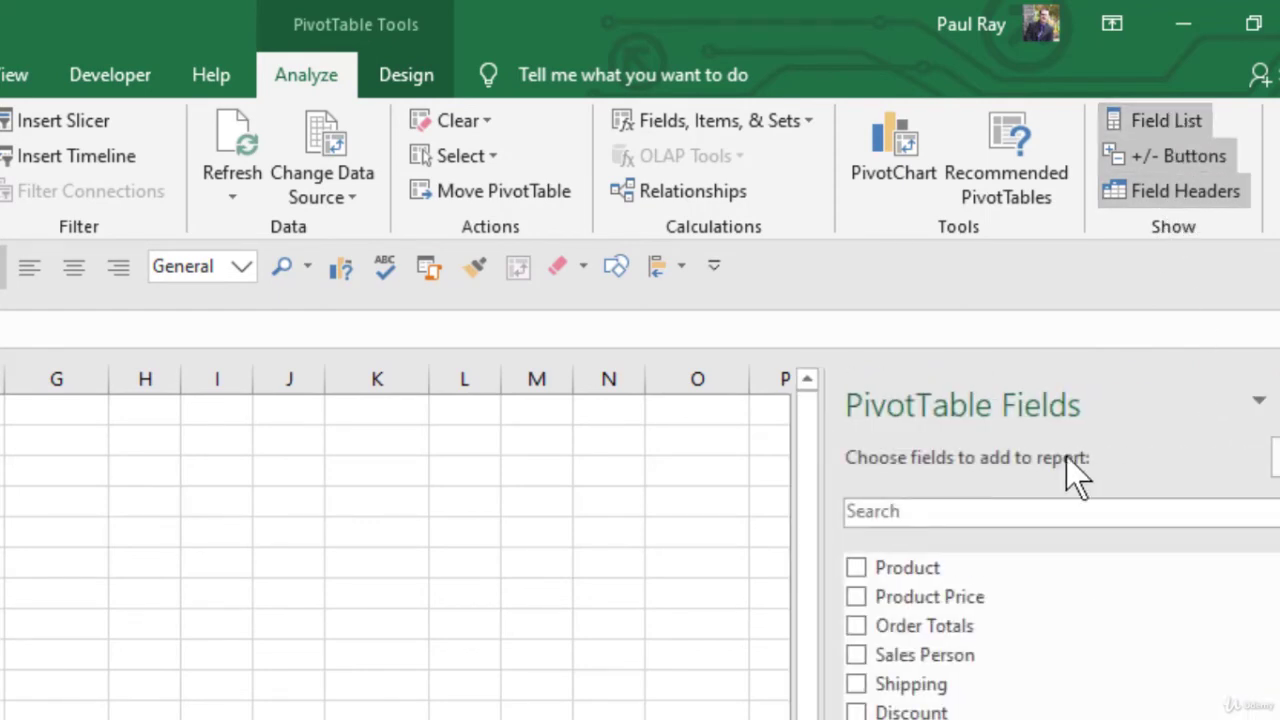
click(378, 496)
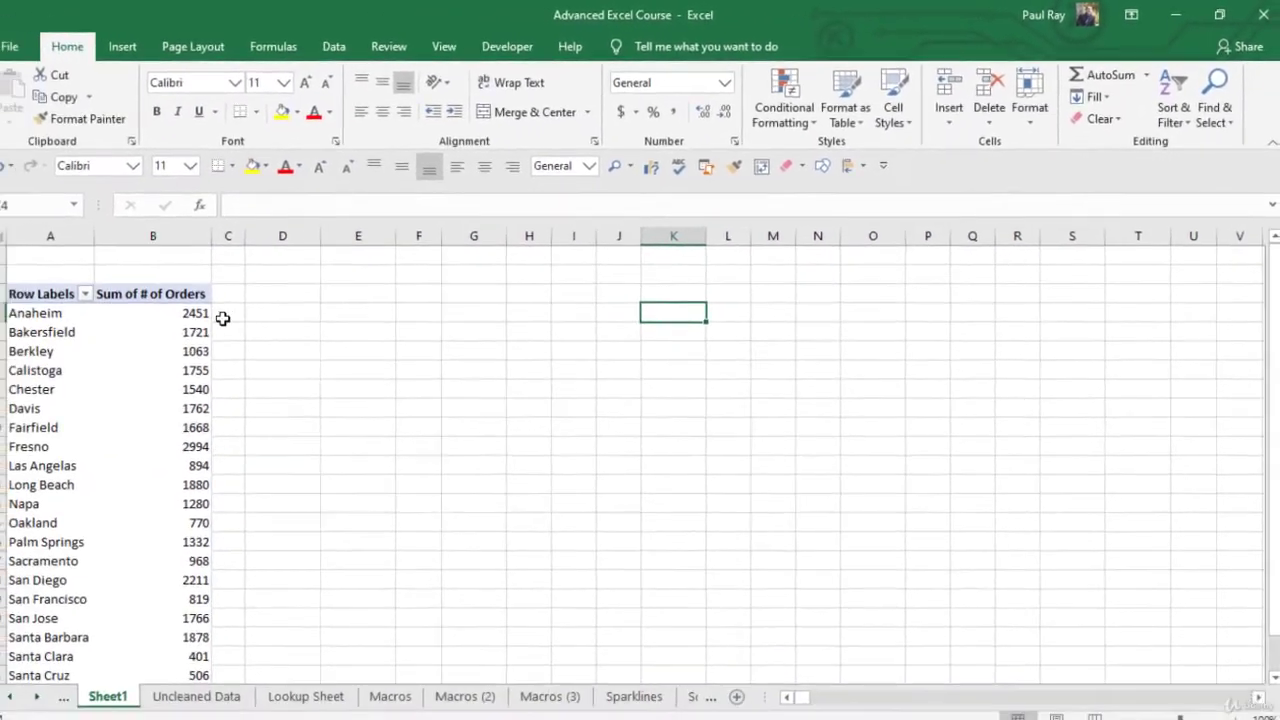
click(180, 332)
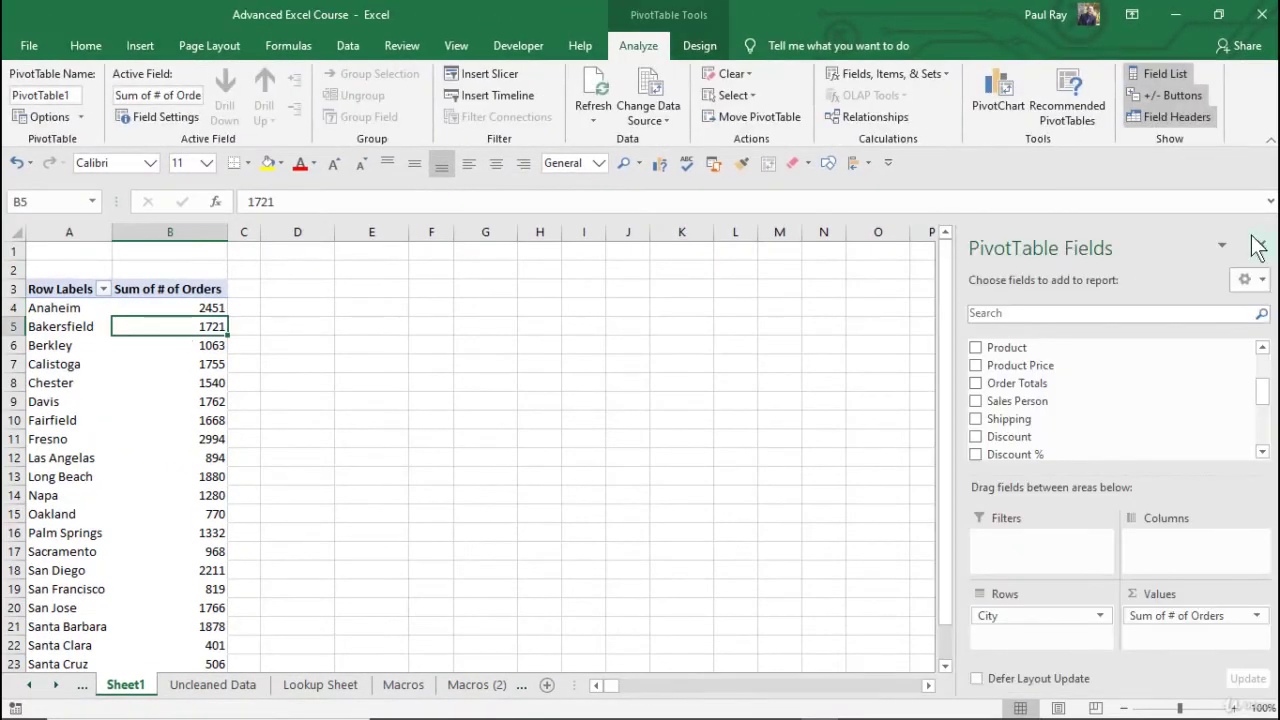
Step: Close the PivotTable Fields pane, restore it with a pivot table cell selected, and look over the order sums per city
click(1262, 246)
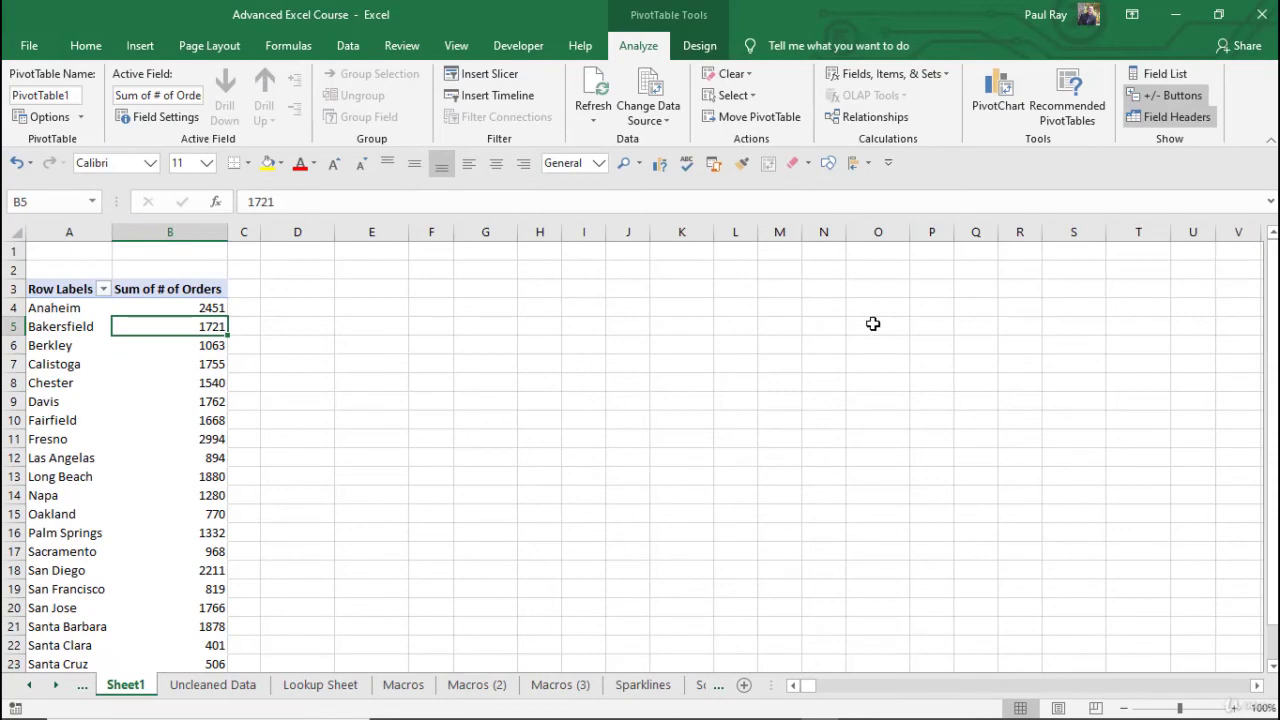
click(558, 329)
click(155, 378)
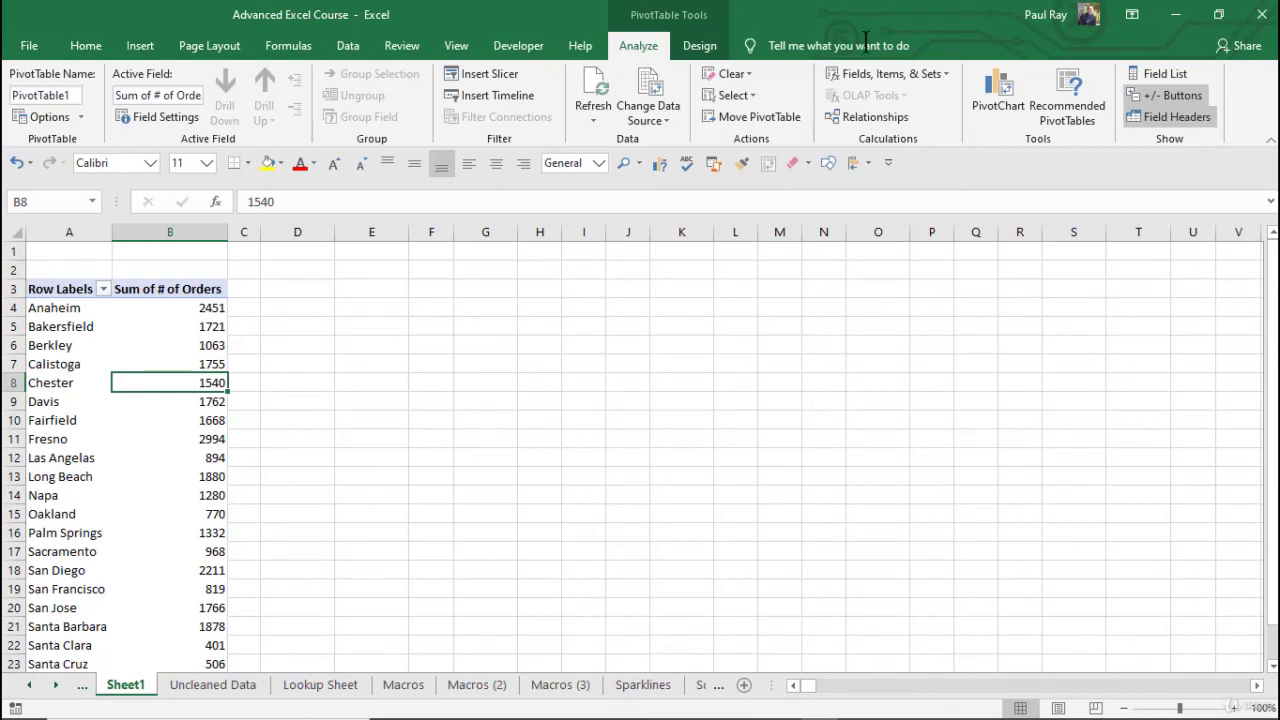
click(1168, 73)
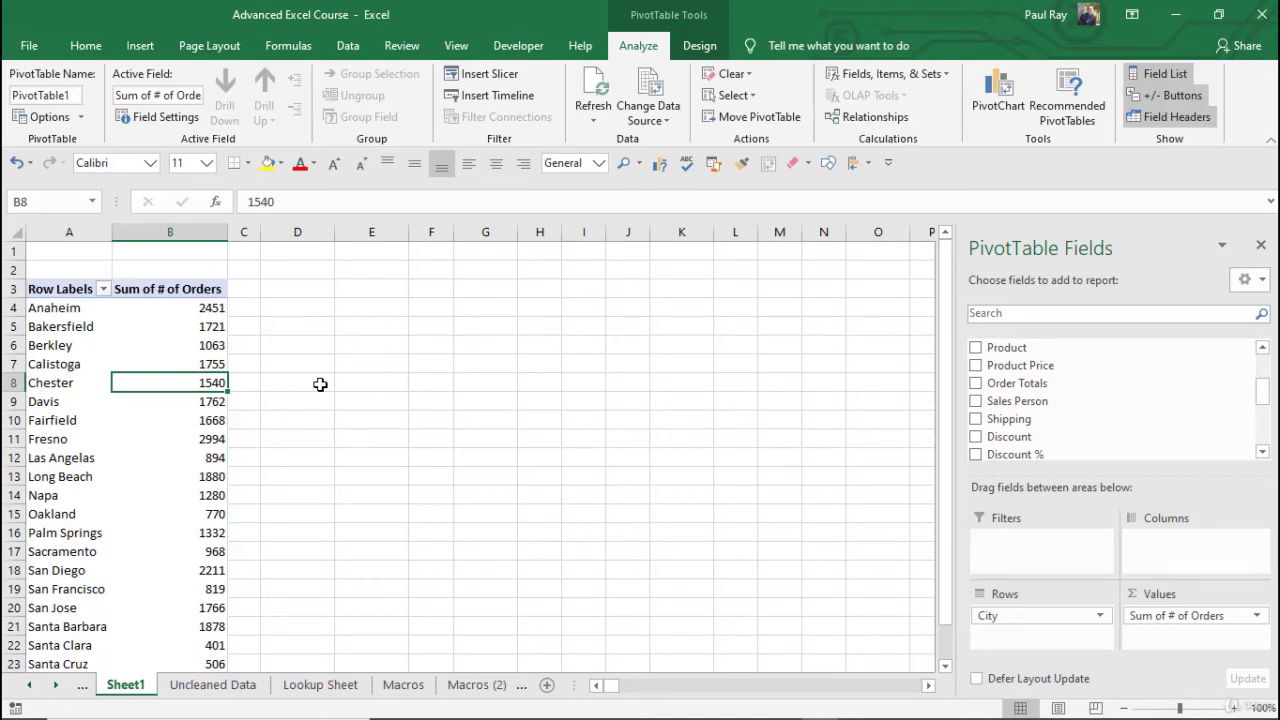
scroll(177, 374, down, 3)
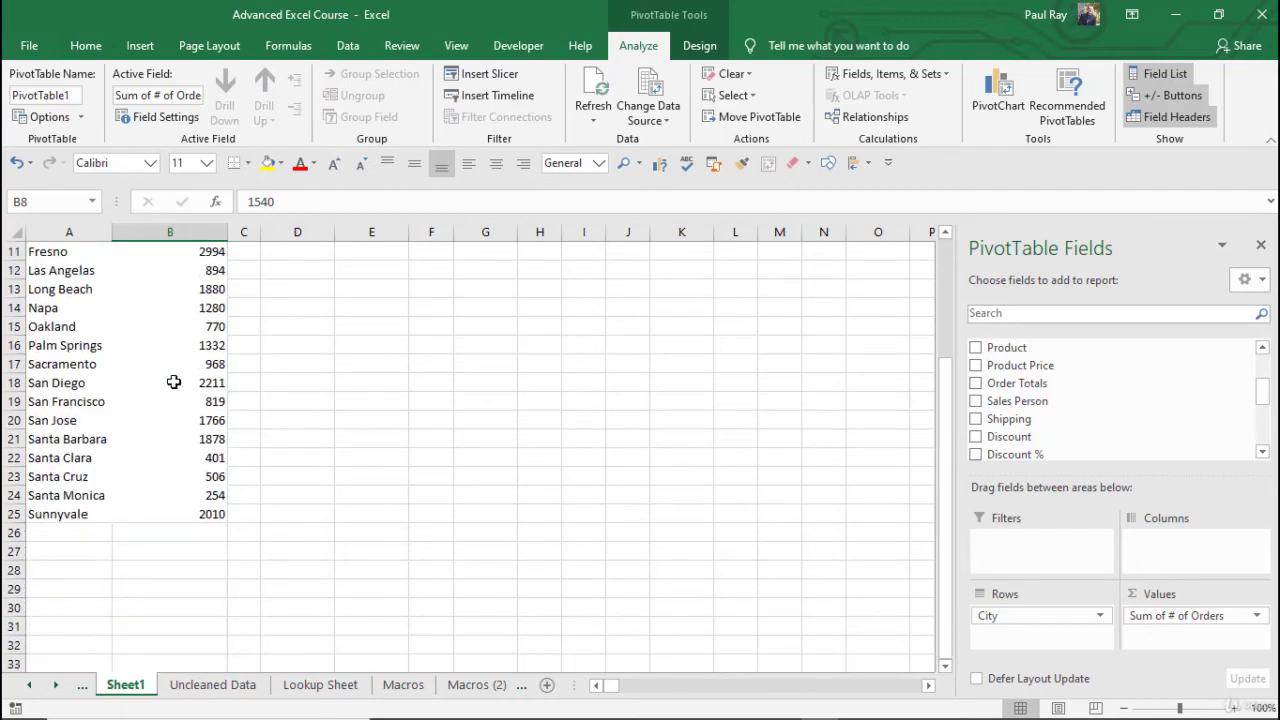
scroll(174, 382, up, 3)
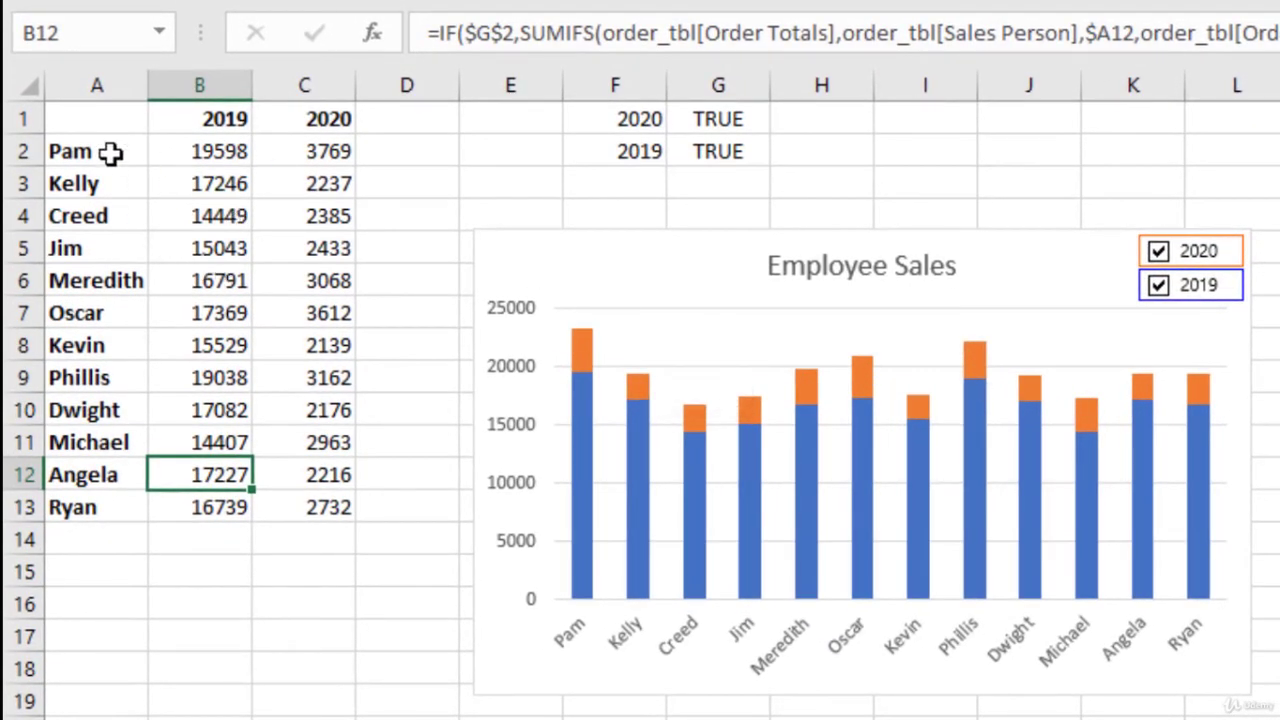
Step: On the sheet with the Employee Sales chart, examine the employee names in A2:A13 and the 2019 sales formula in B2
drag(110, 146, 48, 510)
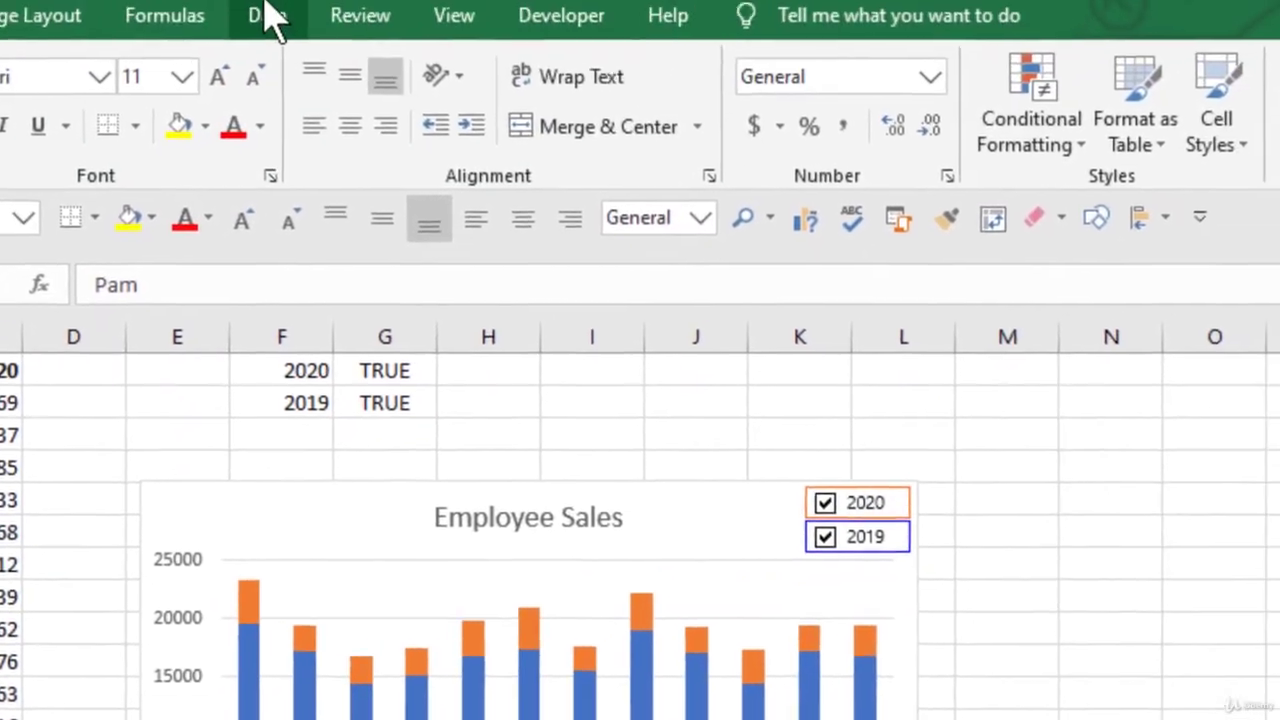
click(263, 15)
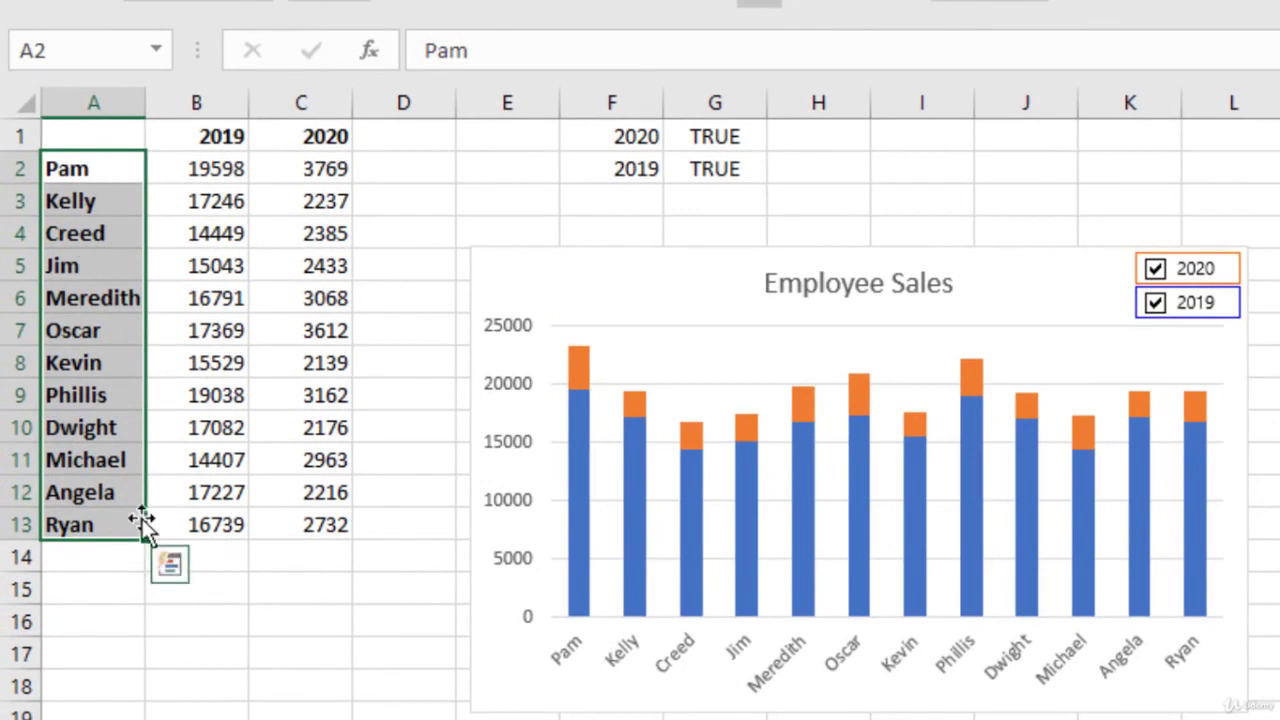
click(240, 612)
click(220, 172)
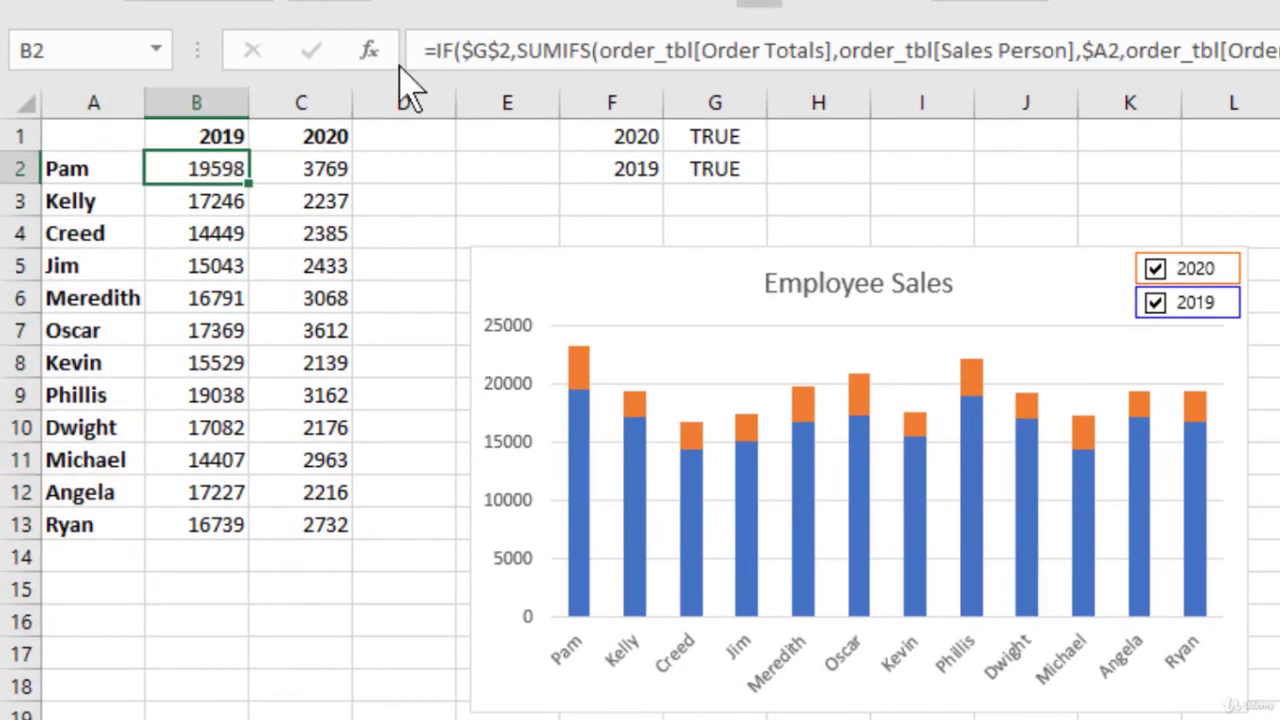